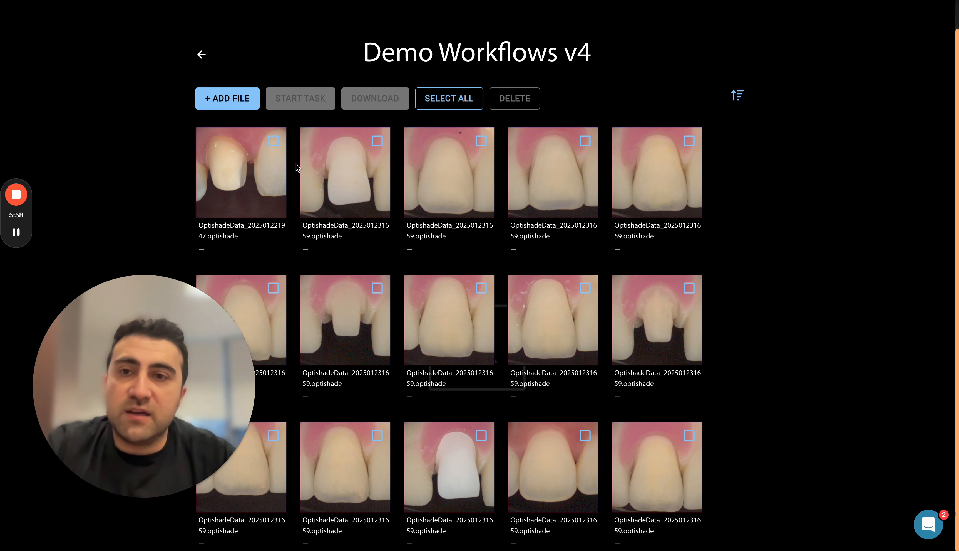
# - Select the preparation photo and the natural tooth photo, and start the Framework task of the Full layering recipe with them
pyautogui.click(273, 140)
pyautogui.click(581, 438)
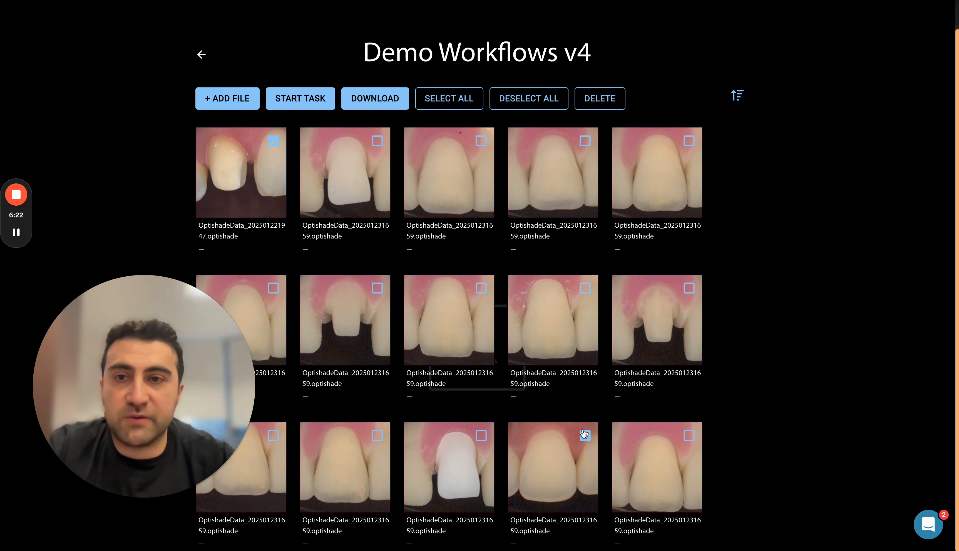
pyautogui.click(301, 100)
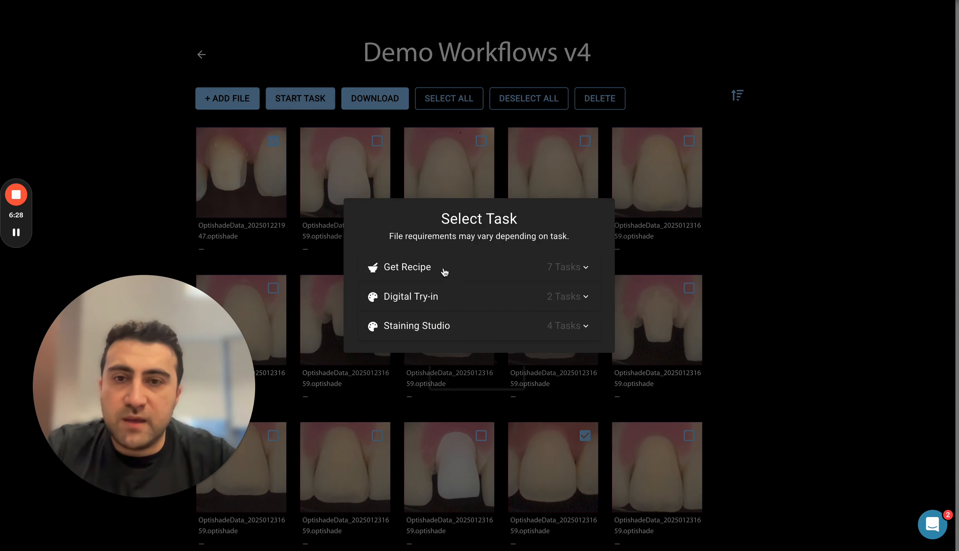
pyautogui.click(429, 266)
pyautogui.click(428, 237)
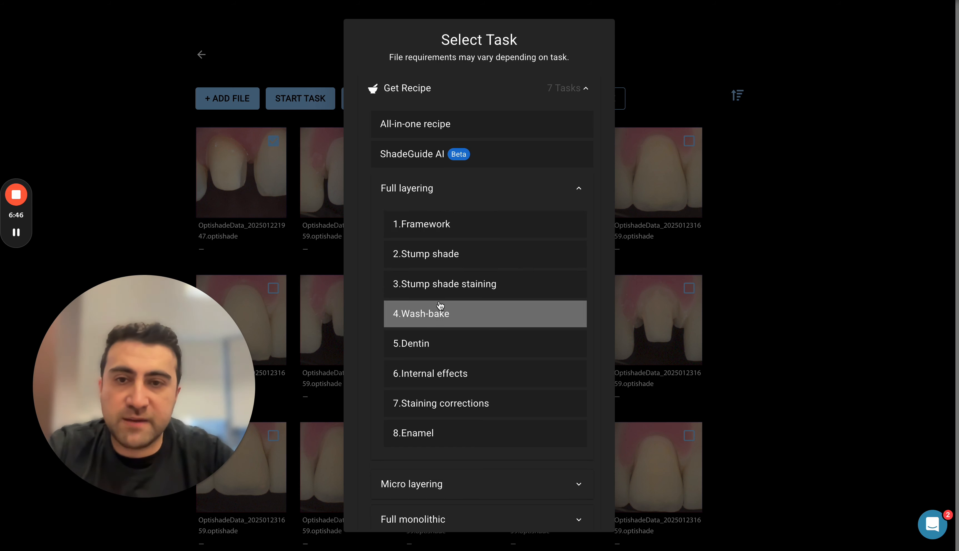
pyautogui.click(441, 229)
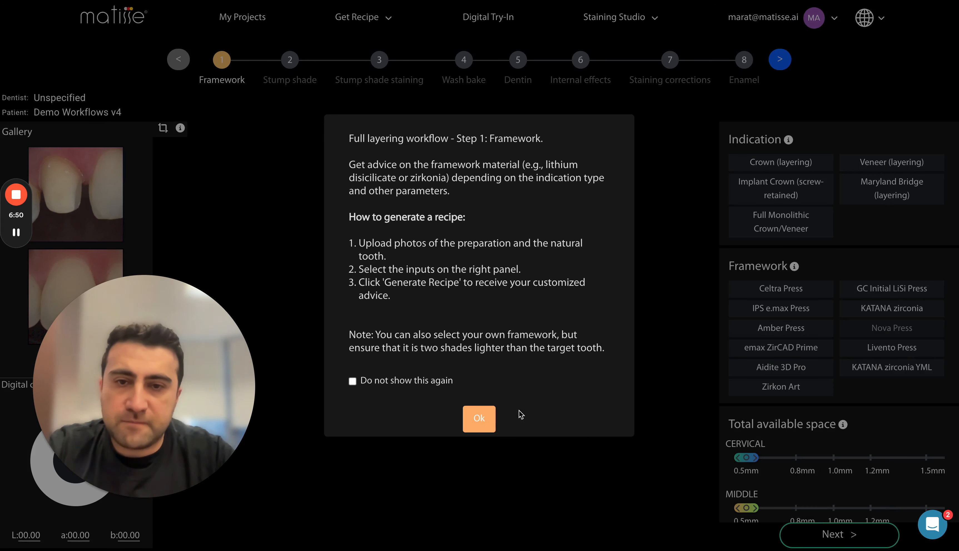
pyautogui.click(488, 414)
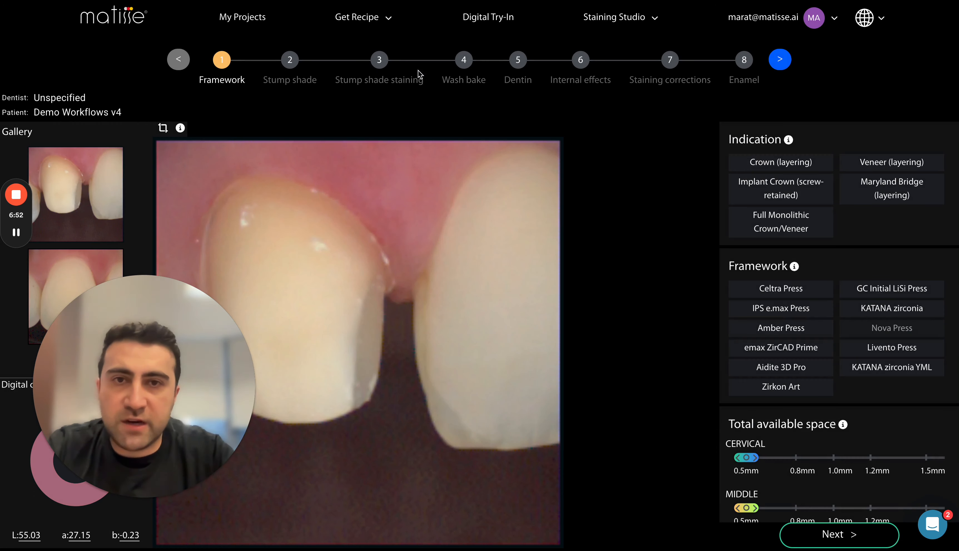
pyautogui.moveTo(630, 78); pyautogui.dragTo(646, 76)
pyautogui.moveTo(356, 283); pyautogui.dragTo(455, 244)
pyautogui.click(366, 250)
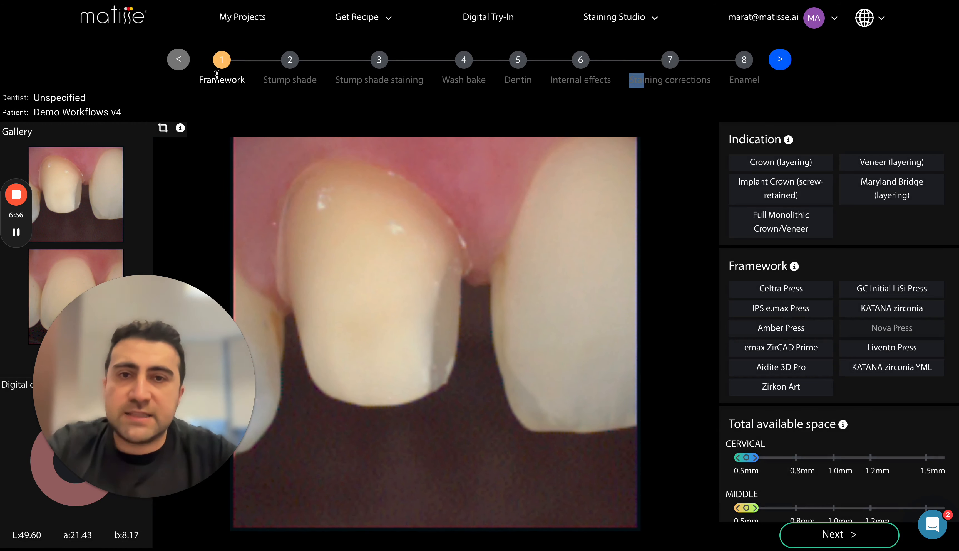
pyautogui.moveTo(168, 335); pyautogui.dragTo(145, 369)
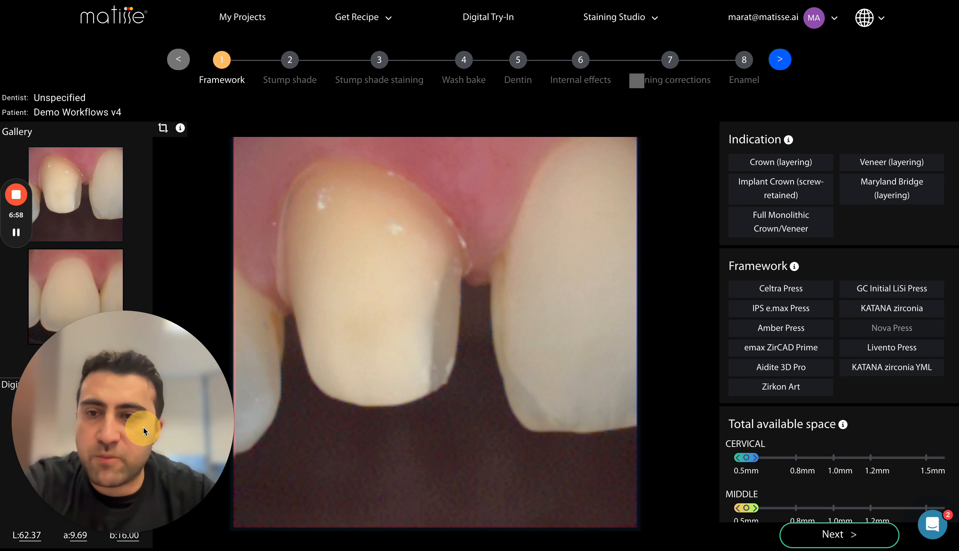
pyautogui.click(299, 285)
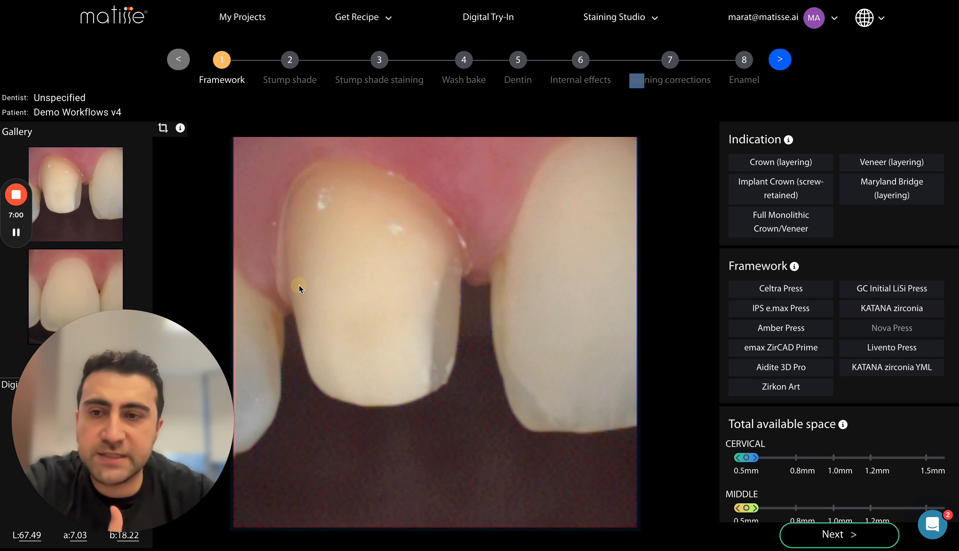
pyautogui.moveTo(453, 281); pyautogui.dragTo(438, 271)
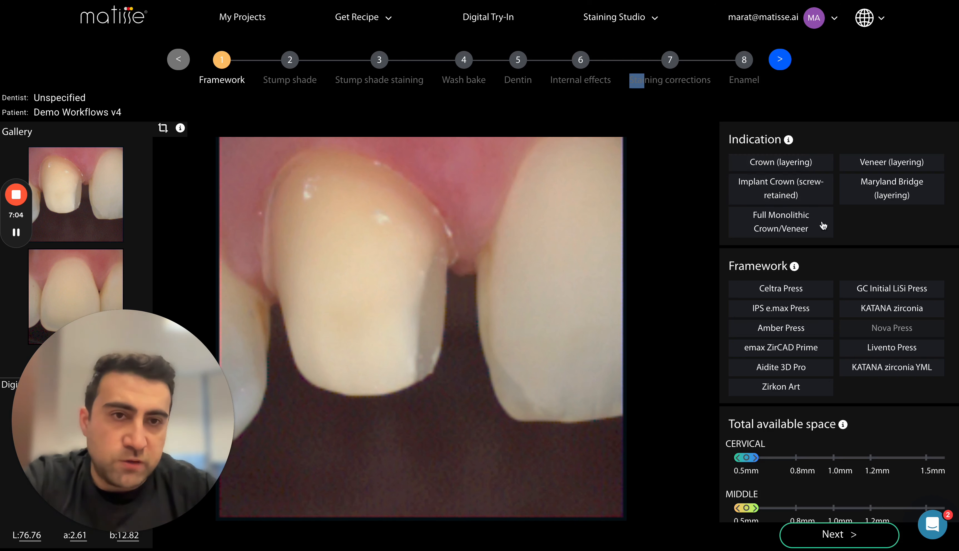
# - Set the indication to Crown (layering) and choose KATANA zirconia YML as the framework material
pyautogui.click(758, 164)
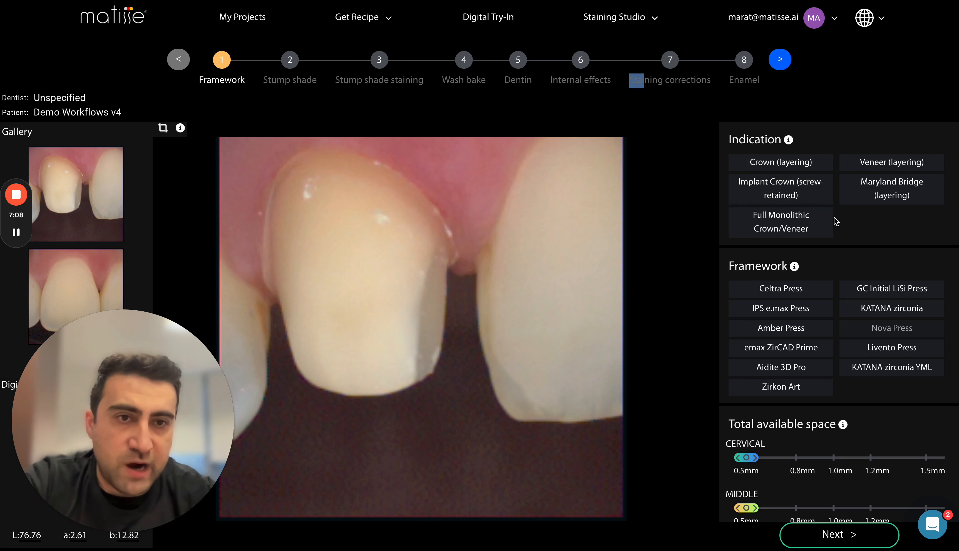
pyautogui.click(797, 164)
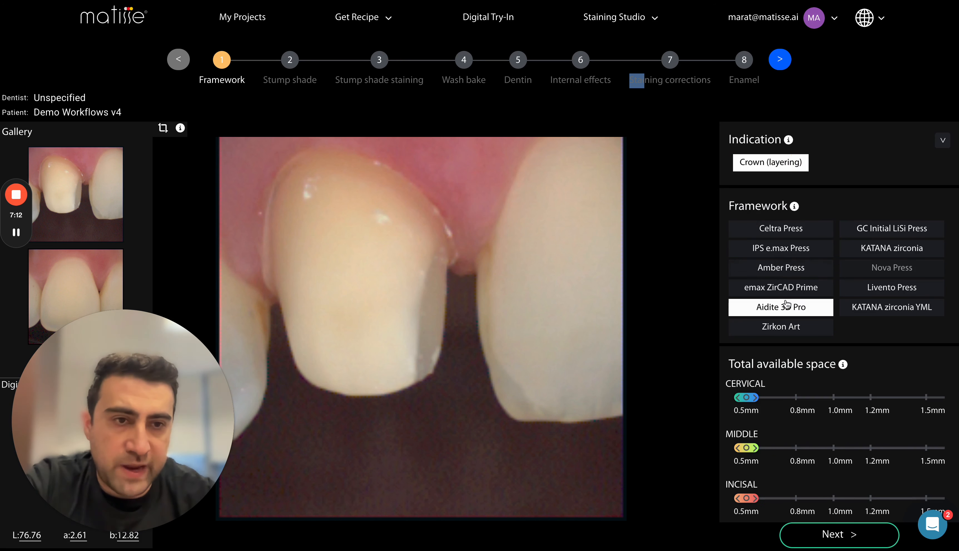
pyautogui.click(870, 249)
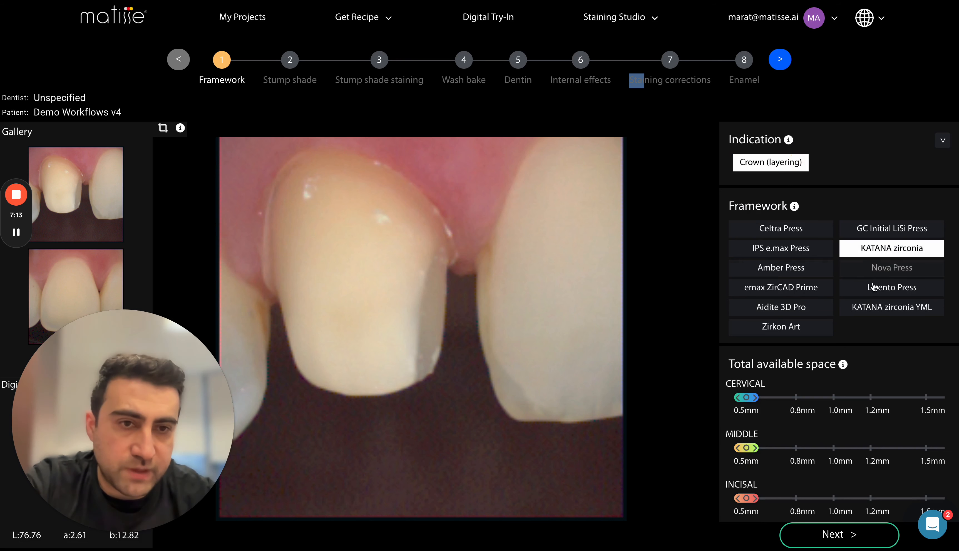
pyautogui.click(881, 308)
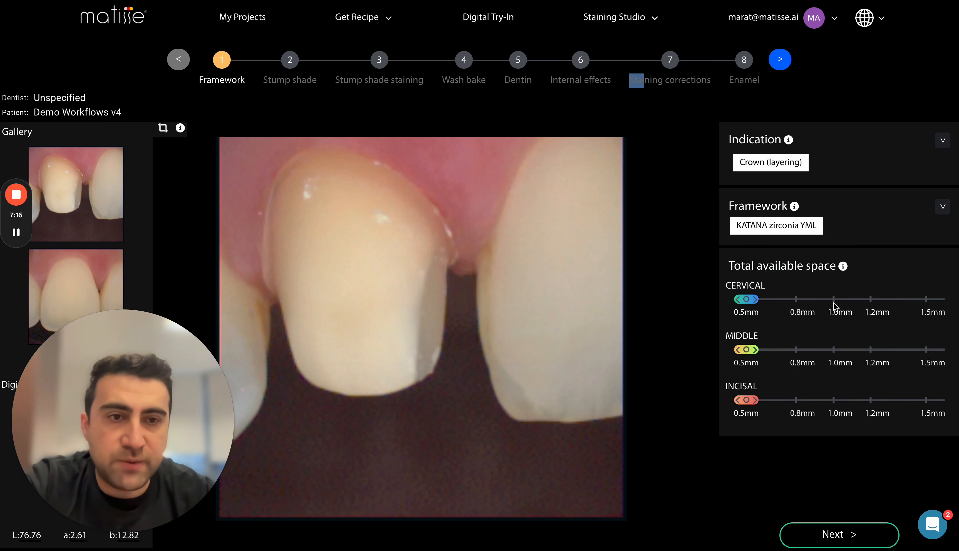
# - Set the total available space to 1.2 mm for cervical, middle and incisal, and proceed to the color inputs
pyautogui.click(872, 299)
pyautogui.click(871, 349)
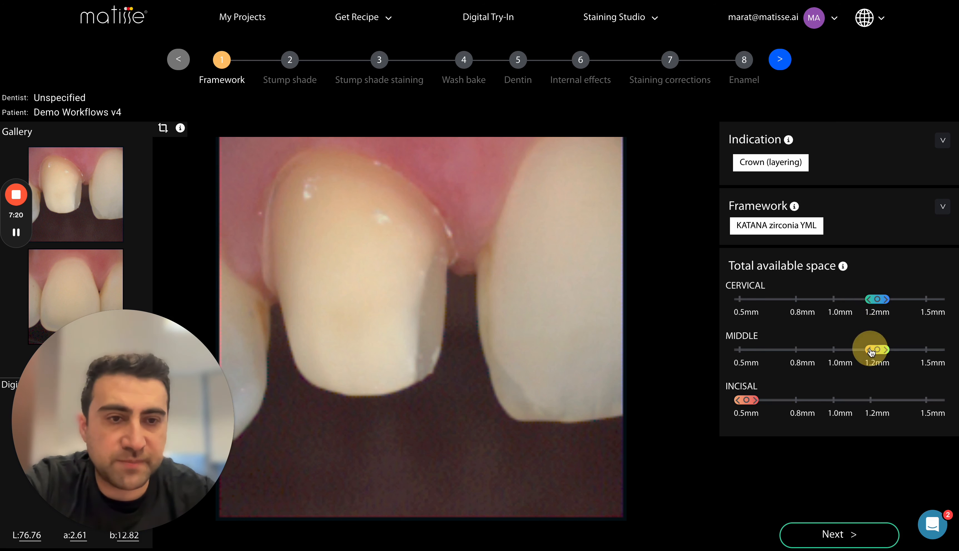
pyautogui.click(872, 400)
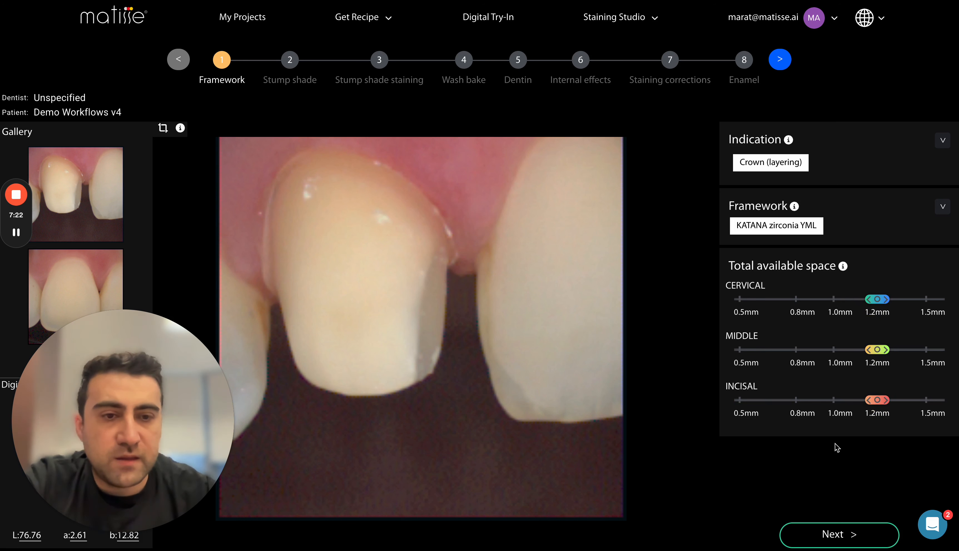
pyautogui.click(821, 534)
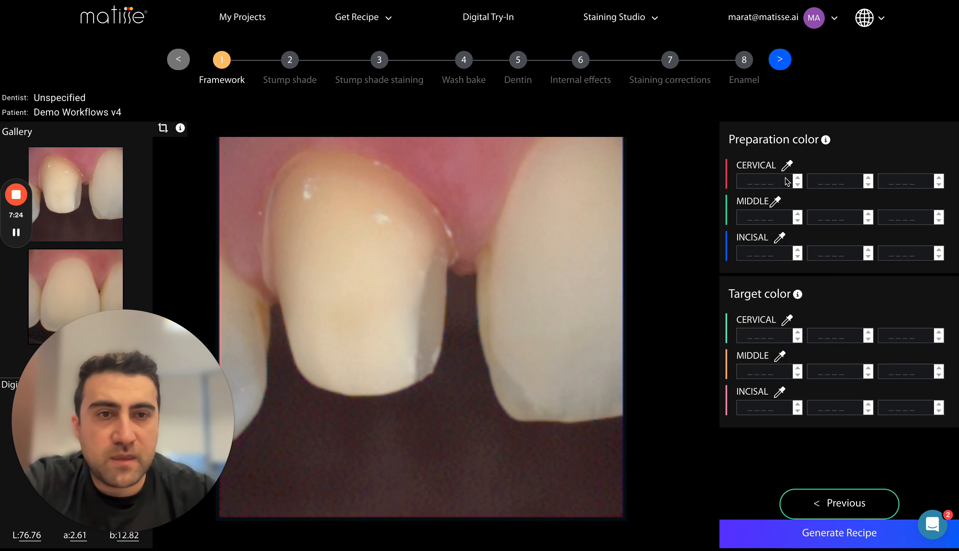
# - Sample the cervical, middle and incisal preparation colors from the prepared tooth in the photo
pyautogui.click(787, 165)
pyautogui.click(330, 216)
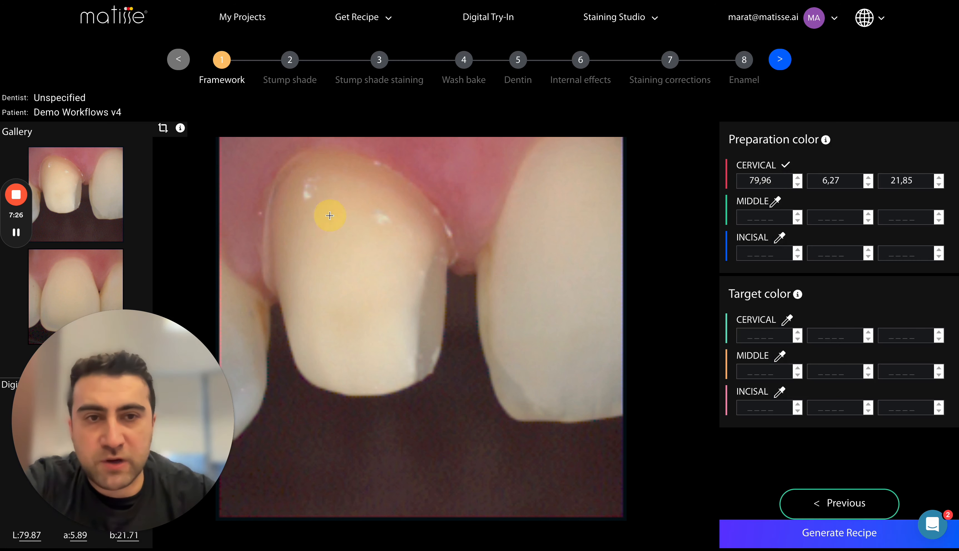
pyautogui.click(774, 201)
pyautogui.click(321, 208)
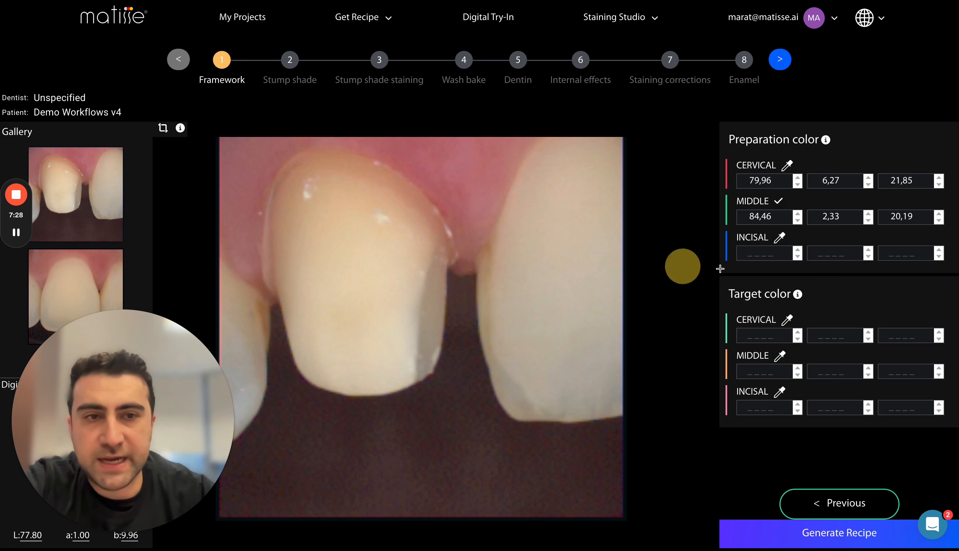
pyautogui.click(780, 237)
pyautogui.click(320, 334)
# - Display the natural tooth photo and sample its cervical, middle and incisal areas as the target colors
pyautogui.moveTo(112, 225)
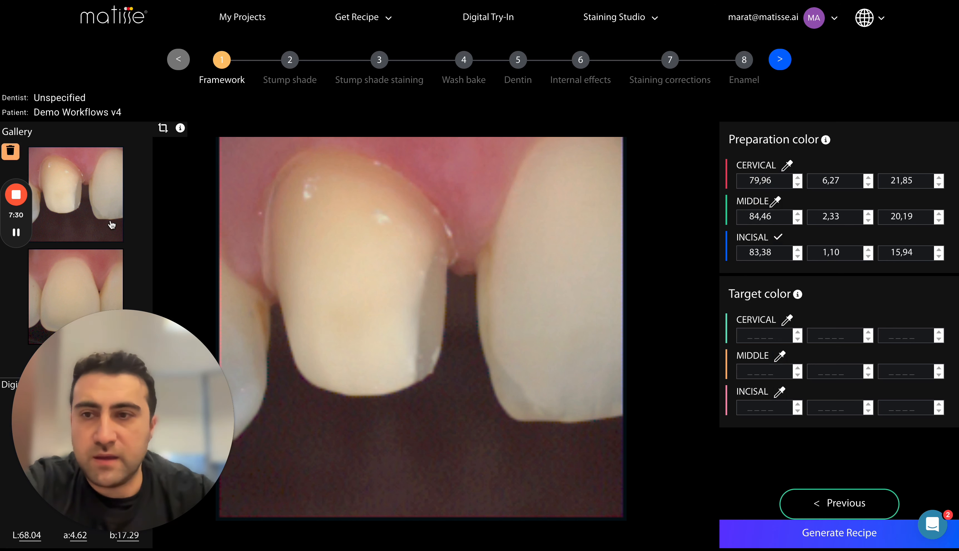
pyautogui.moveTo(86, 279)
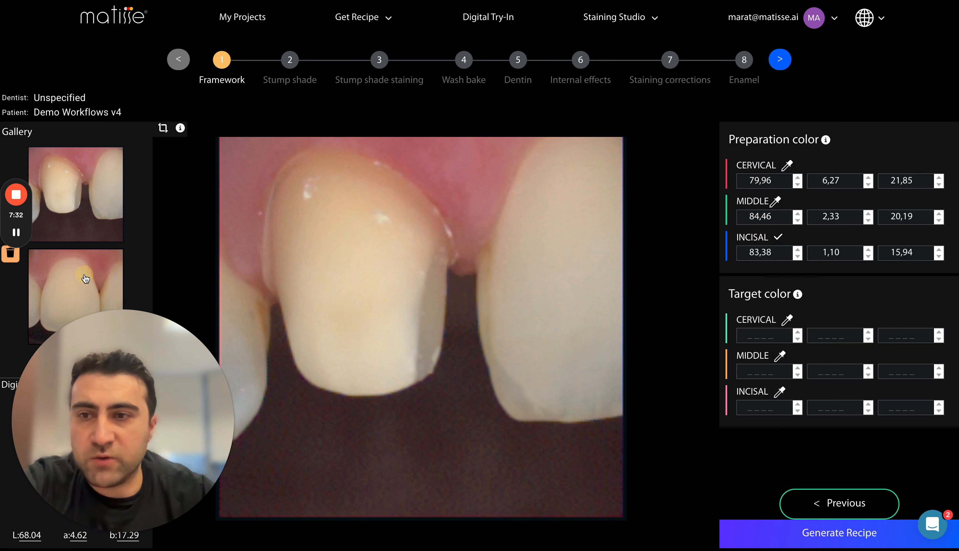
pyautogui.click(86, 279)
pyautogui.click(441, 255)
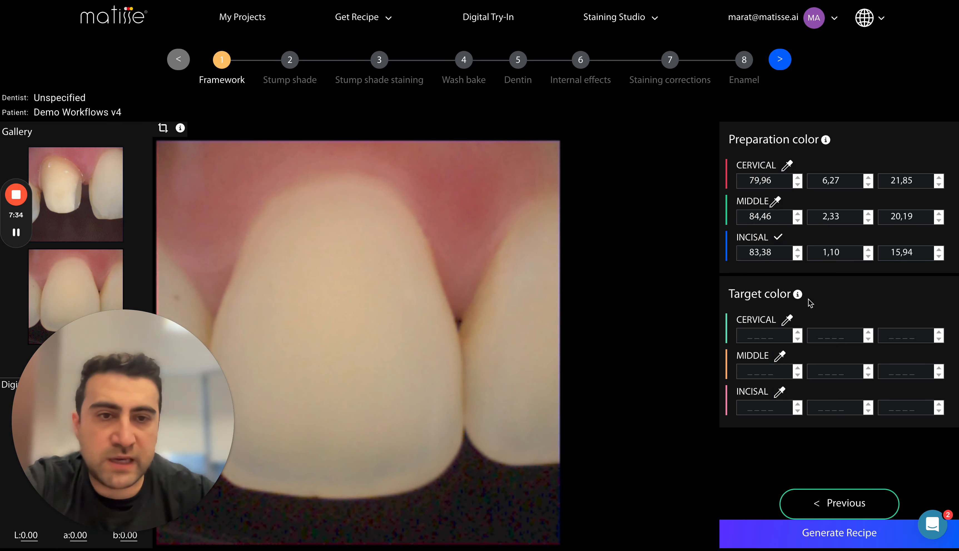
pyautogui.click(787, 318)
pyautogui.click(333, 247)
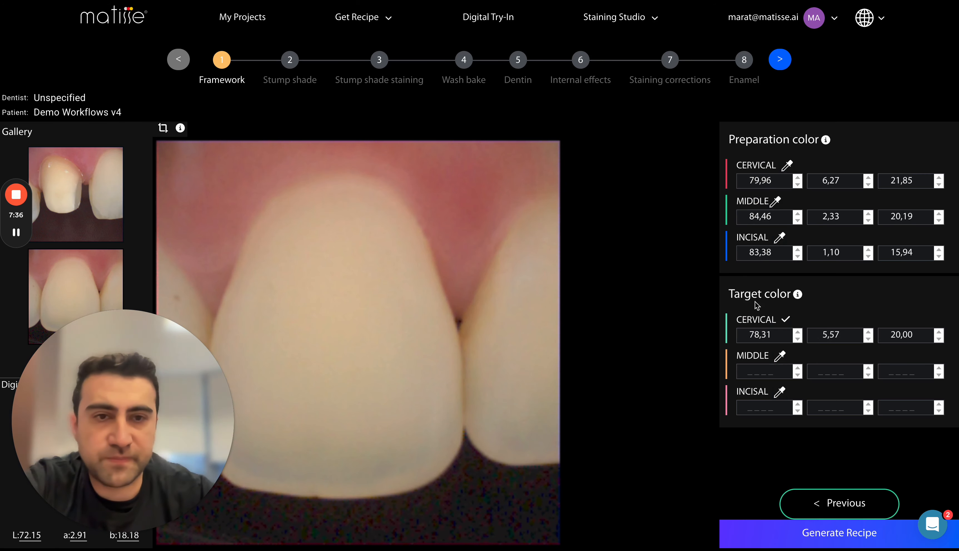
pyautogui.click(777, 356)
pyautogui.click(442, 324)
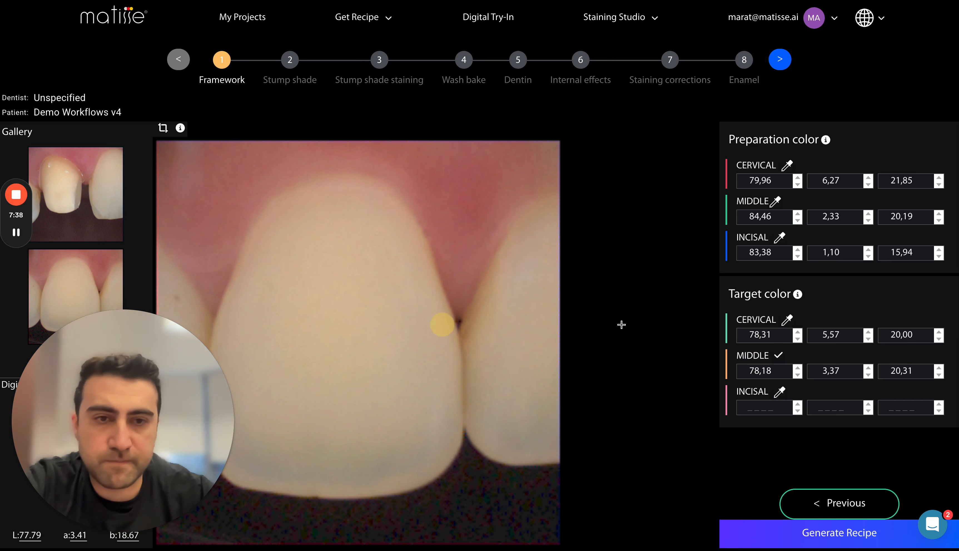
pyautogui.click(779, 391)
pyautogui.click(322, 408)
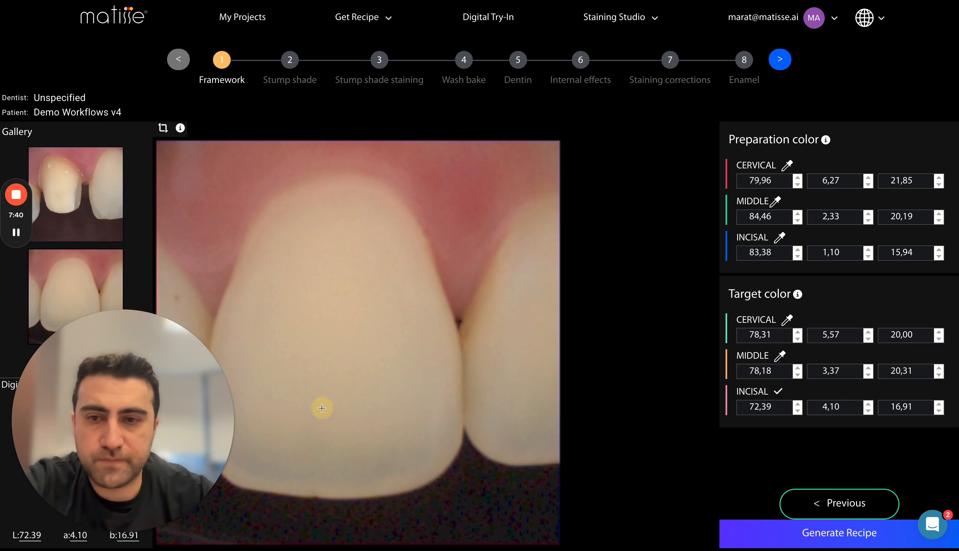
# - Generate the framework recipe and review its advice on the material and the layer thicknesses
pyautogui.click(386, 375)
pyautogui.click(810, 534)
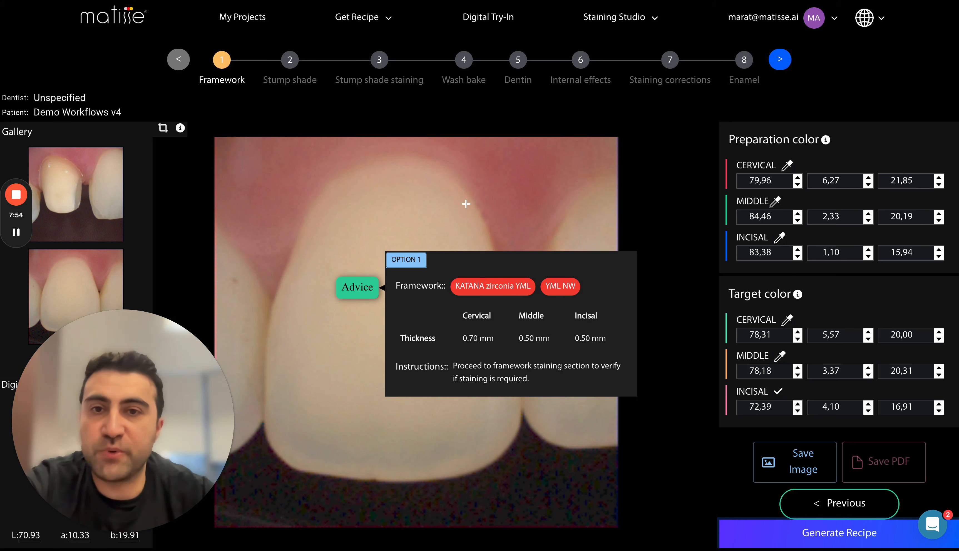
pyautogui.moveTo(465, 203); pyautogui.dragTo(468, 173)
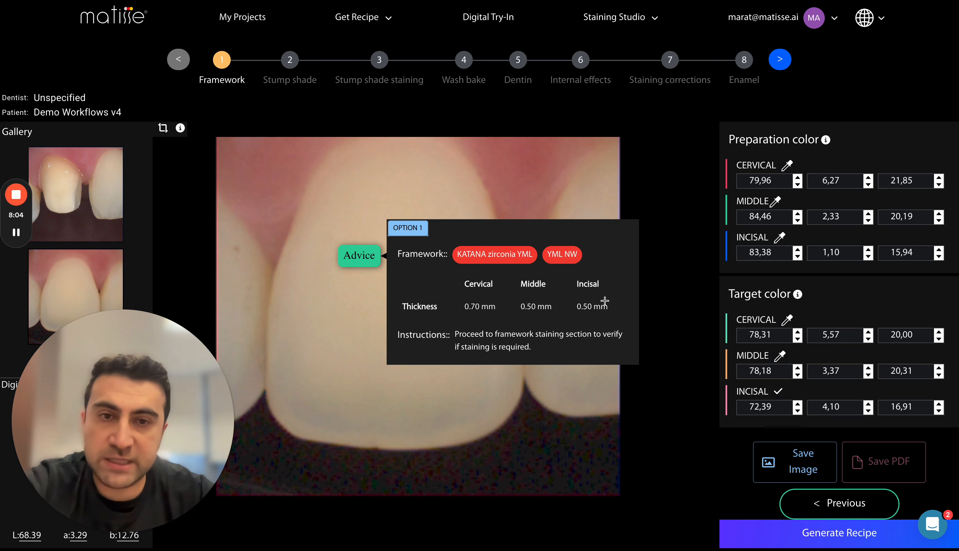
pyautogui.moveTo(616, 285); pyautogui.dragTo(593, 290)
pyautogui.moveTo(539, 404); pyautogui.dragTo(520, 411)
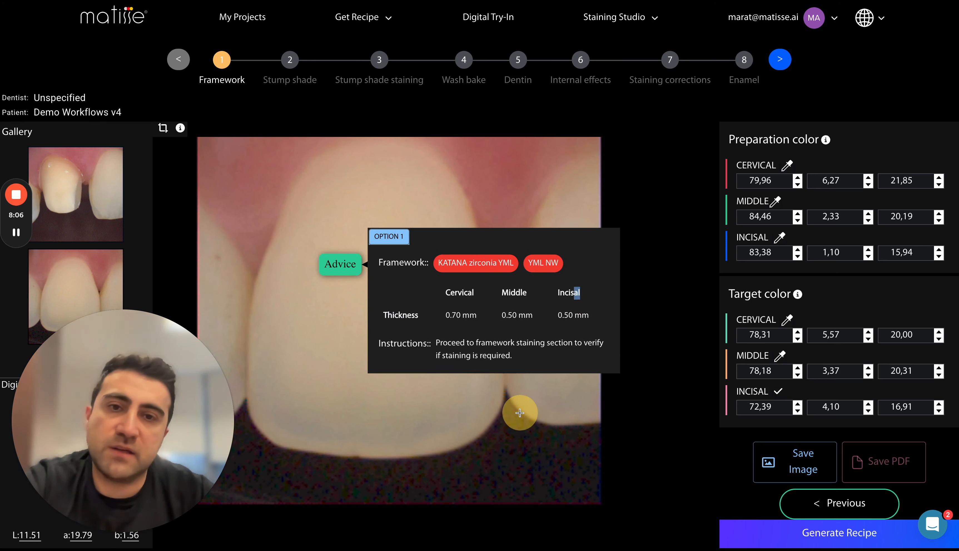
pyautogui.click(572, 321)
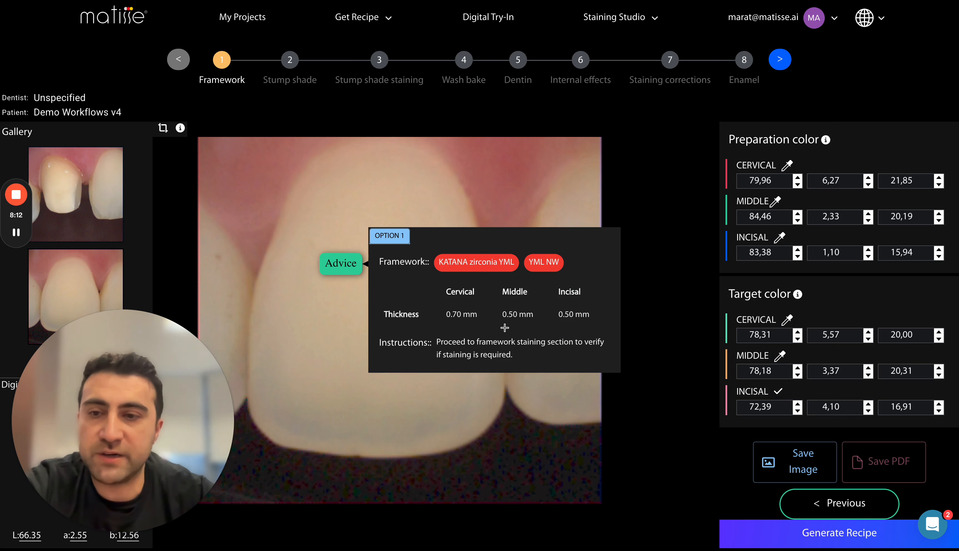
pyautogui.moveTo(476, 408); pyautogui.dragTo(474, 423)
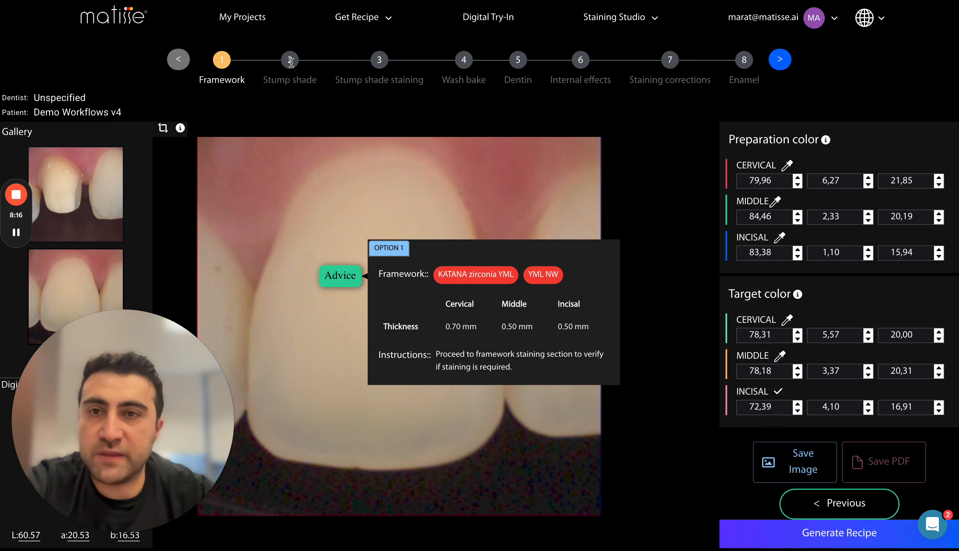
# - Advance to the Stump shade stage, dismiss its introduction and display the preparation photo
pyautogui.click(782, 61)
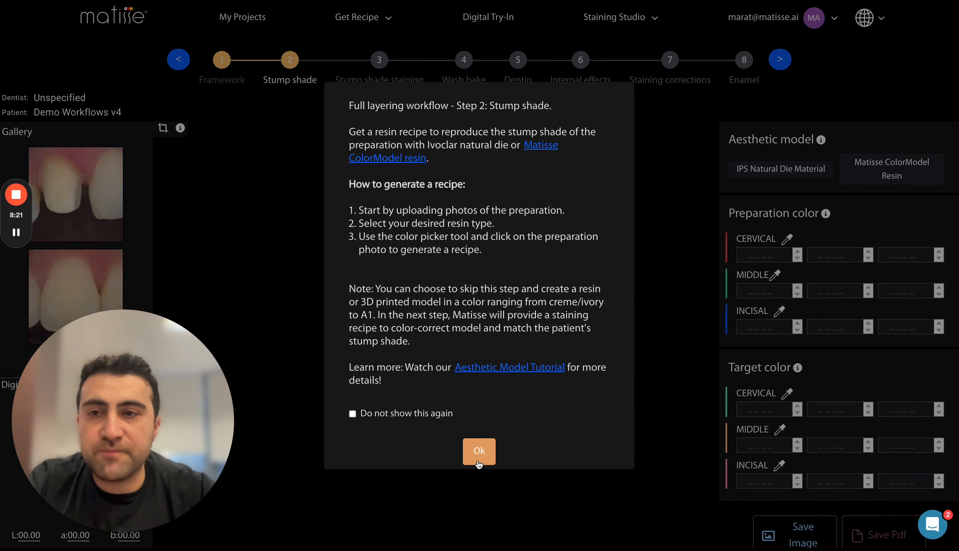
pyautogui.click(478, 455)
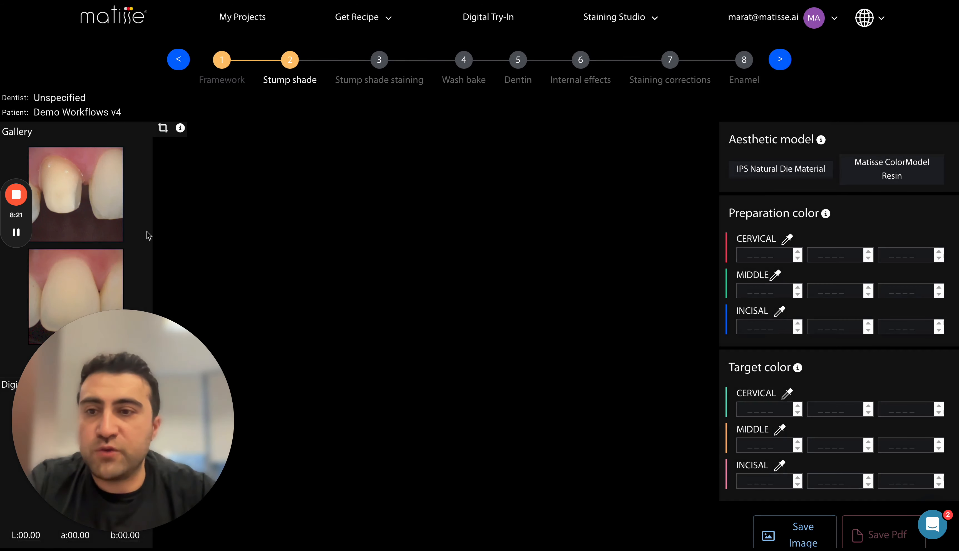
pyautogui.click(113, 216)
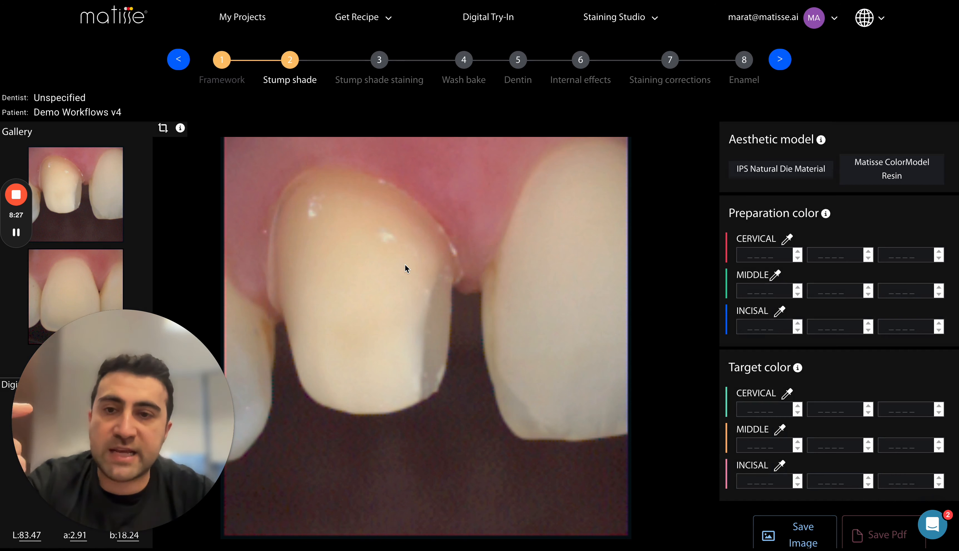
# - Choose Matisse ColorModel Resin as the aesthetic model material for the stump shade
pyautogui.click(786, 169)
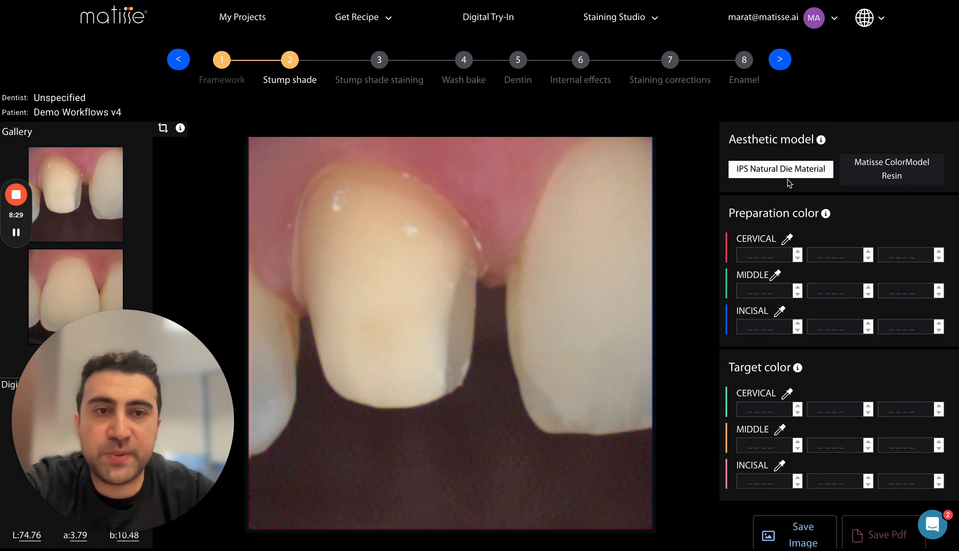
pyautogui.click(879, 175)
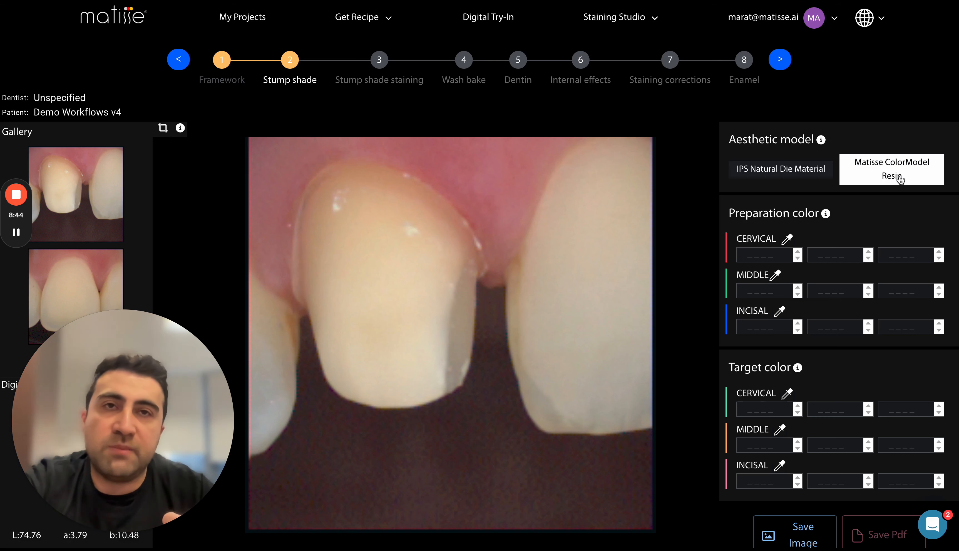
pyautogui.click(884, 183)
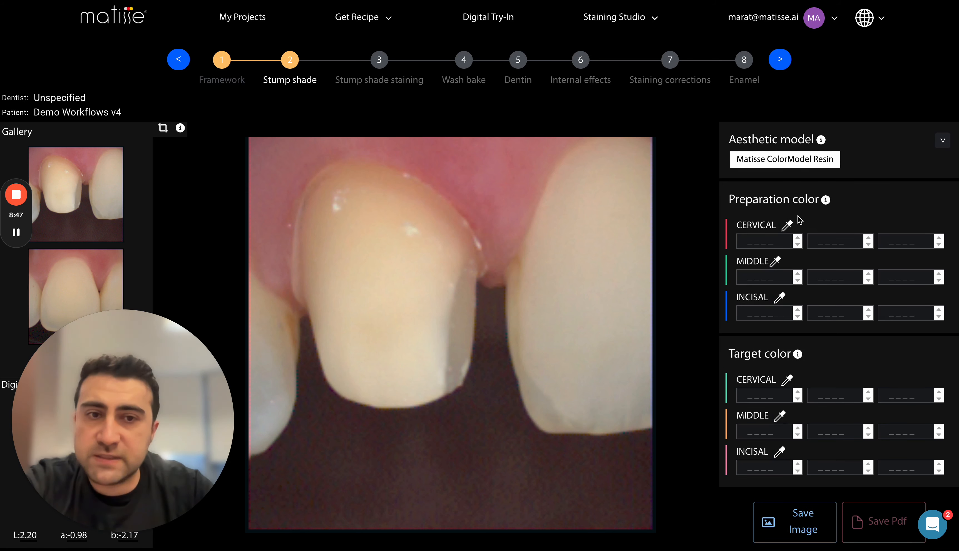
# - Sample the middle area of the prepared tooth as the middle preparation color for the ColorModel Resin recipe
pyautogui.click(775, 261)
pyautogui.click(381, 272)
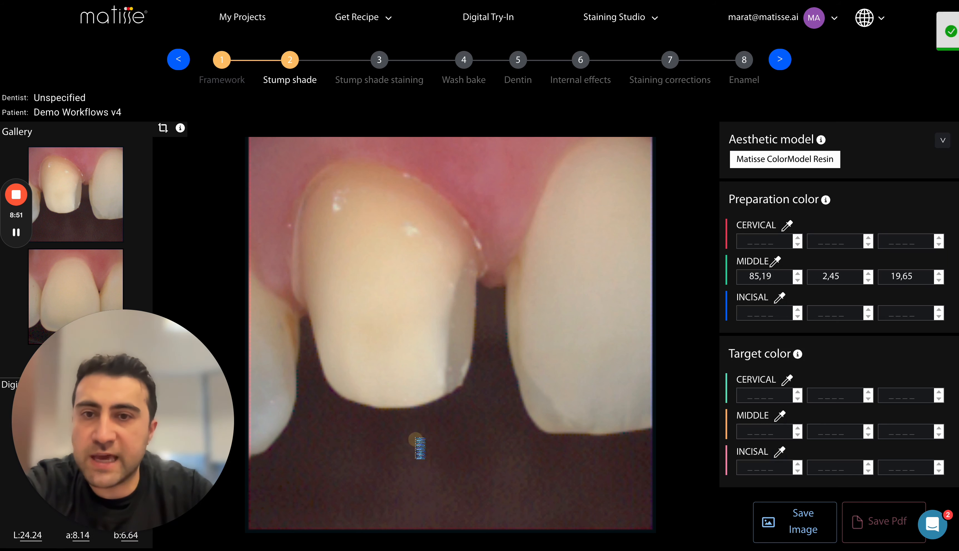
pyautogui.click(425, 355)
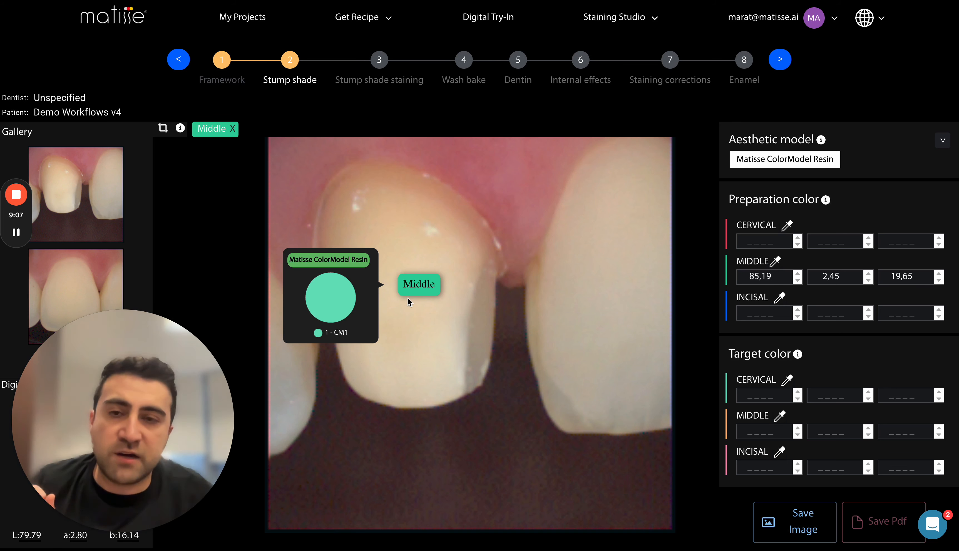
pyautogui.moveTo(402, 313); pyautogui.dragTo(410, 309)
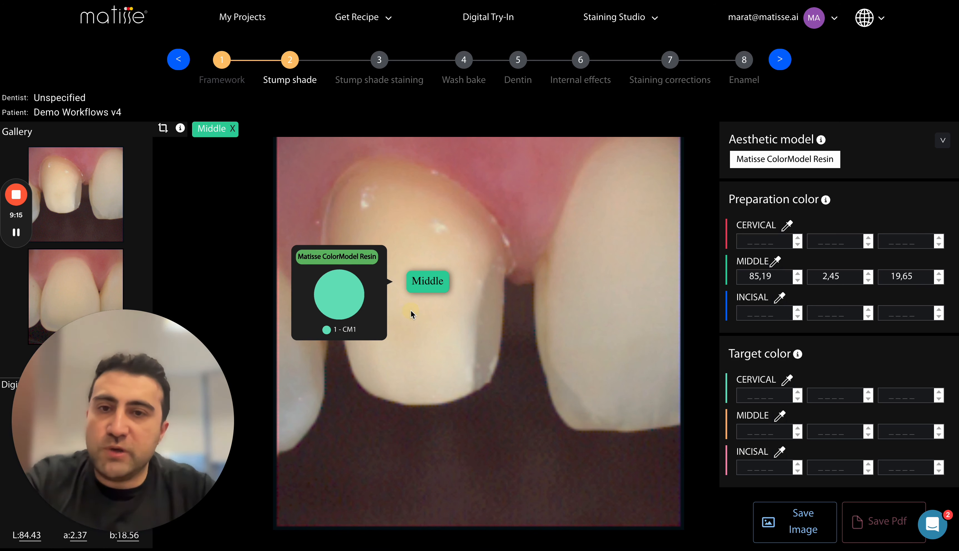
pyautogui.moveTo(411, 310); pyautogui.dragTo(416, 309)
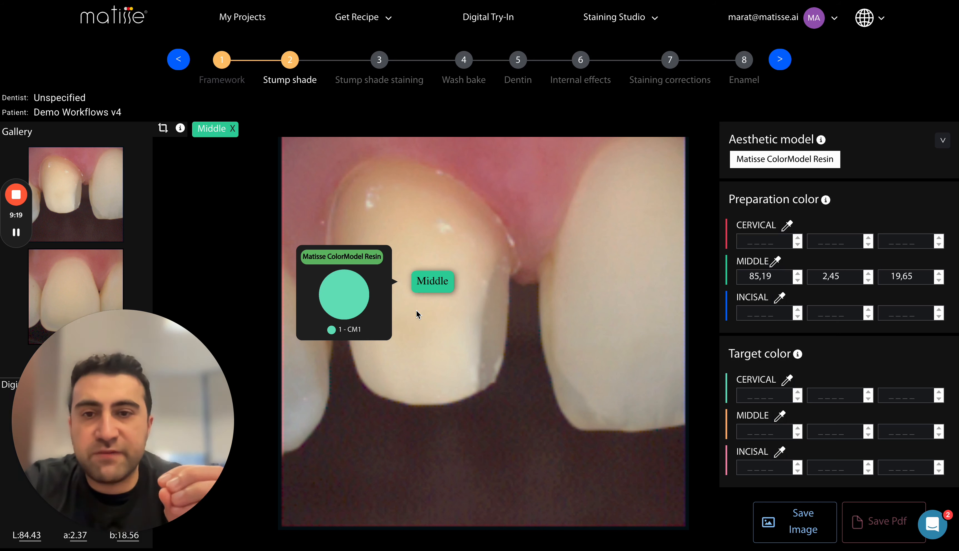
# - Sample the middle area of the natural tooth beside the preparation as the middle target color
pyautogui.moveTo(596, 284)
pyautogui.mouseDown()
pyautogui.moveTo(610, 283)
pyautogui.moveTo(589, 285)
pyautogui.mouseUp()
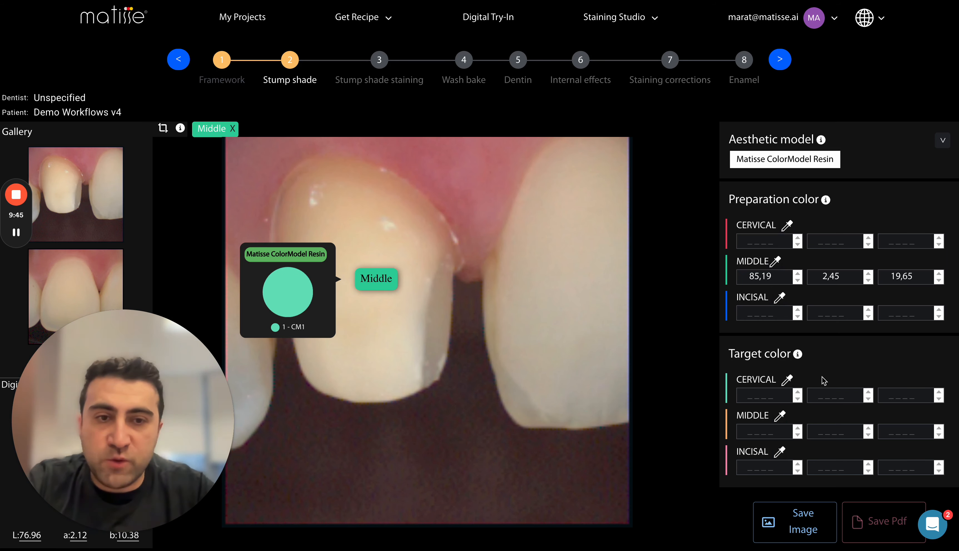
pyautogui.click(781, 418)
pyautogui.click(561, 285)
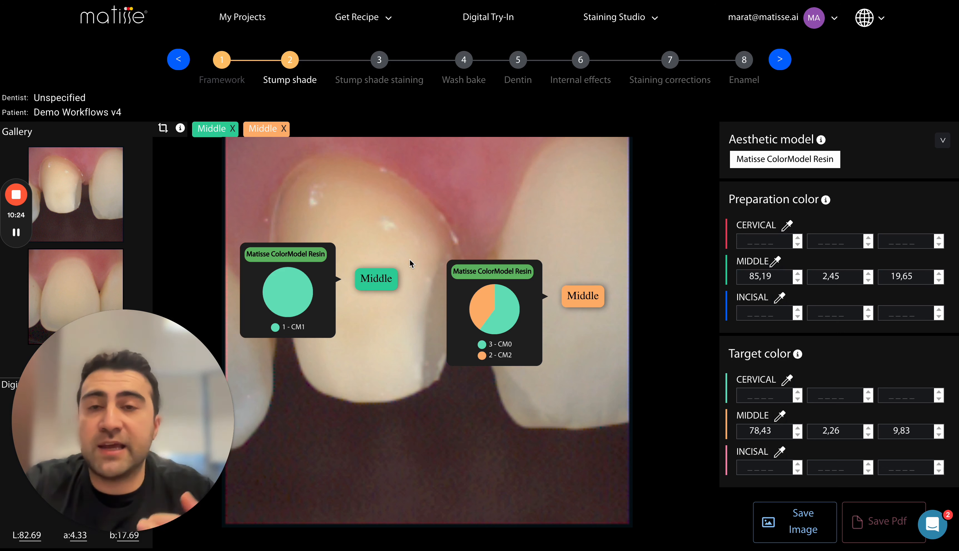
pyautogui.moveTo(403, 257)
pyautogui.mouseDown()
pyautogui.moveTo(426, 256)
pyautogui.moveTo(429, 219)
pyautogui.mouseUp()
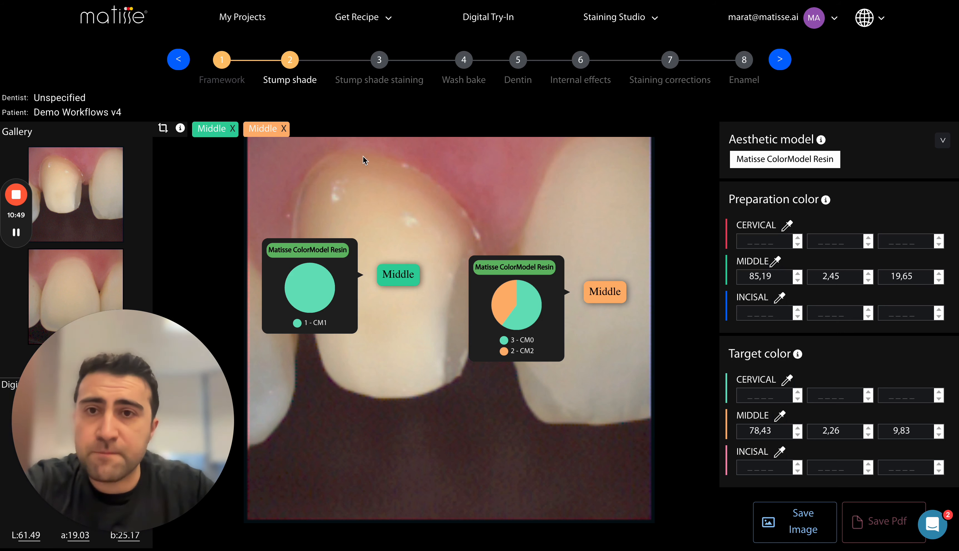
pyautogui.moveTo(363, 156); pyautogui.dragTo(357, 165)
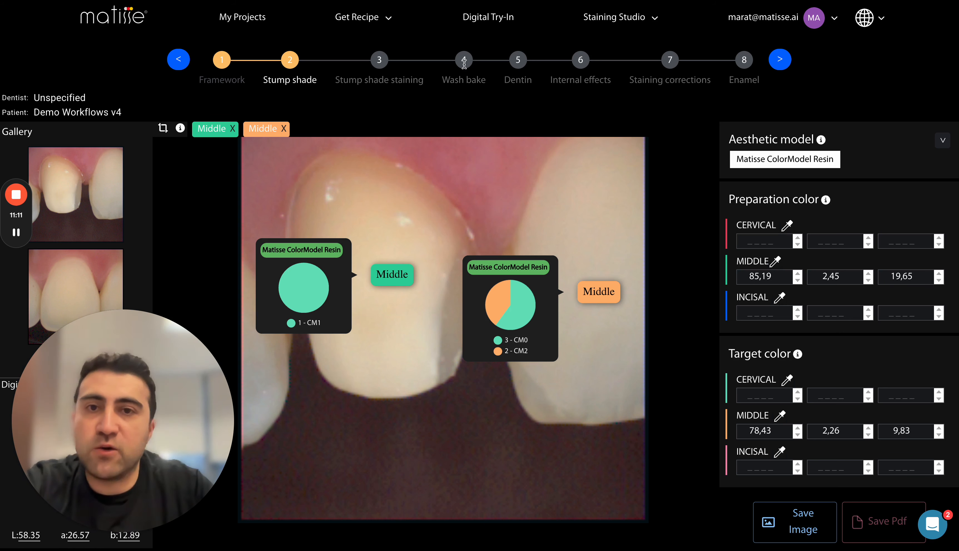
pyautogui.moveTo(444, 161); pyautogui.dragTo(437, 170)
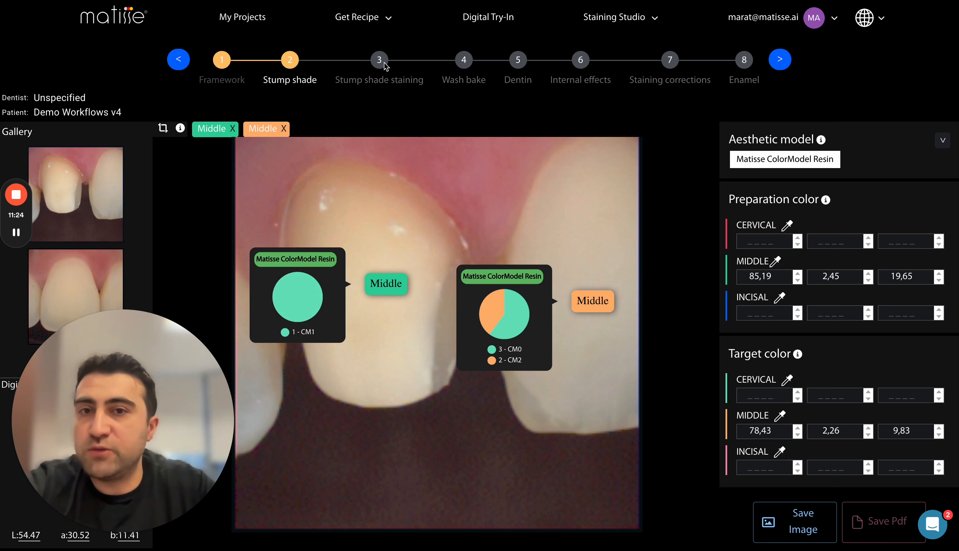
pyautogui.moveTo(140, 425); pyautogui.dragTo(371, 425)
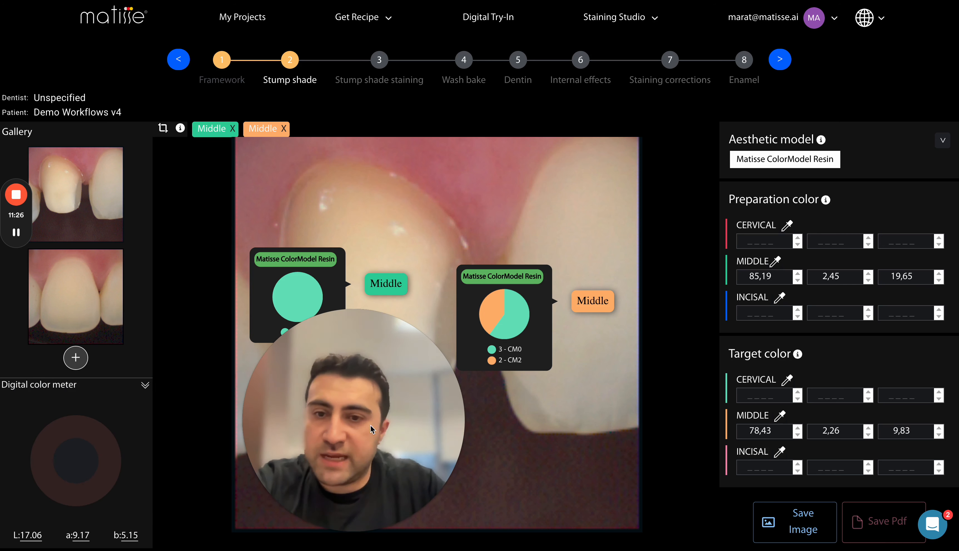
pyautogui.moveTo(276, 391)
pyautogui.mouseDown()
pyautogui.moveTo(329, 392)
pyautogui.moveTo(295, 389)
pyautogui.mouseUp()
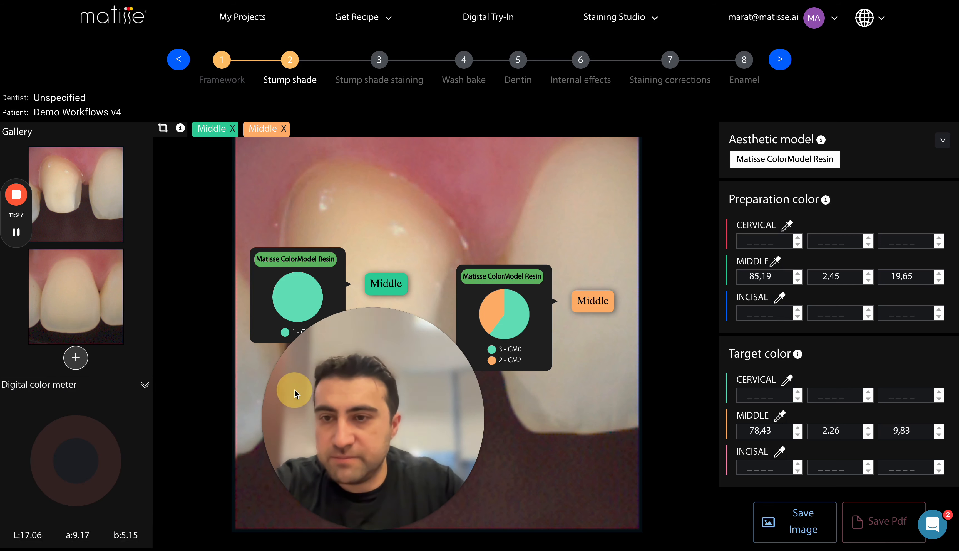
# - Add the project's photo of the aesthetic model with the resin stump to the gallery
pyautogui.click(77, 358)
pyautogui.click(70, 401)
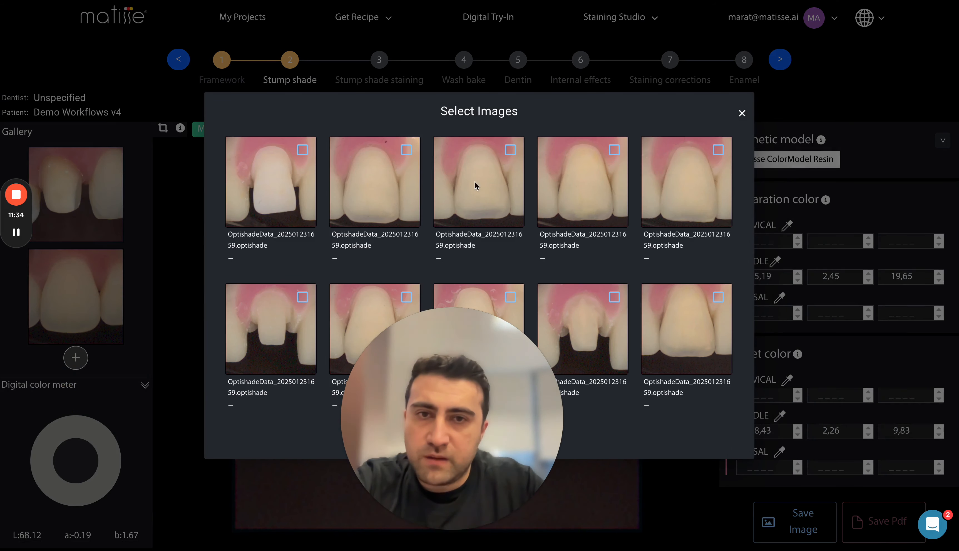
pyautogui.scroll(-3, 476, 185)
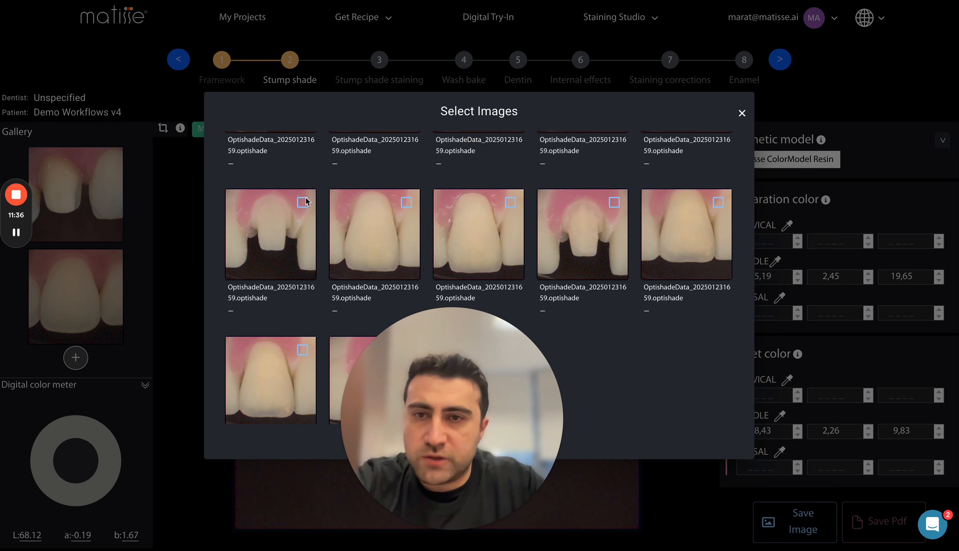
pyautogui.click(302, 203)
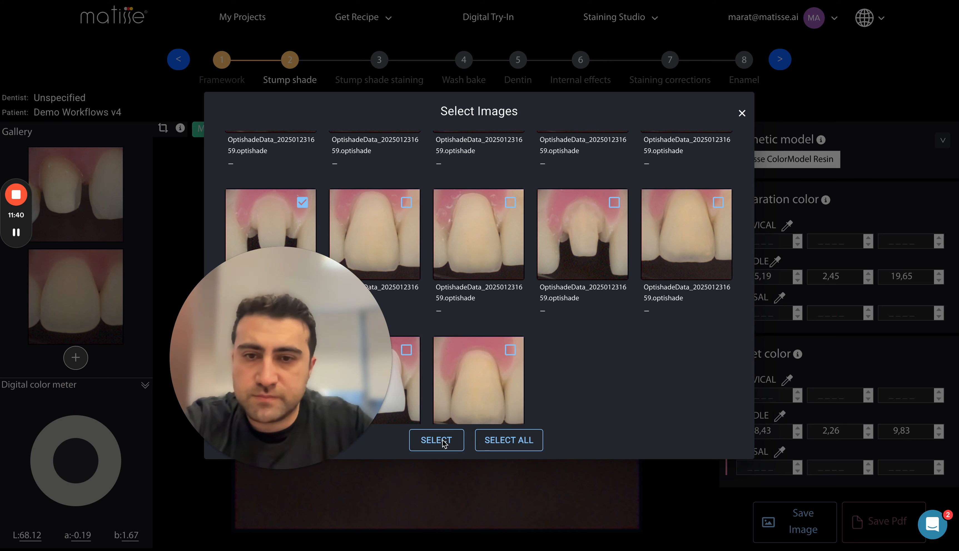
pyautogui.click(443, 441)
pyautogui.click(443, 441)
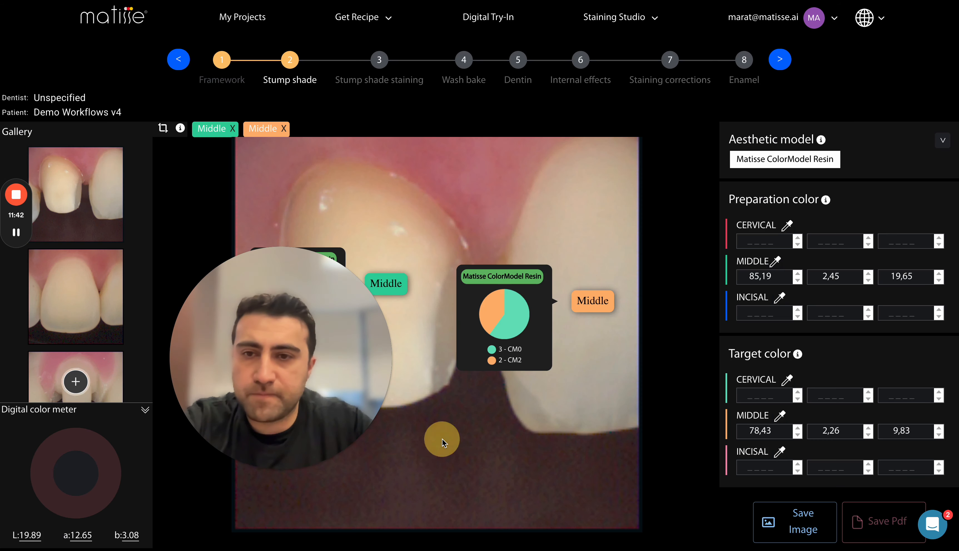
pyautogui.scroll(-1, 93, 308)
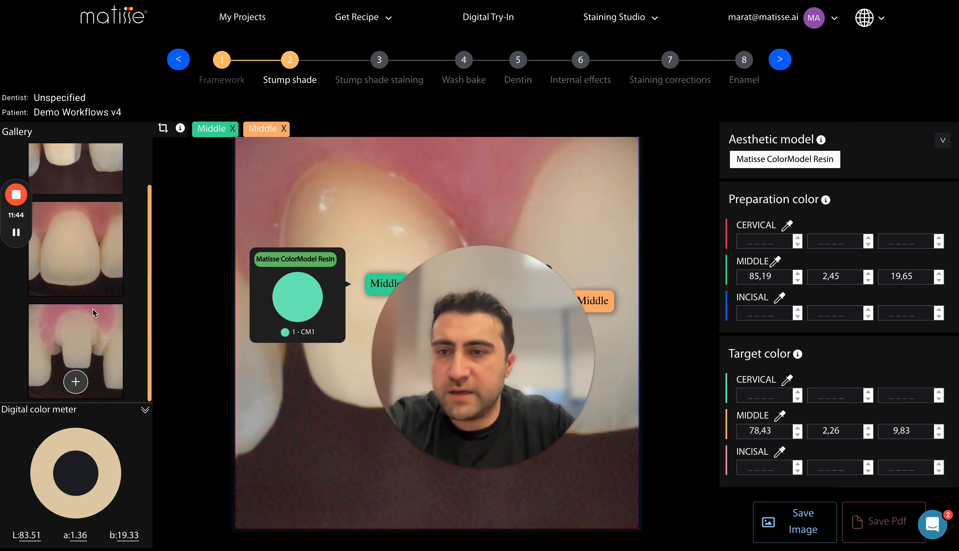
pyautogui.scroll(1, 91, 263)
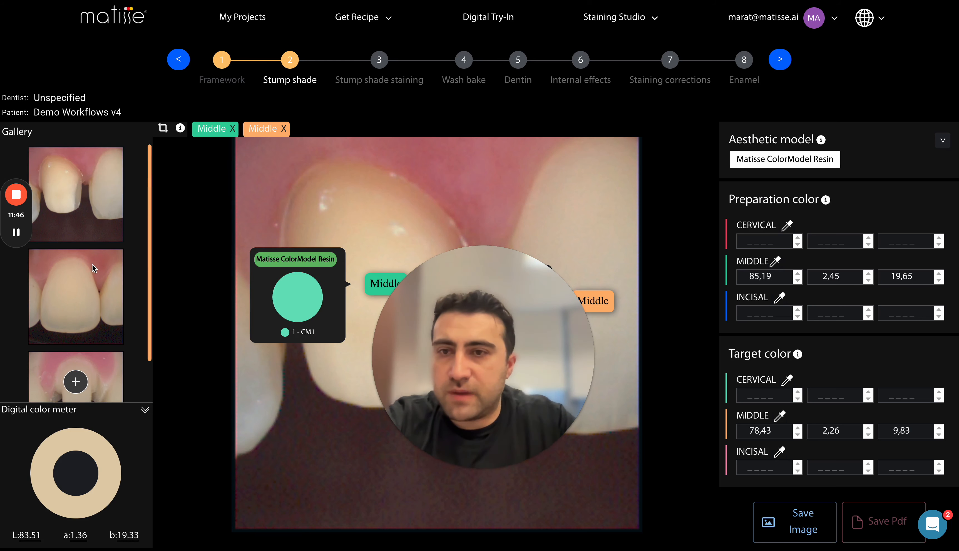
# - Advance to the Stump shade staining stage and dismiss its introduction
pyautogui.click(780, 59)
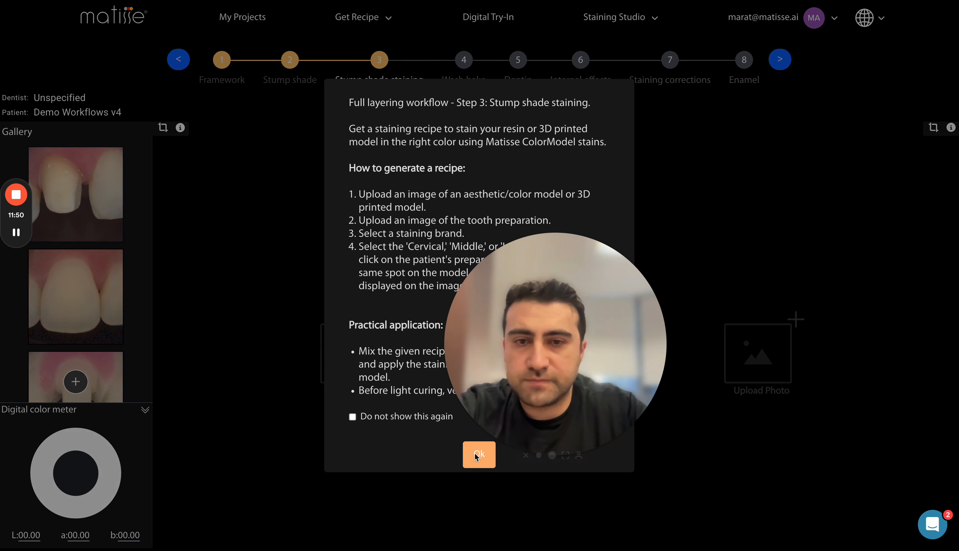
pyautogui.click(481, 456)
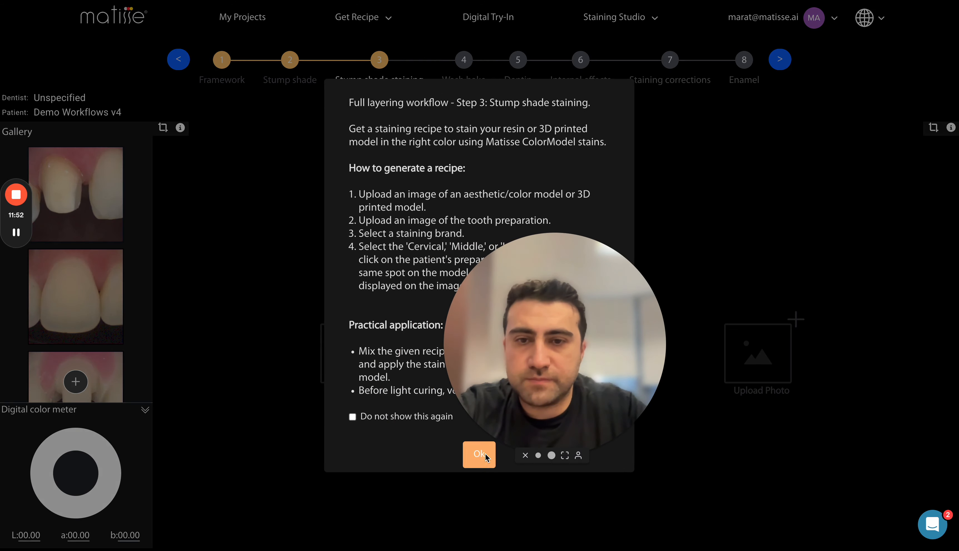
pyautogui.click(481, 457)
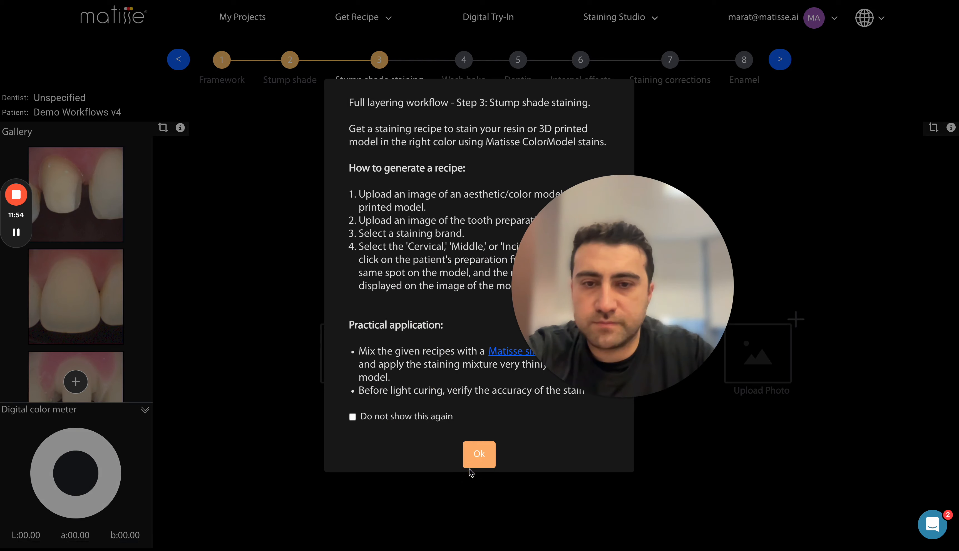
pyautogui.click(478, 457)
pyautogui.moveTo(638, 276); pyautogui.dragTo(300, 413)
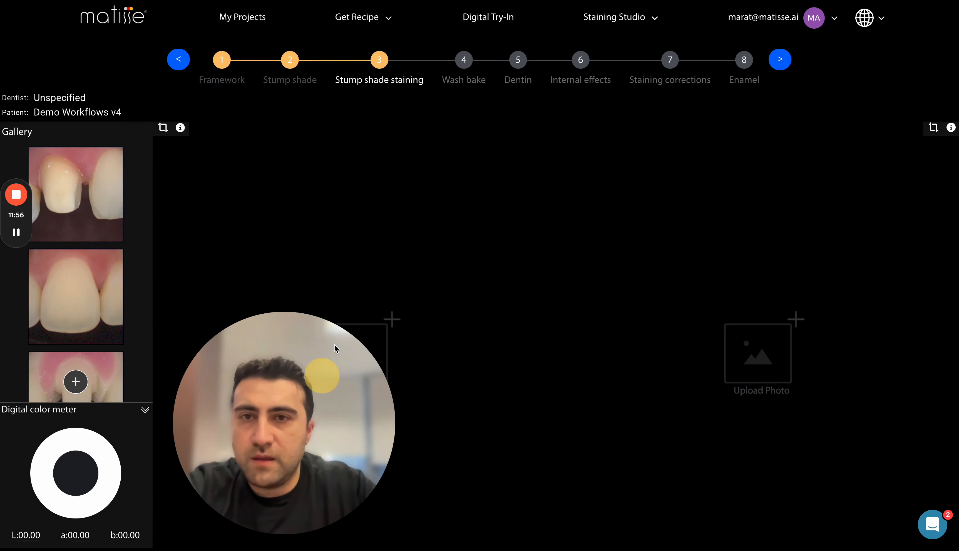
# - Place the tooth preparation photo on the Right canvas and the aesthetic model photo on the Left canvas
pyautogui.scroll(-1, 70, 225)
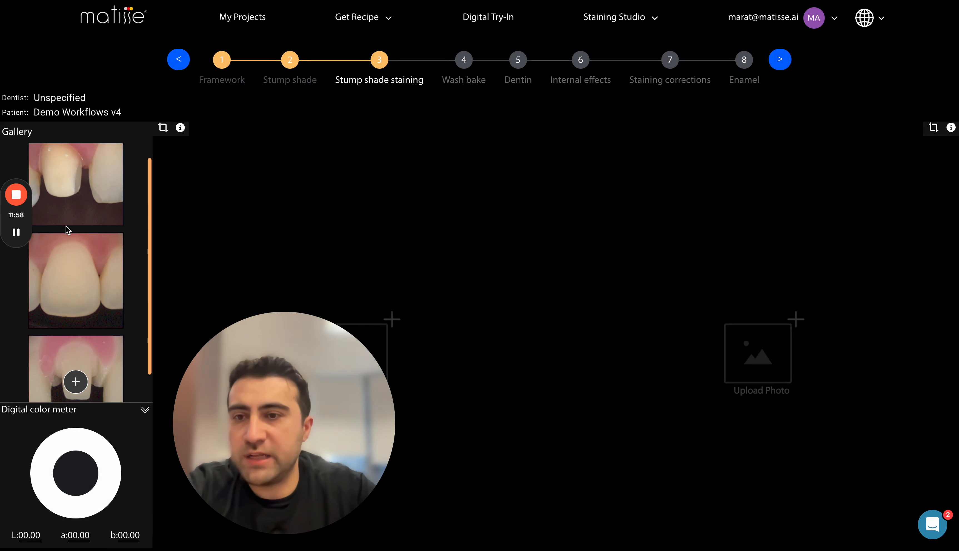
pyautogui.scroll(1, 82, 198)
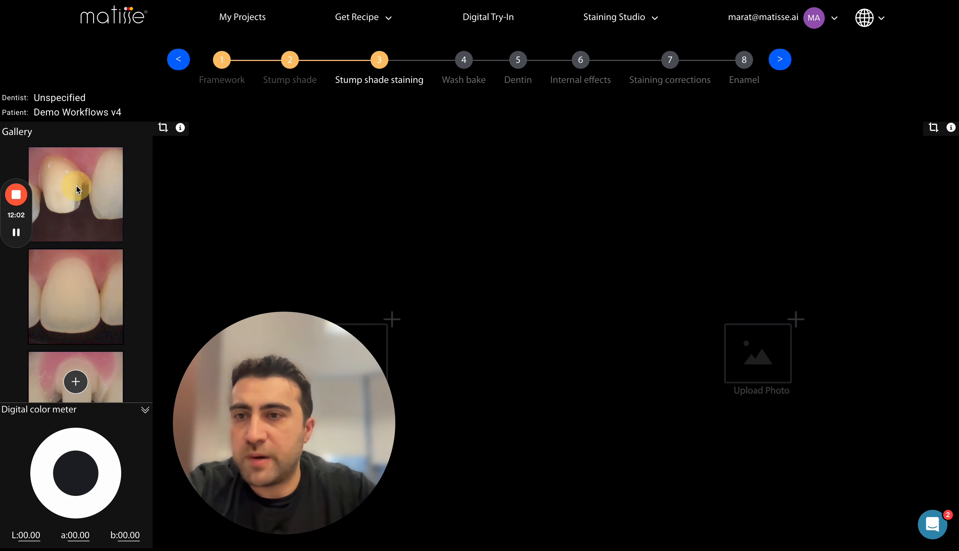
pyautogui.click(78, 189)
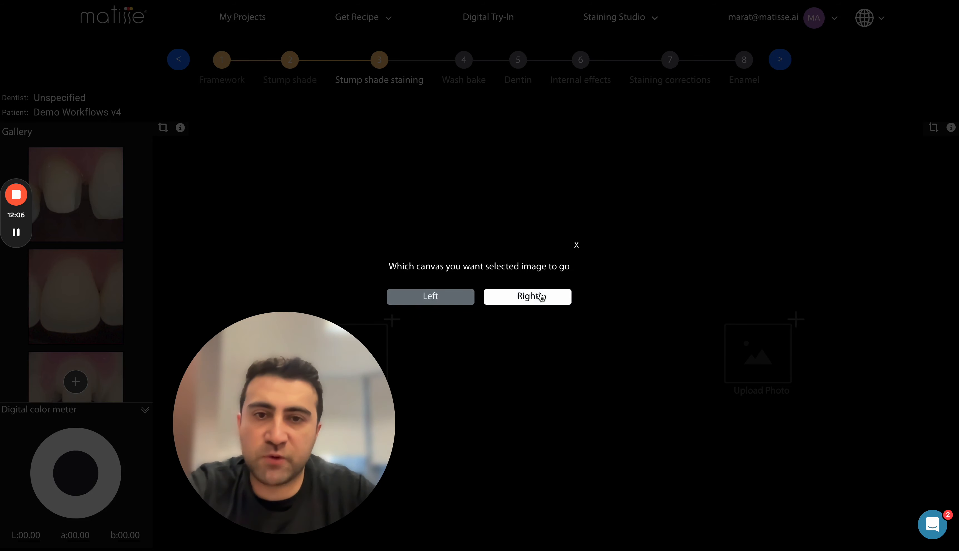
pyautogui.click(531, 296)
pyautogui.scroll(-1, 82, 327)
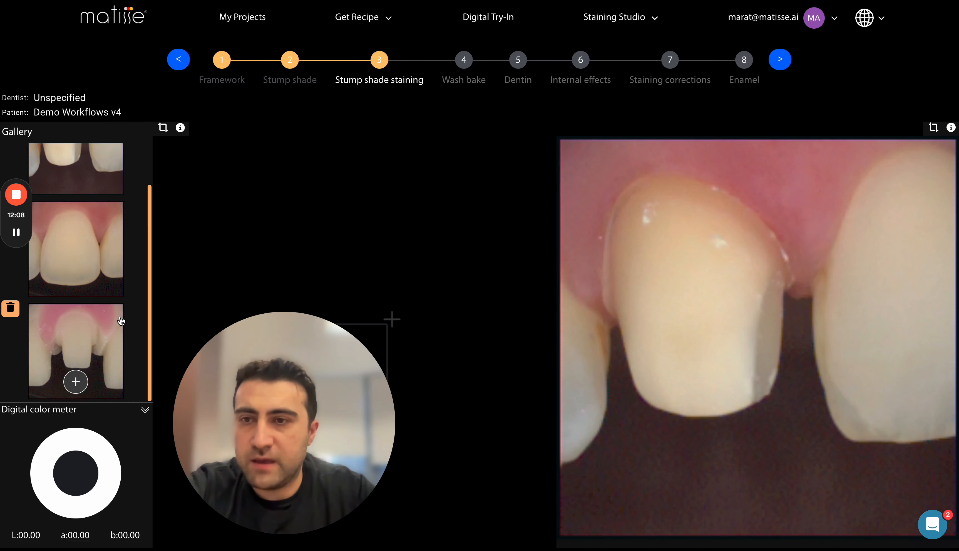
pyautogui.click(81, 337)
pyautogui.click(436, 297)
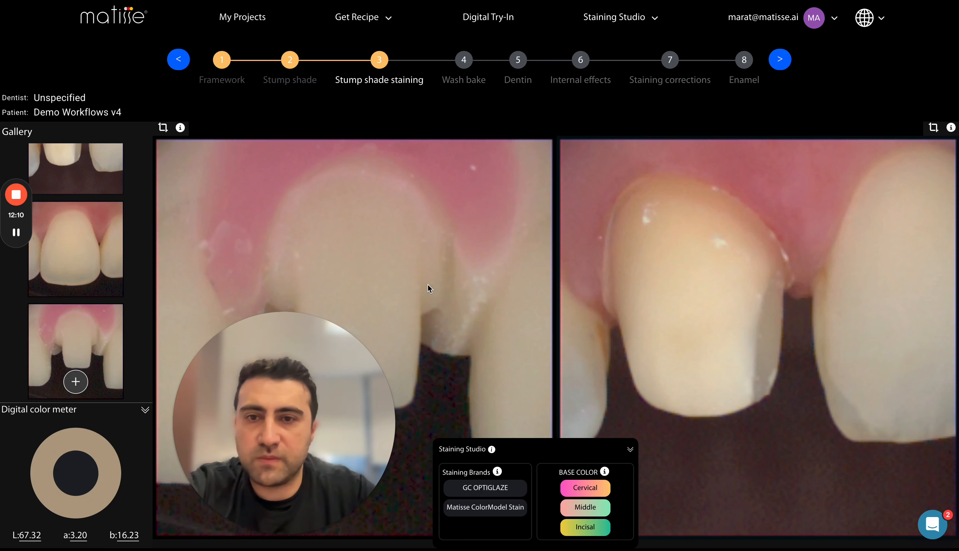
pyautogui.moveTo(312, 434); pyautogui.dragTo(251, 421)
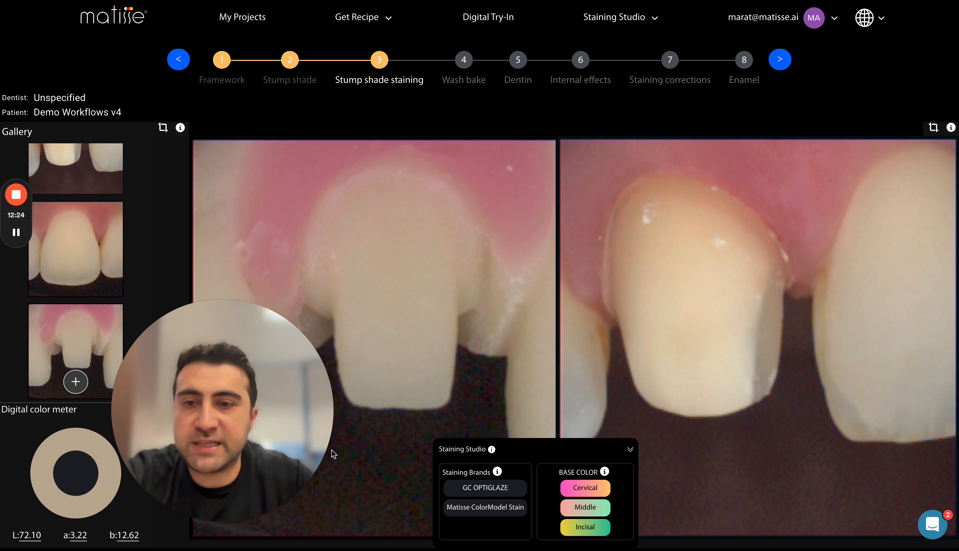
# - Choose Matisse ColorModel Stain and generate the Cervical base color recipe from matching spots on the preparation and the model
pyautogui.click(521, 510)
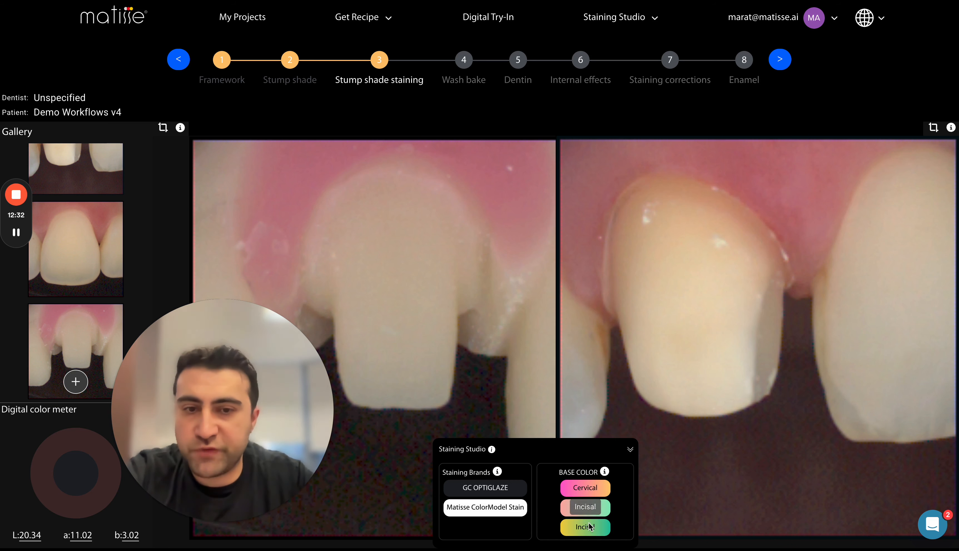
pyautogui.click(593, 491)
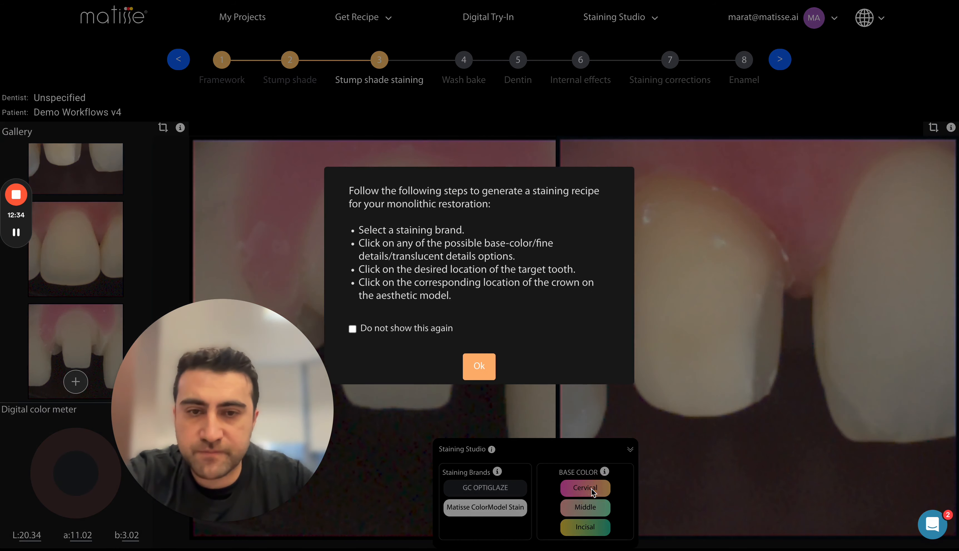
pyautogui.click(480, 367)
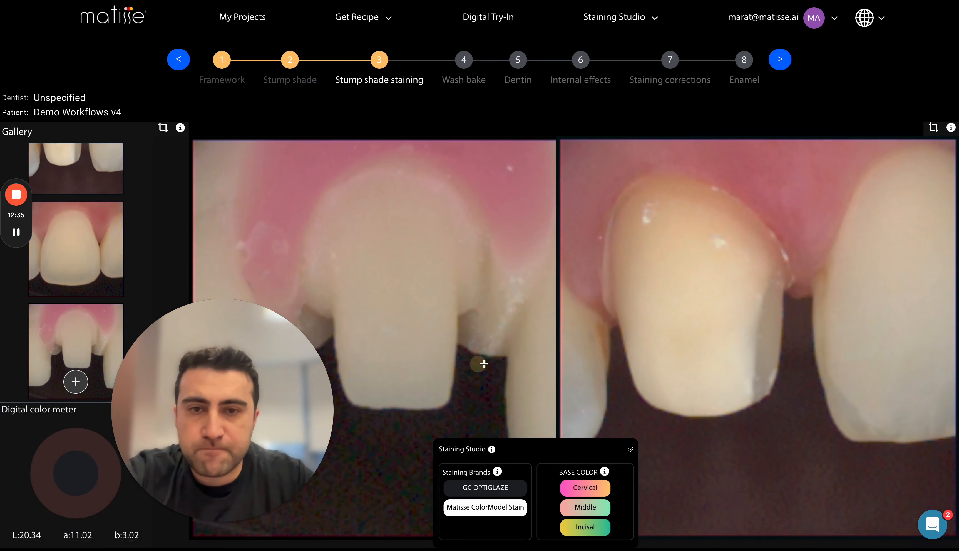
pyautogui.click(679, 220)
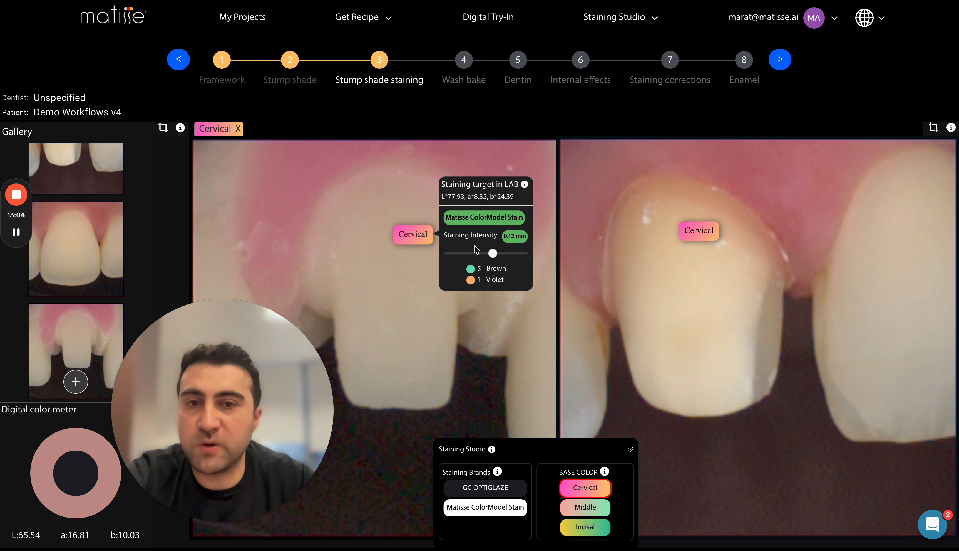
pyautogui.moveTo(466, 319); pyautogui.dragTo(440, 323)
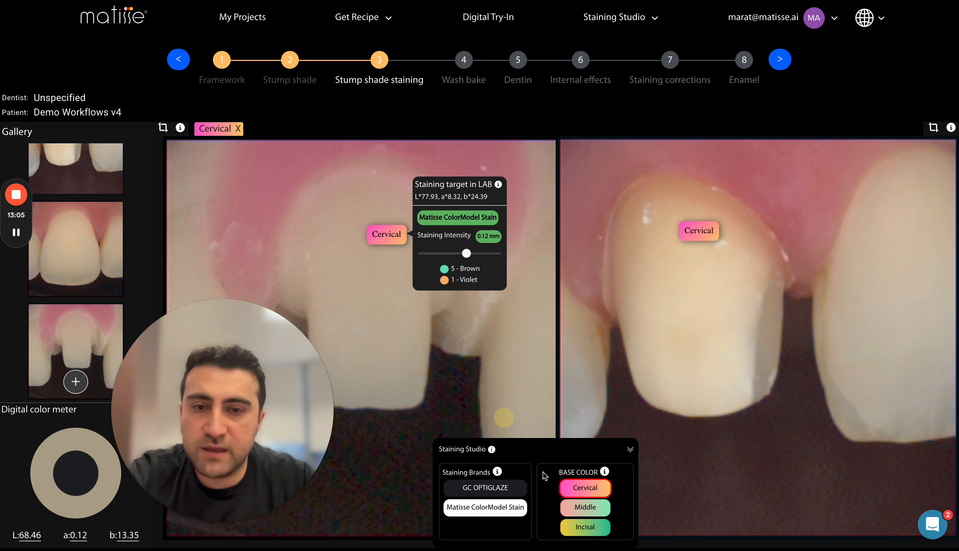
# - Generate the Middle base color stain recipe from the middle of the preparation and the same spot on the model
pyautogui.click(596, 511)
pyautogui.click(360, 332)
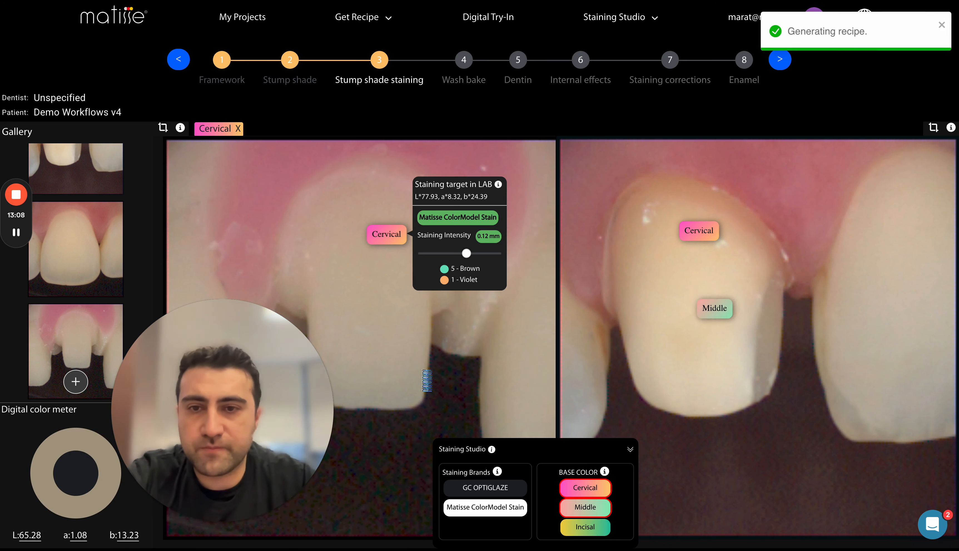
pyautogui.moveTo(421, 371); pyautogui.dragTo(472, 323)
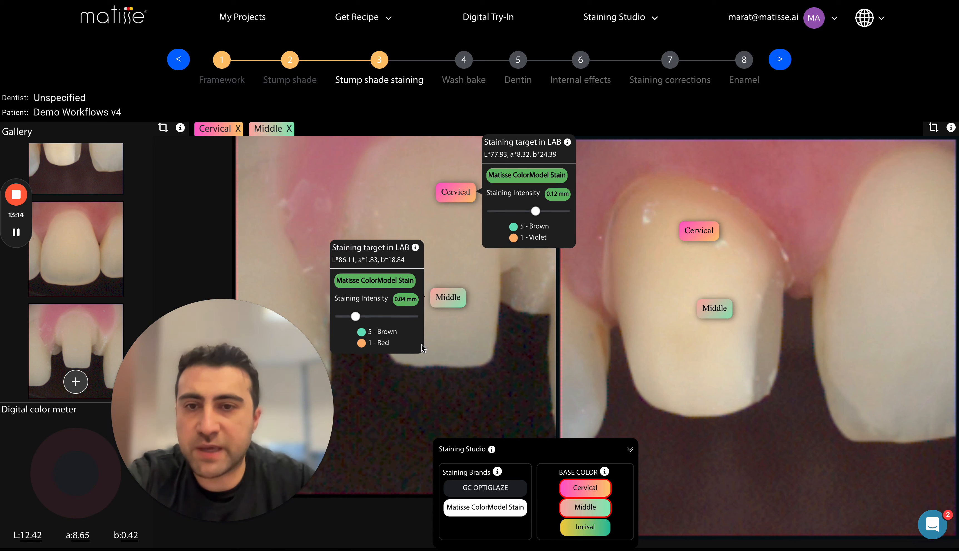
pyautogui.moveTo(475, 332); pyautogui.dragTo(459, 361)
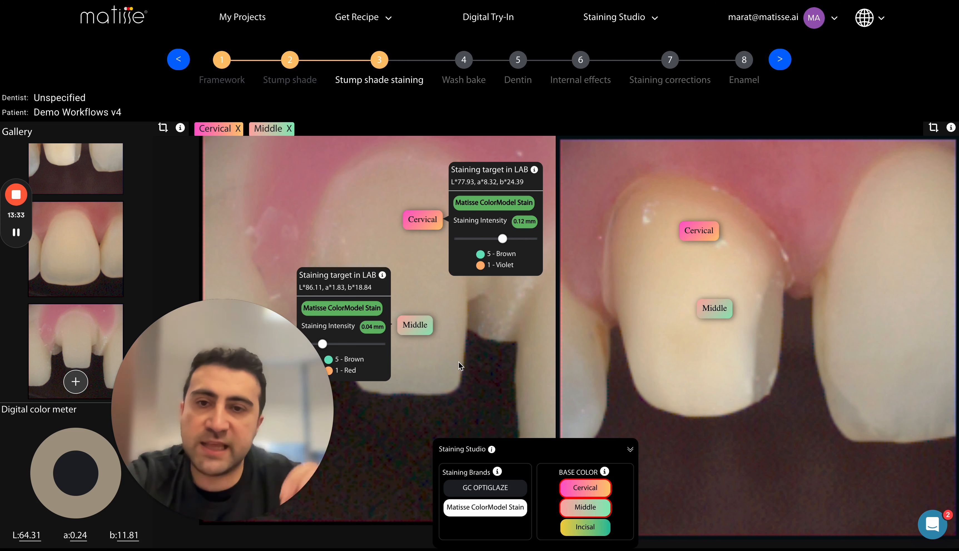
# - Open the Digital Try-In workspace and dismiss its welcome message
pyautogui.moveTo(462, 360); pyautogui.dragTo(450, 373)
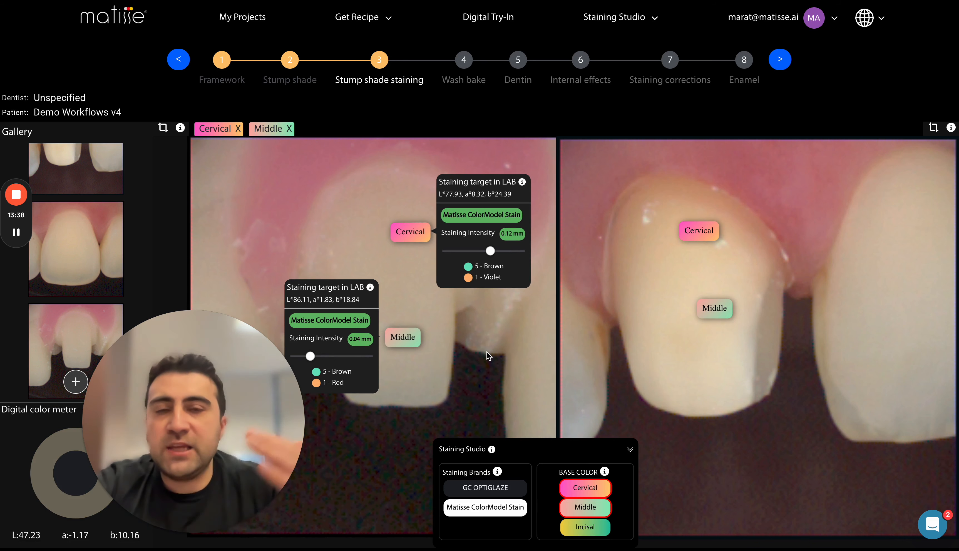
pyautogui.click(489, 24)
pyautogui.click(481, 394)
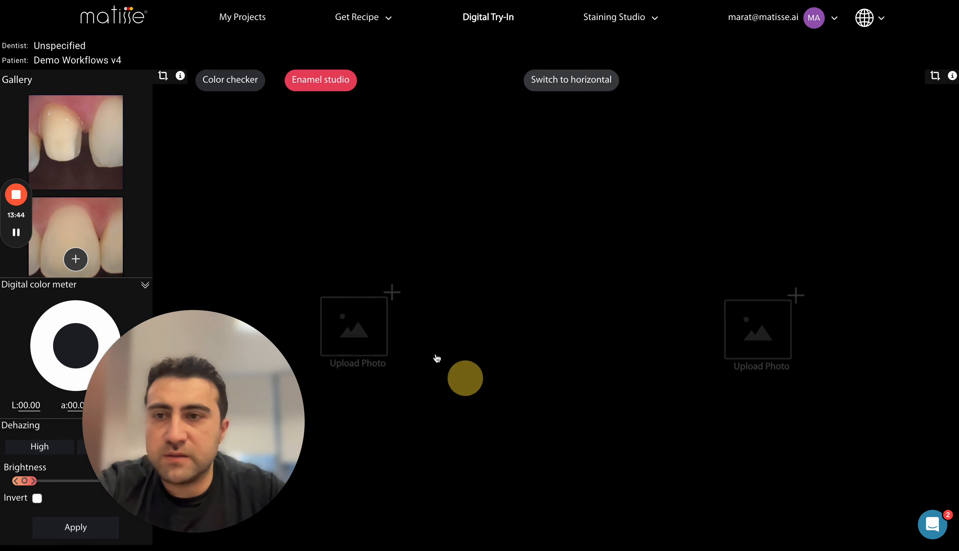
# - Place the tooth preparation photo on the Right canvas and the aesthetic model photo on the Left canvas
pyautogui.click(87, 136)
pyautogui.click(528, 295)
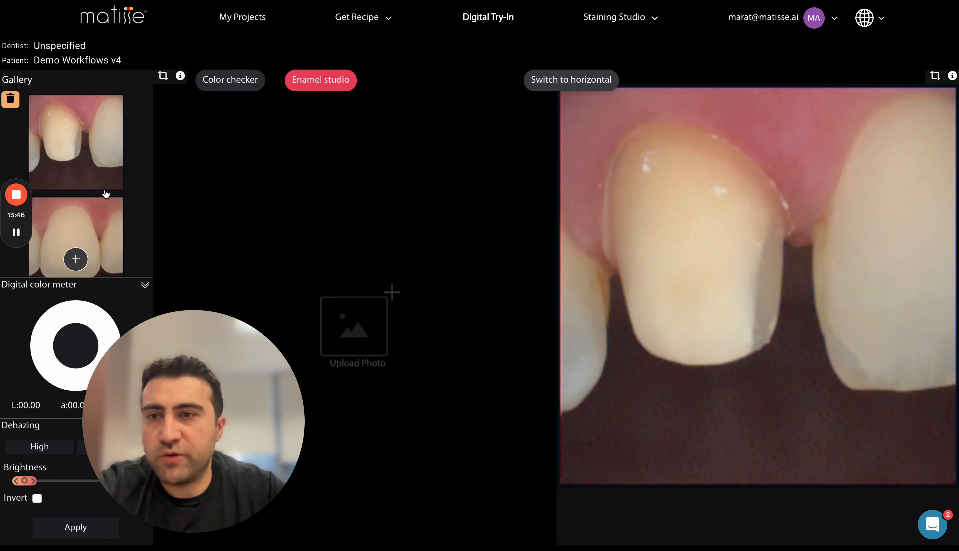
pyautogui.scroll(2, 104, 192)
pyautogui.click(90, 214)
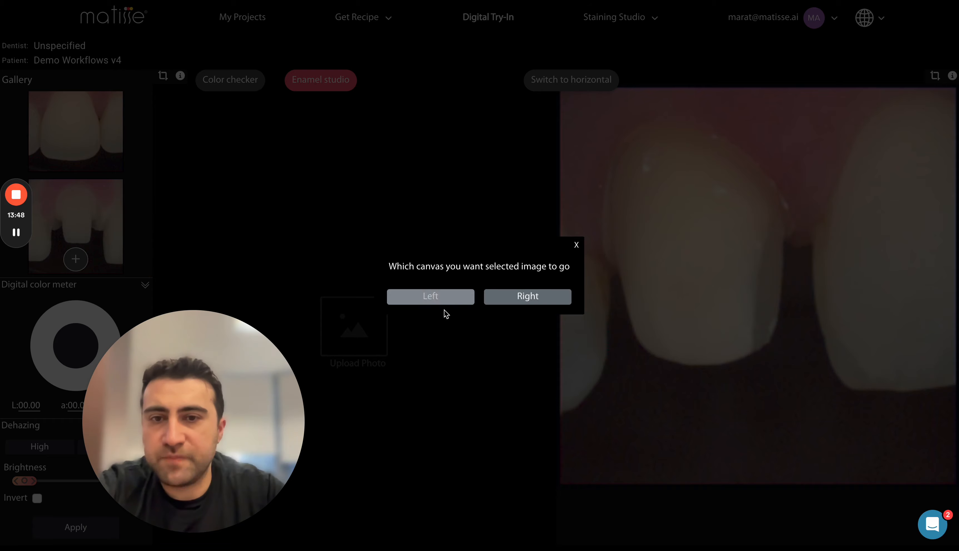
pyautogui.click(442, 296)
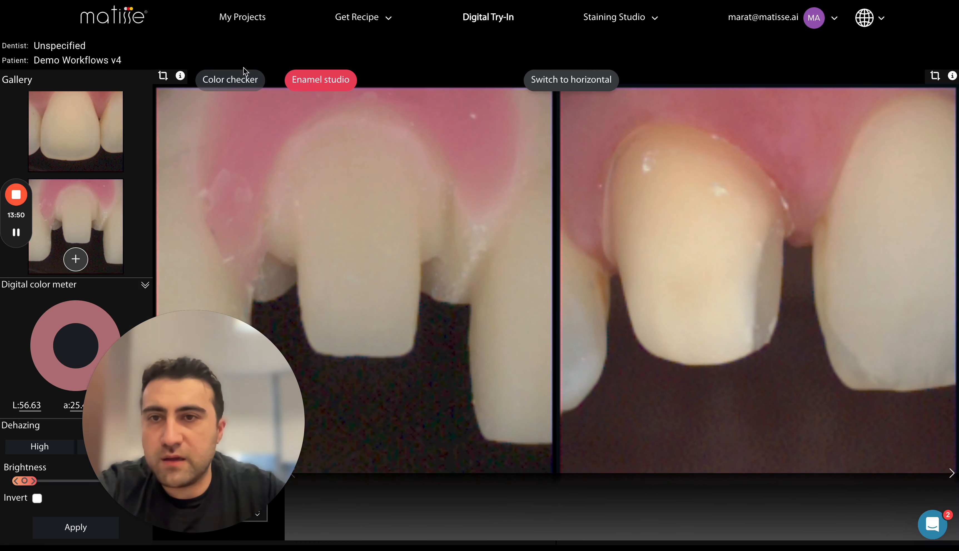
# - Switch to the Color checker, dismiss the Digital Try-In introduction and expand the checker's color comparison fields
pyautogui.click(235, 77)
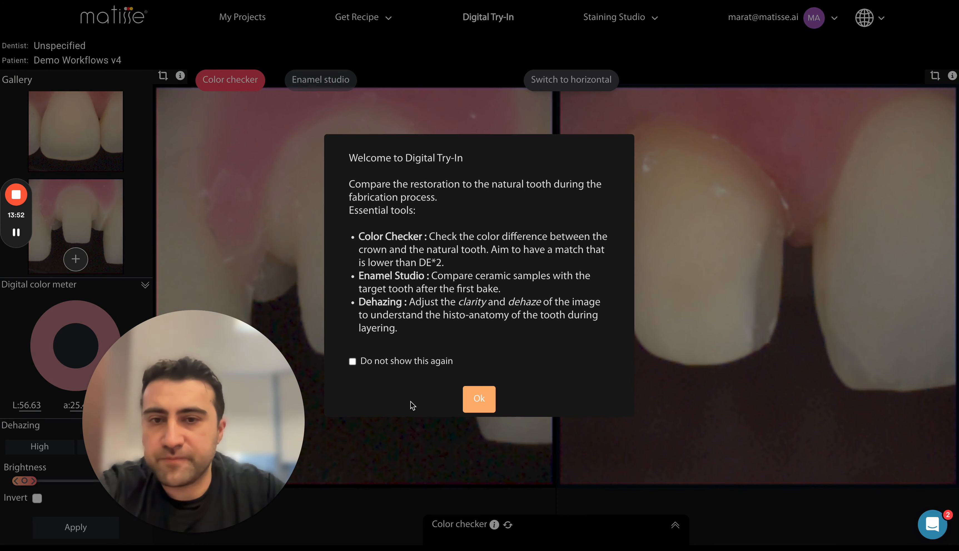
pyautogui.click(459, 396)
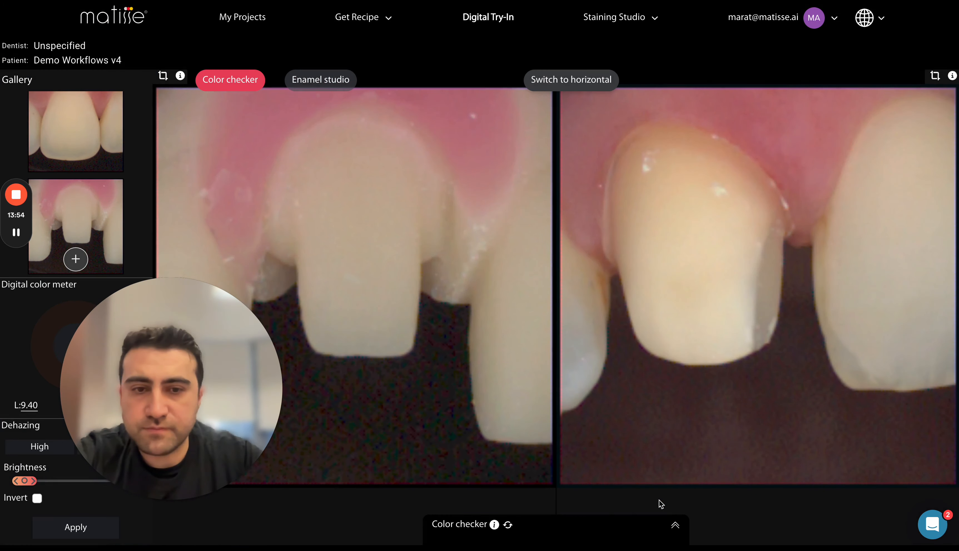
pyautogui.click(676, 526)
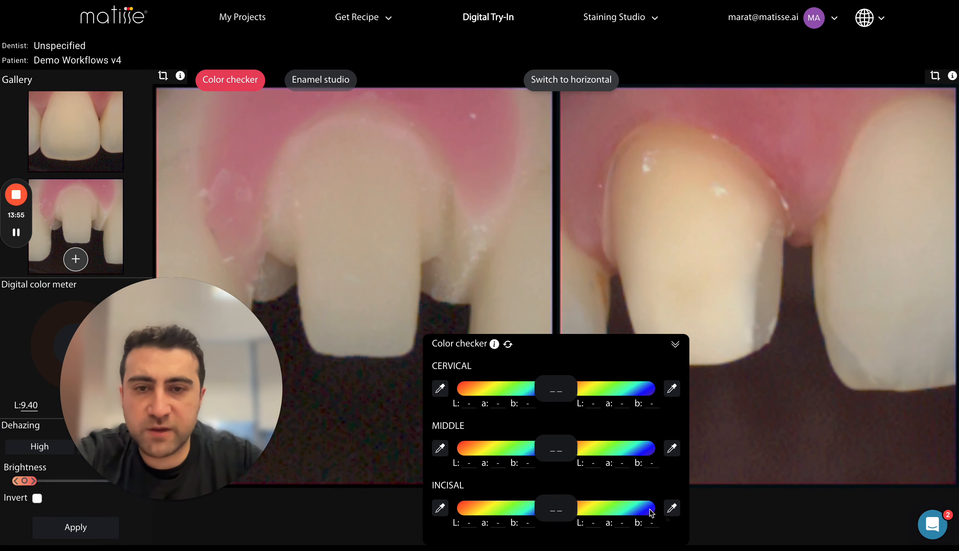
# - Compare the Cervical color by sampling the upper part of the model stump and the matching spot on the preparation
pyautogui.click(441, 388)
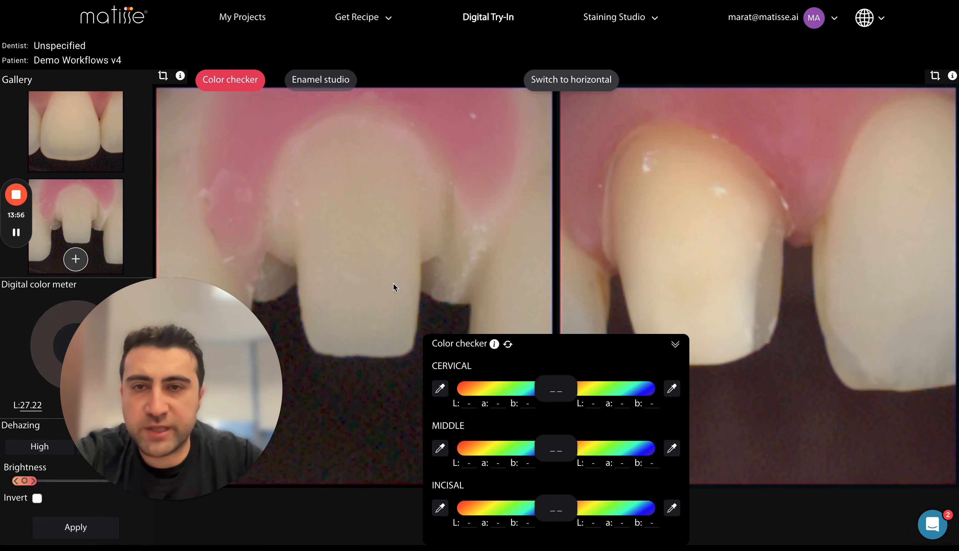
pyautogui.click(358, 173)
pyautogui.click(671, 388)
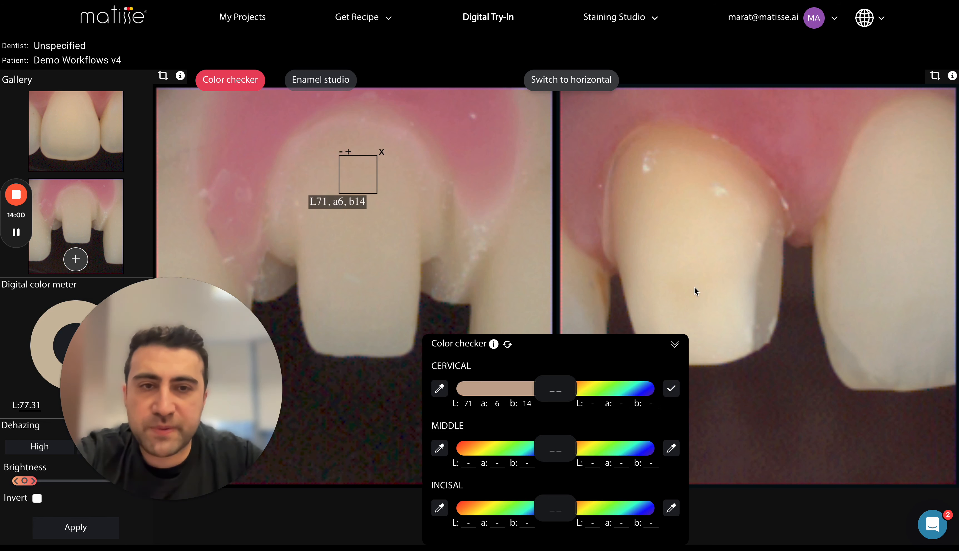
pyautogui.click(690, 198)
pyautogui.click(690, 189)
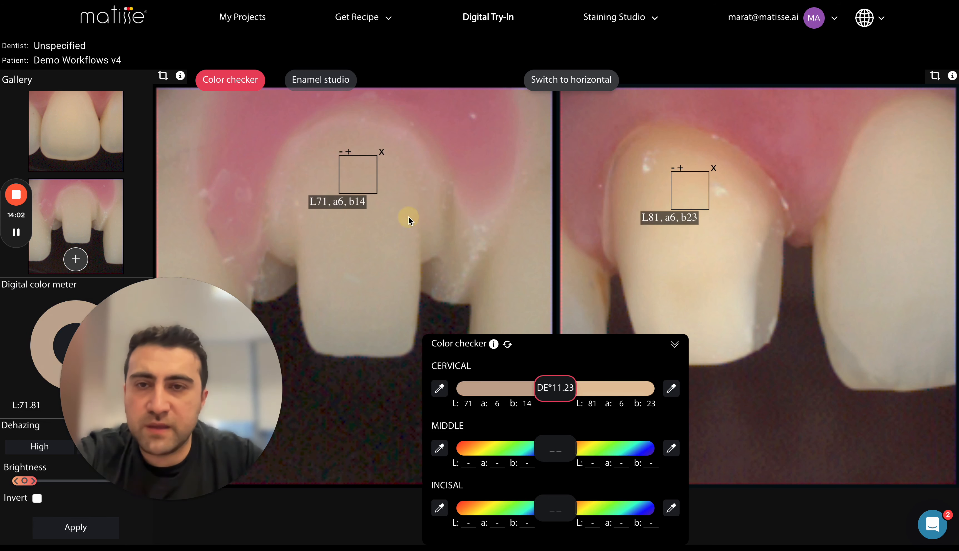
# - Compare the Middle color by sampling the center of the model stump and the same area on the preparation
pyautogui.click(439, 448)
pyautogui.click(358, 269)
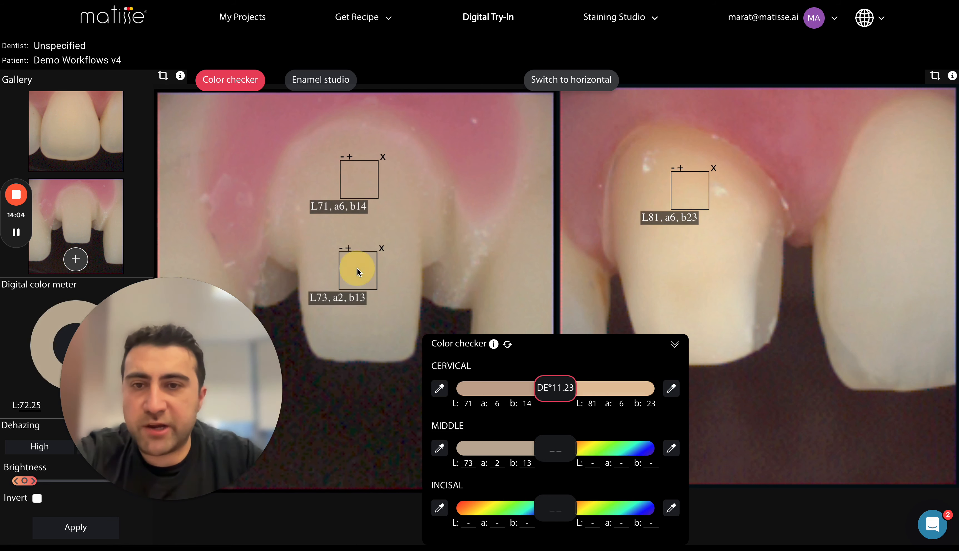
pyautogui.click(688, 281)
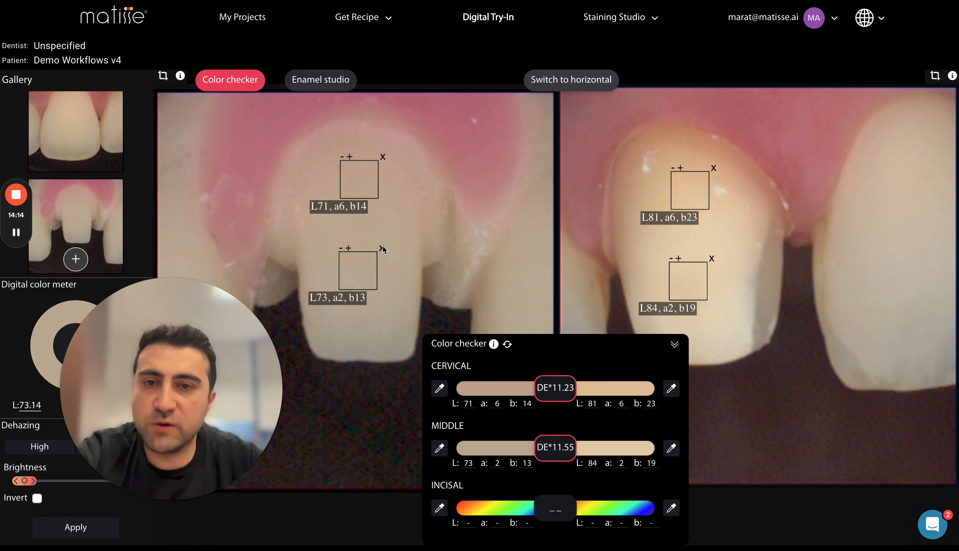
# - Remove the Cervical and Middle color samples from both the model photo and the preparation photo
pyautogui.click(382, 247)
pyautogui.click(384, 156)
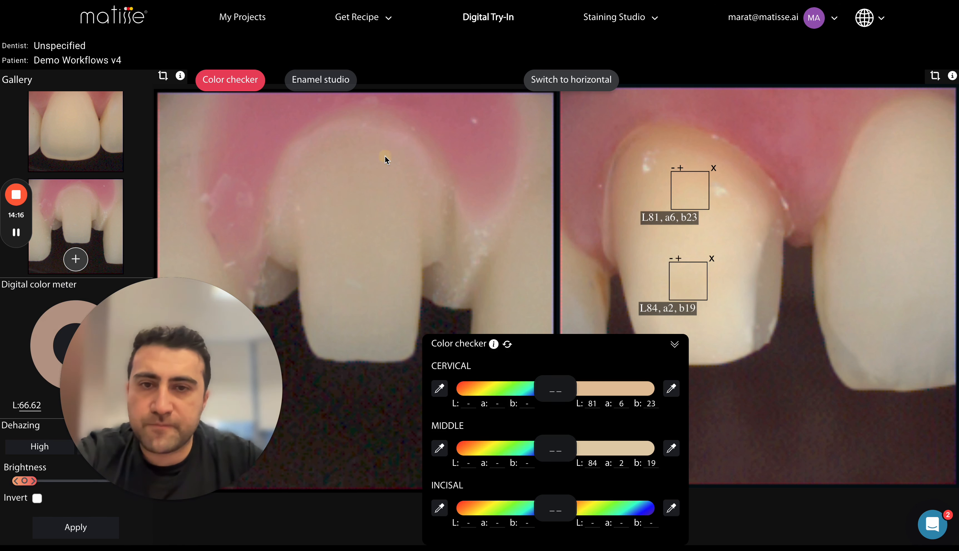
pyautogui.moveTo(385, 156)
pyautogui.mouseDown()
pyautogui.moveTo(391, 200)
pyautogui.moveTo(382, 172)
pyautogui.mouseUp()
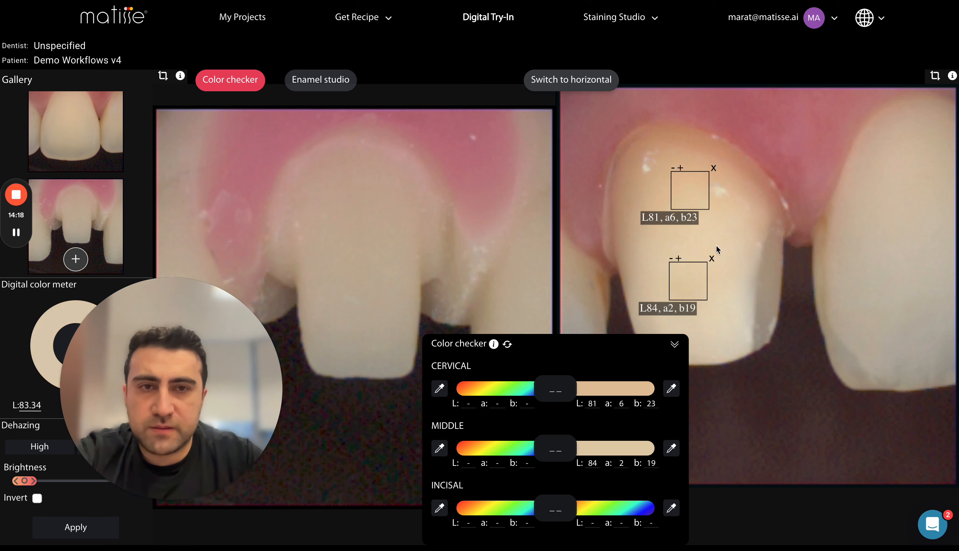
pyautogui.moveTo(717, 244); pyautogui.dragTo(728, 276)
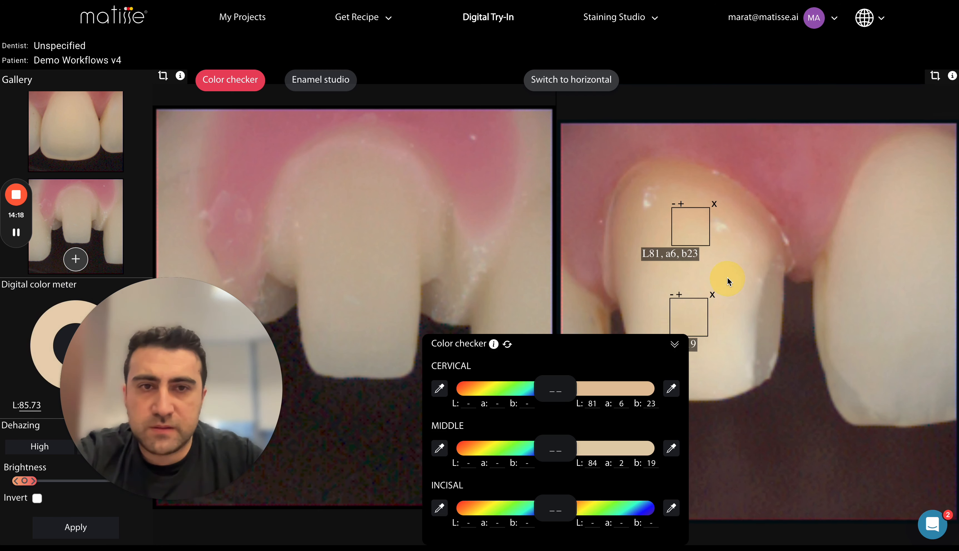
pyautogui.click(713, 293)
pyautogui.click(714, 202)
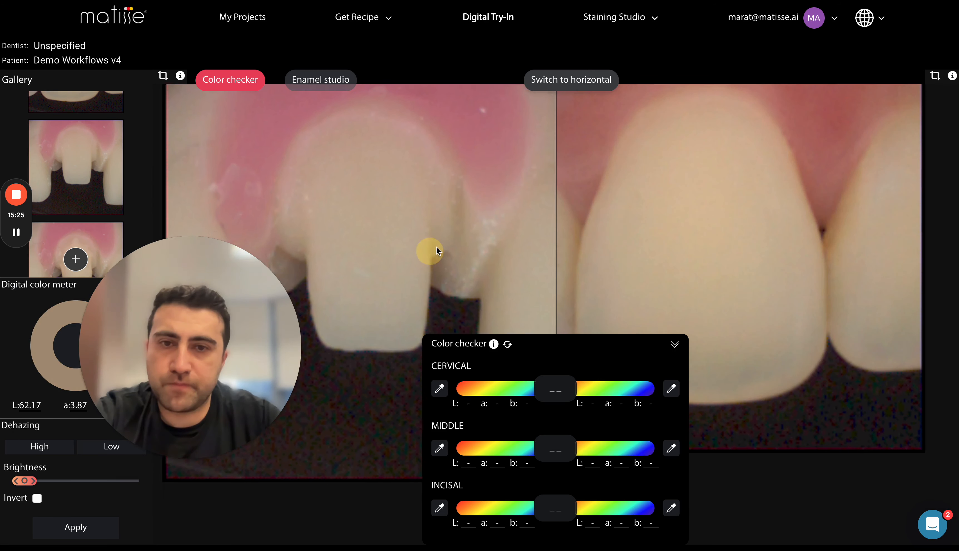
# - Replace the model photo on the Left canvas with the stained stump model photo at the end of the gallery
pyautogui.moveTo(436, 246); pyautogui.dragTo(454, 235)
pyautogui.scroll(-2, 108, 179)
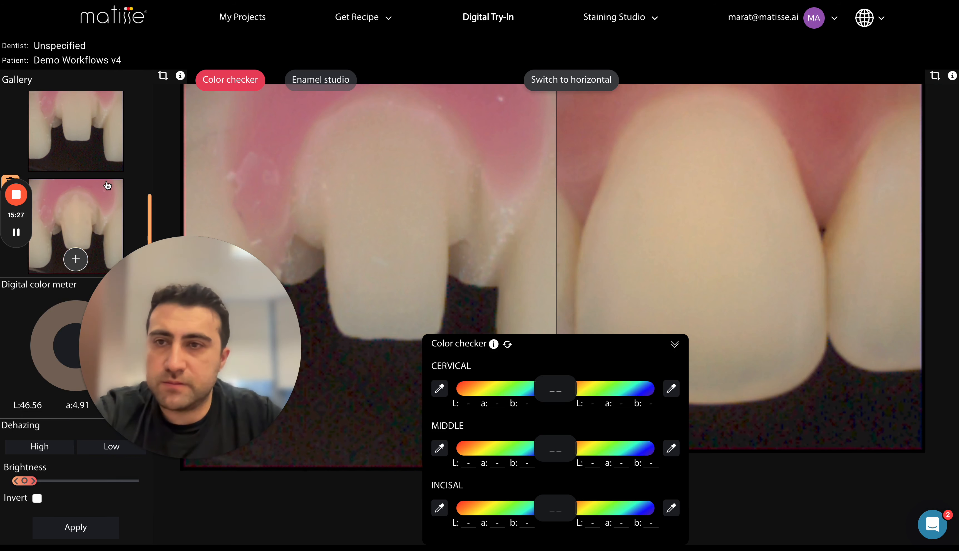
pyautogui.scroll(3, 108, 184)
pyautogui.scroll(-2, 102, 221)
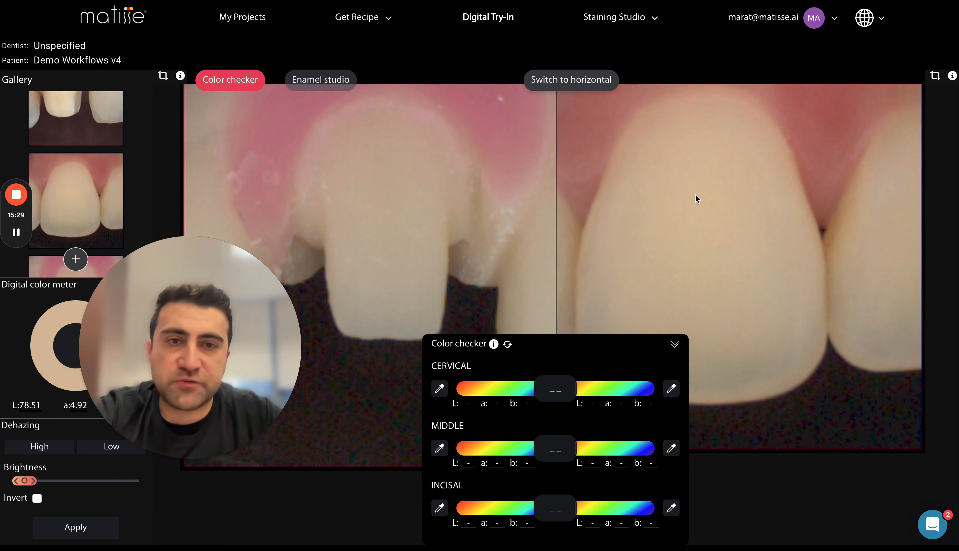
pyautogui.scroll(-3, 102, 175)
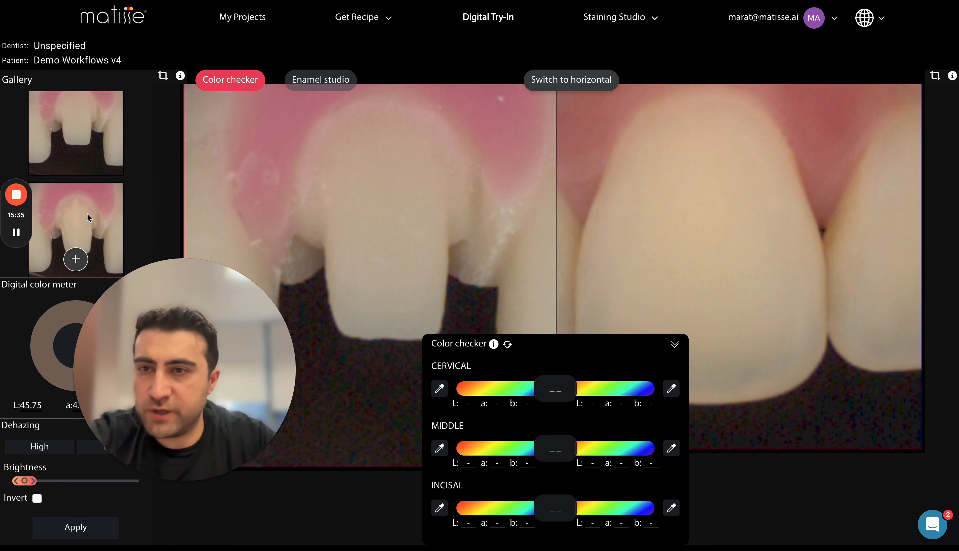
pyautogui.click(63, 225)
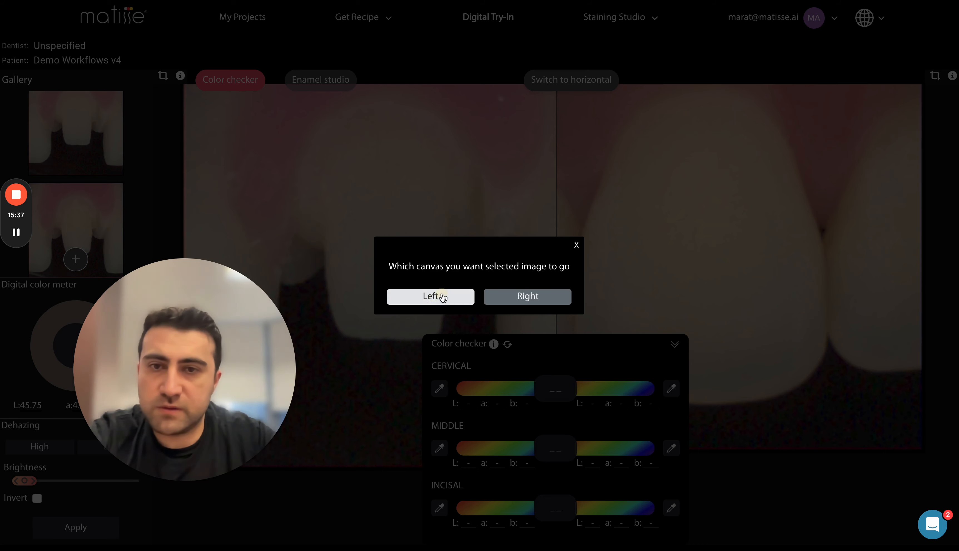
pyautogui.click(432, 296)
pyautogui.click(388, 259)
pyautogui.moveTo(388, 258); pyautogui.dragTo(445, 236)
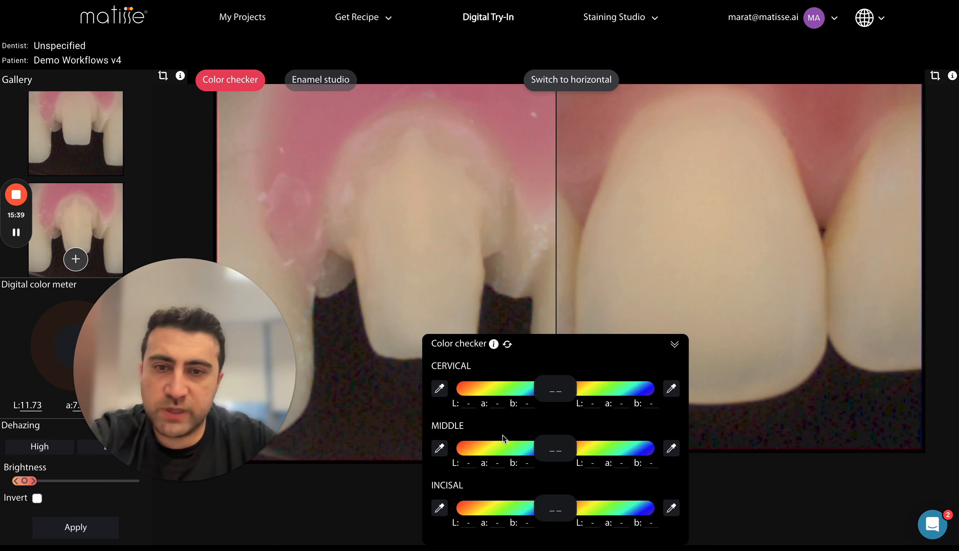
# - Compare the Middle color of the stained stump and the natural tooth, using enlarged sampling squares on both photos
pyautogui.click(440, 448)
pyautogui.click(419, 234)
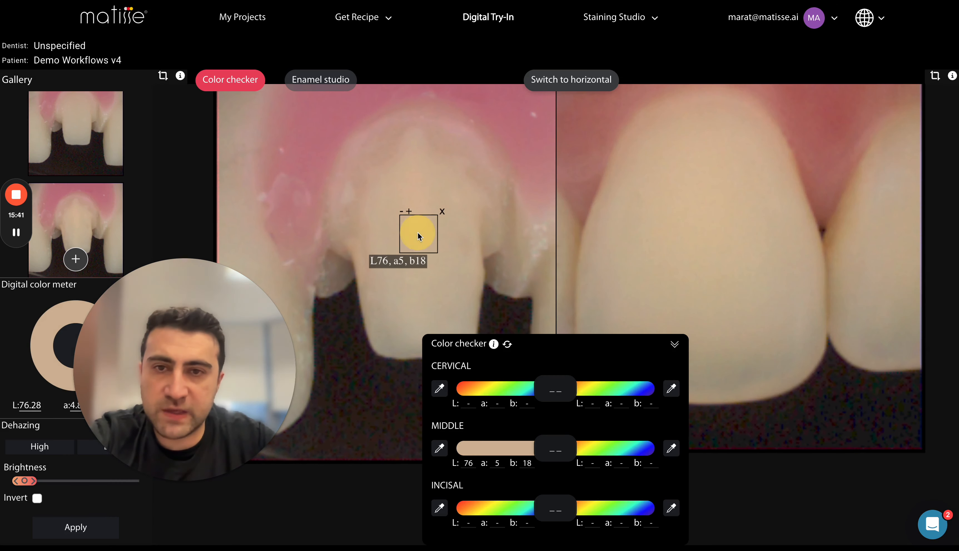
pyautogui.click(409, 211)
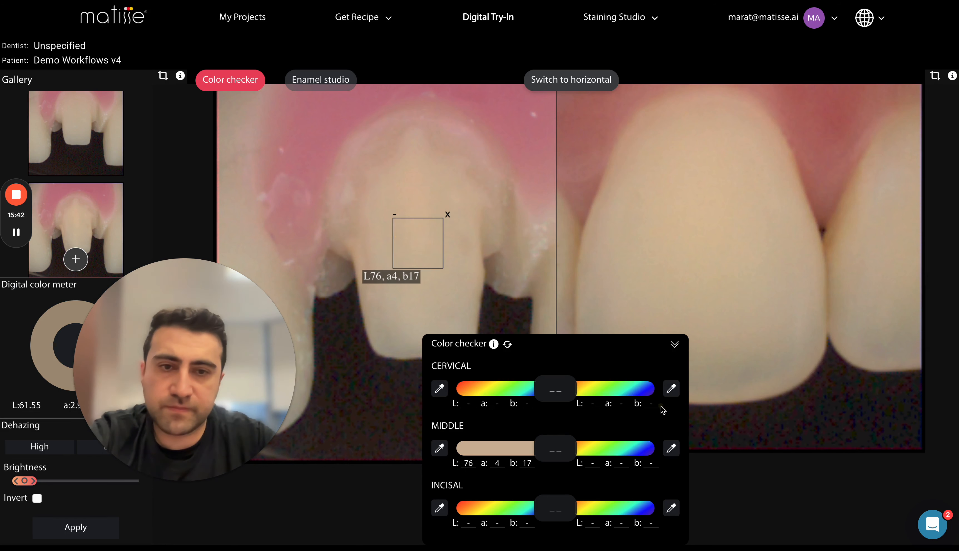
pyautogui.click(700, 245)
pyautogui.click(691, 223)
pyautogui.moveTo(693, 238)
pyautogui.mouseDown()
pyautogui.moveTo(693, 249)
pyautogui.moveTo(695, 226)
pyautogui.moveTo(697, 240)
pyautogui.mouseUp()
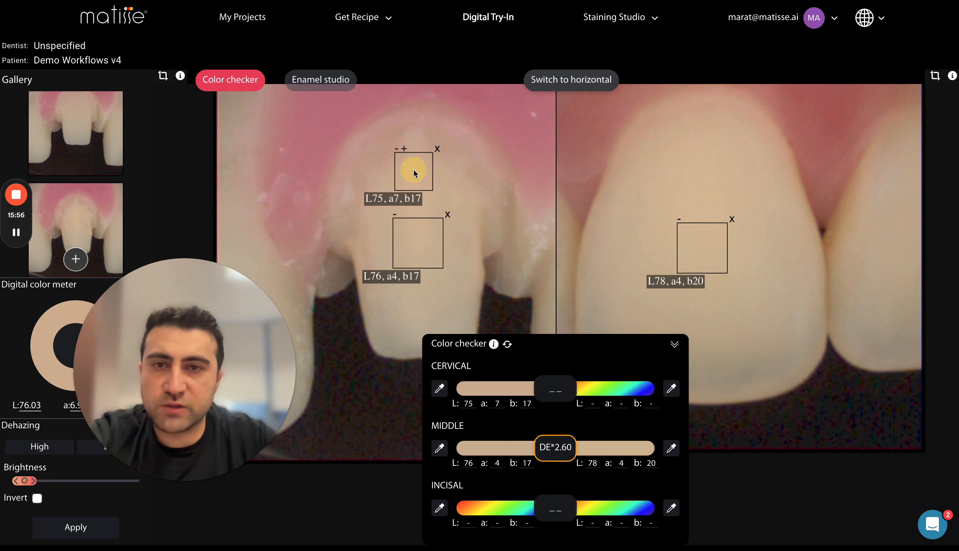
# - Compare the Cervical color of the stained stump and the natural tooth, enlarging the sampling squares and repositioning them to matching spots
pyautogui.click(404, 149)
pyautogui.moveTo(410, 161); pyautogui.dragTo(411, 169)
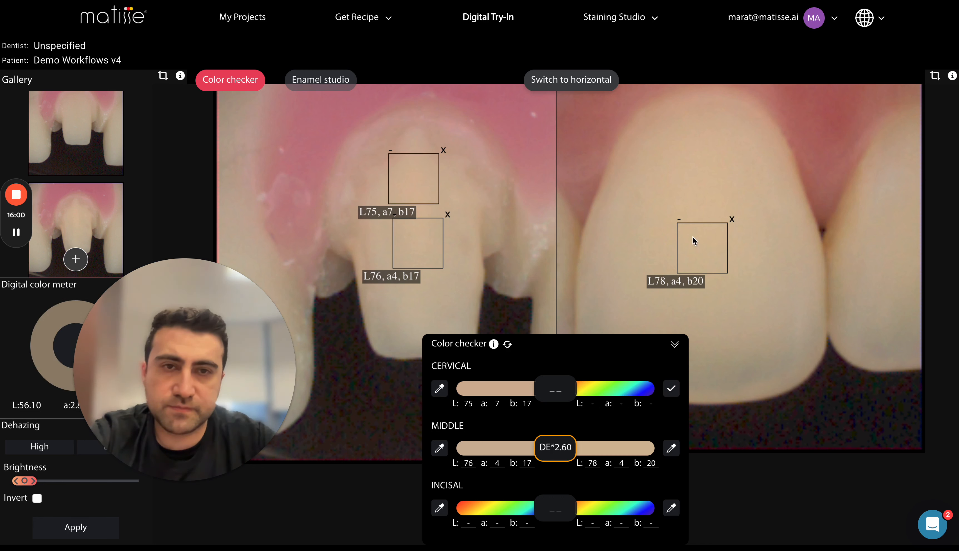
pyautogui.click(697, 156)
pyautogui.click(688, 133)
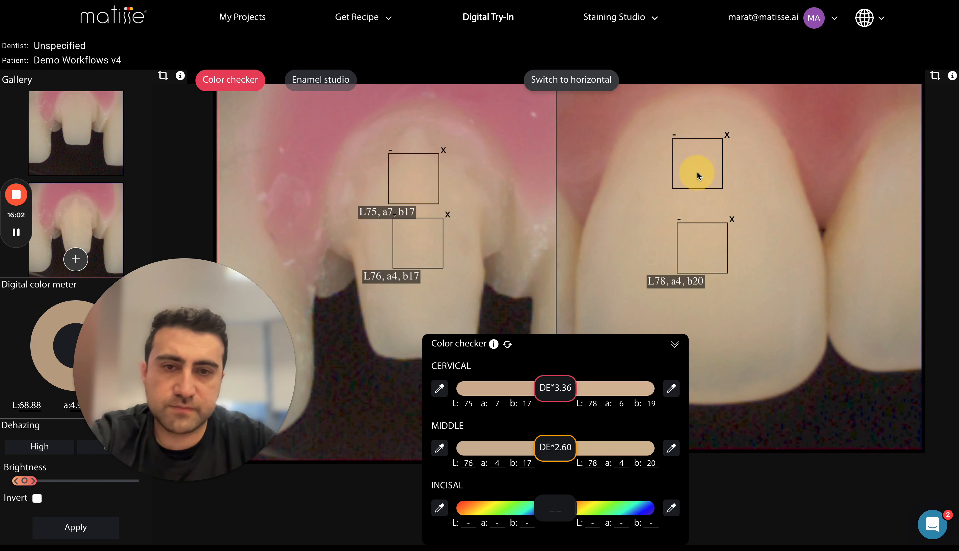
pyautogui.moveTo(697, 171); pyautogui.dragTo(699, 149)
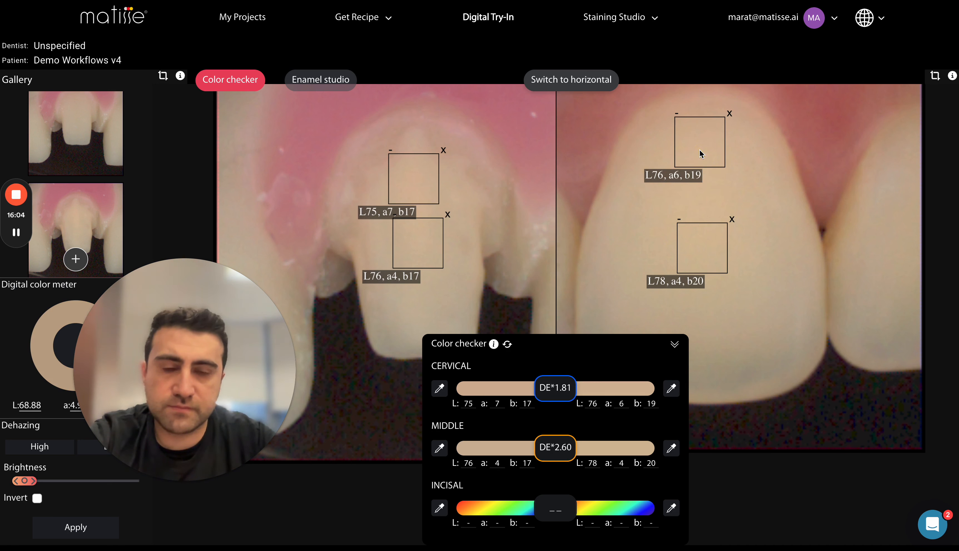
pyautogui.moveTo(421, 187); pyautogui.dragTo(421, 195)
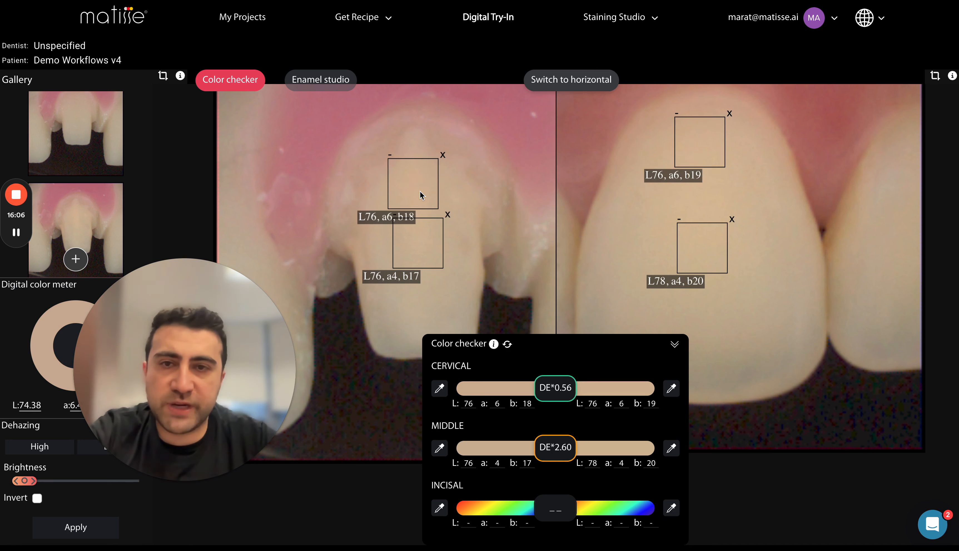
pyautogui.moveTo(441, 252); pyautogui.dragTo(418, 267)
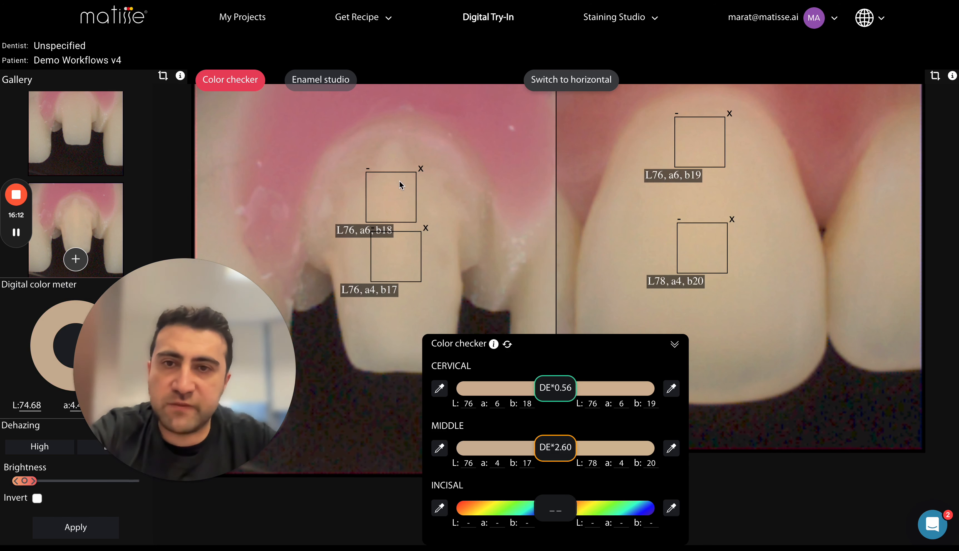
pyautogui.moveTo(467, 168); pyautogui.dragTo(458, 156)
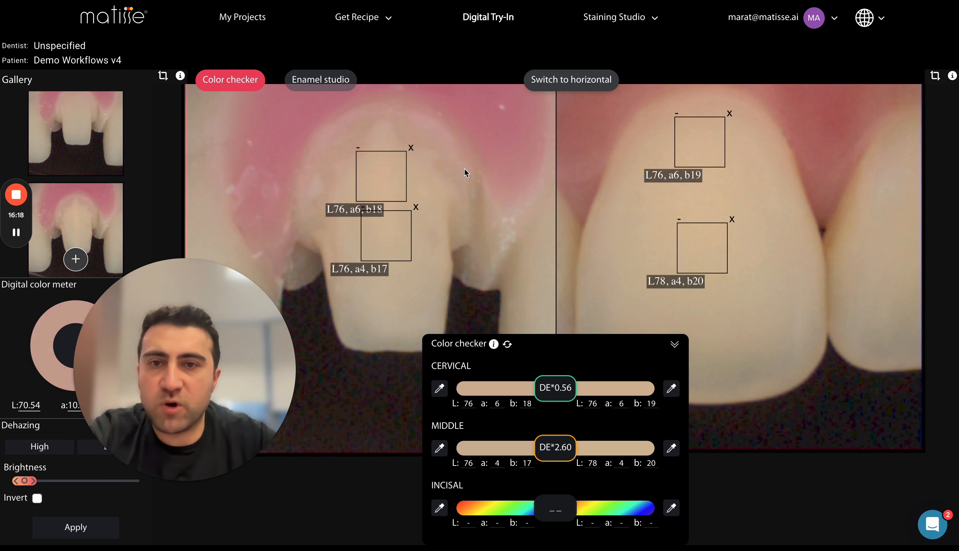
pyautogui.moveTo(465, 168); pyautogui.dragTo(491, 187)
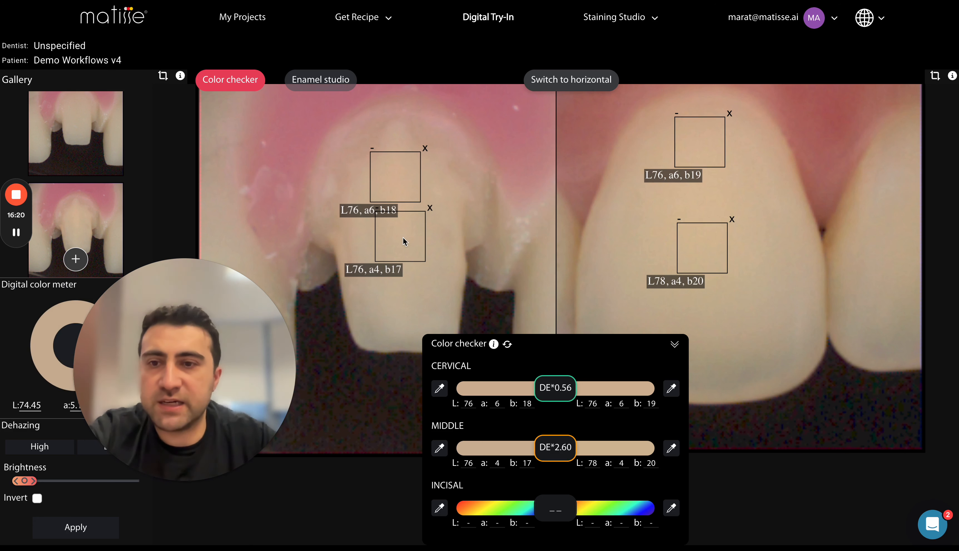
# - Return to the Full layering workflow at Stump shade staining and advance to the Wash bake stage
pyautogui.click(362, 17)
pyautogui.moveTo(377, 122)
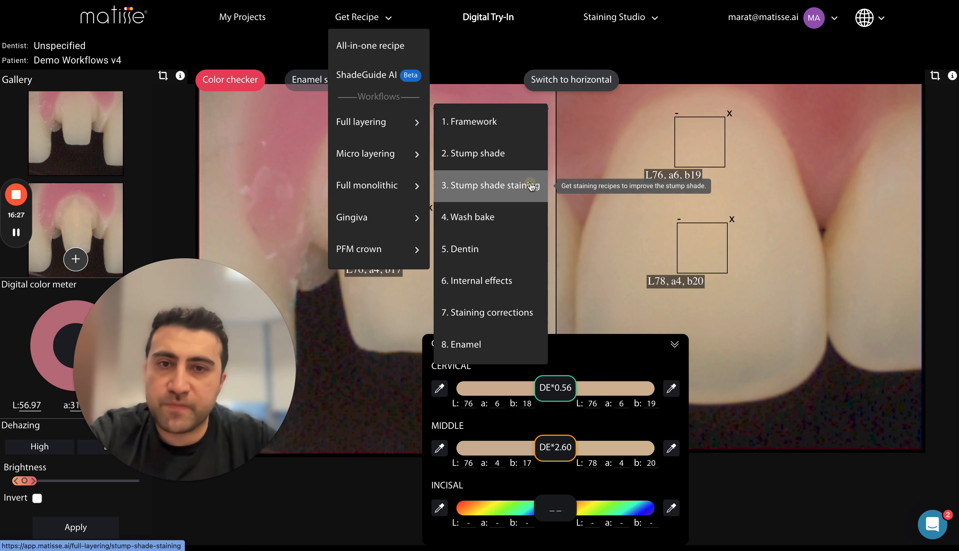
pyautogui.click(531, 185)
pyautogui.click(477, 455)
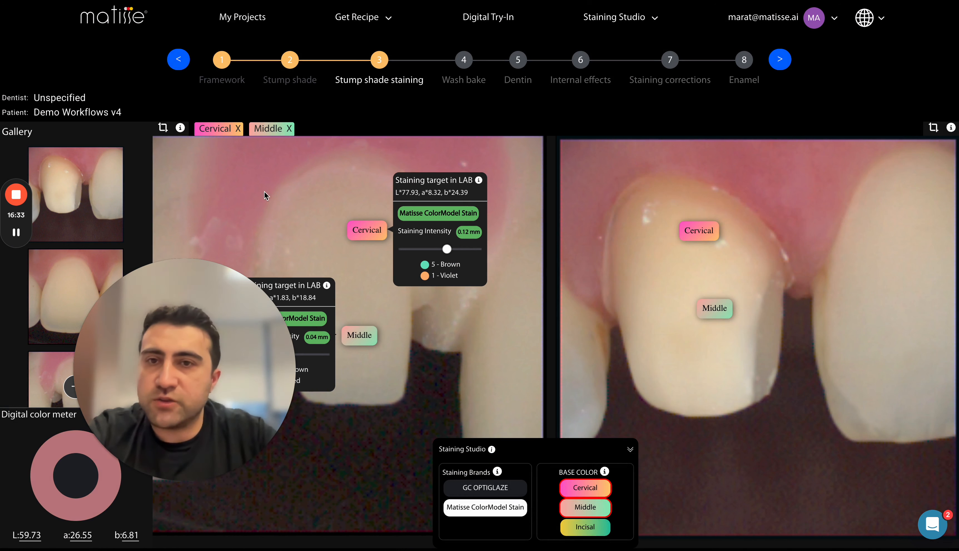
pyautogui.click(781, 61)
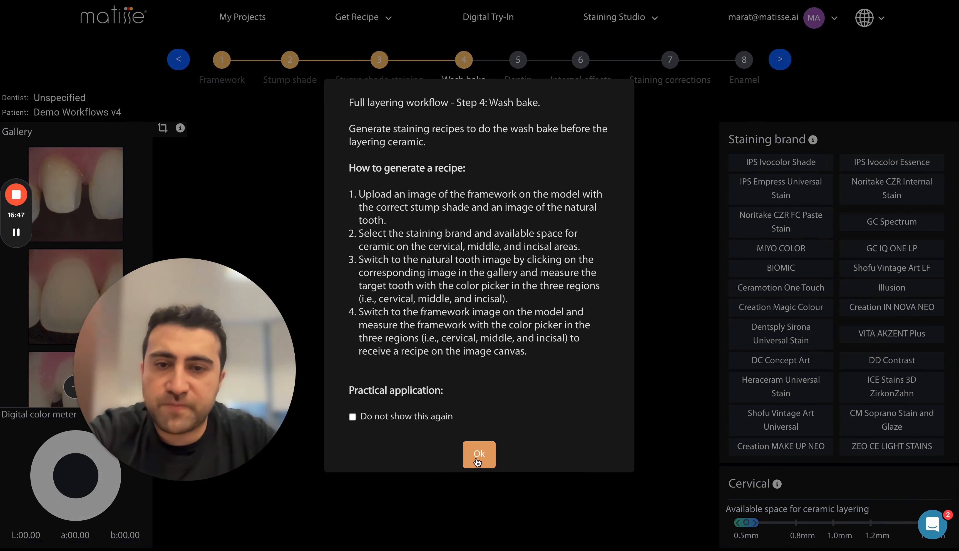
# - Dismiss the Wash bake instructions and add the white framework-on-model photo from the project to the gallery
pyautogui.click(480, 453)
pyautogui.scroll(-4, 62, 266)
pyautogui.moveTo(128, 325); pyautogui.dragTo(220, 320)
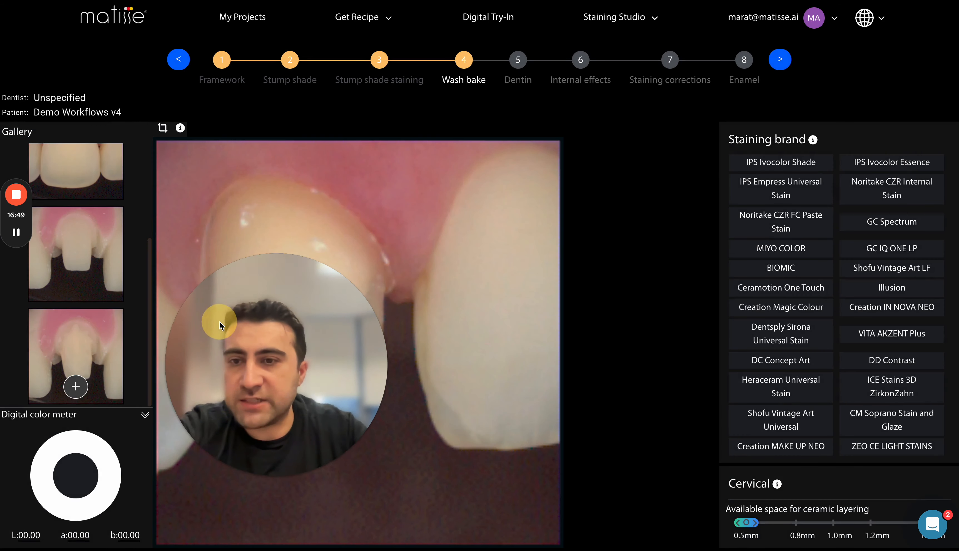
pyautogui.click(76, 387)
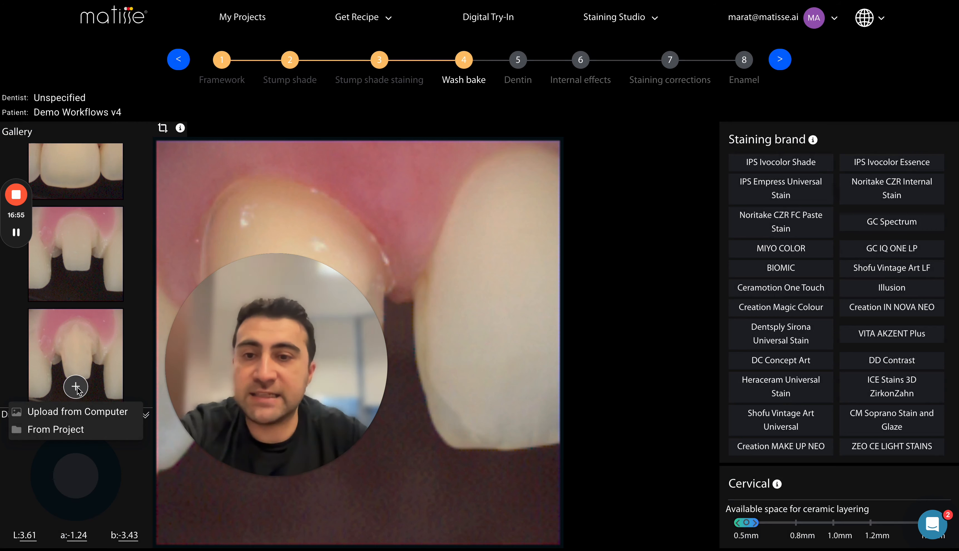
pyautogui.click(76, 429)
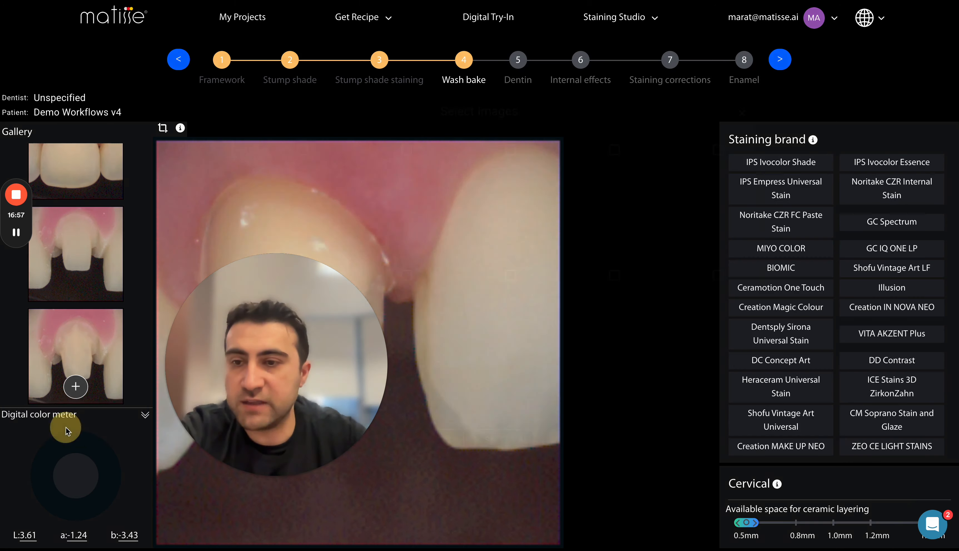
pyautogui.scroll(-3, 721, 216)
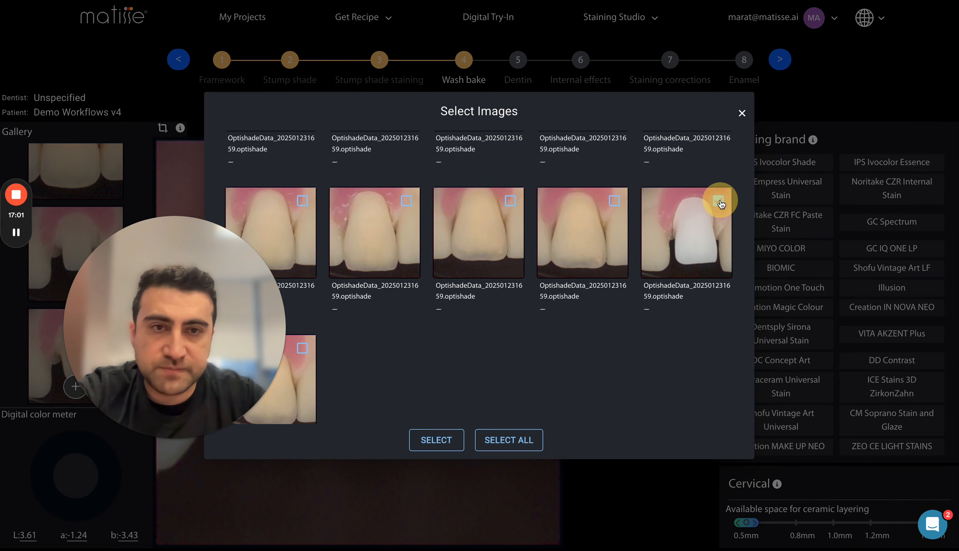
pyautogui.click(437, 440)
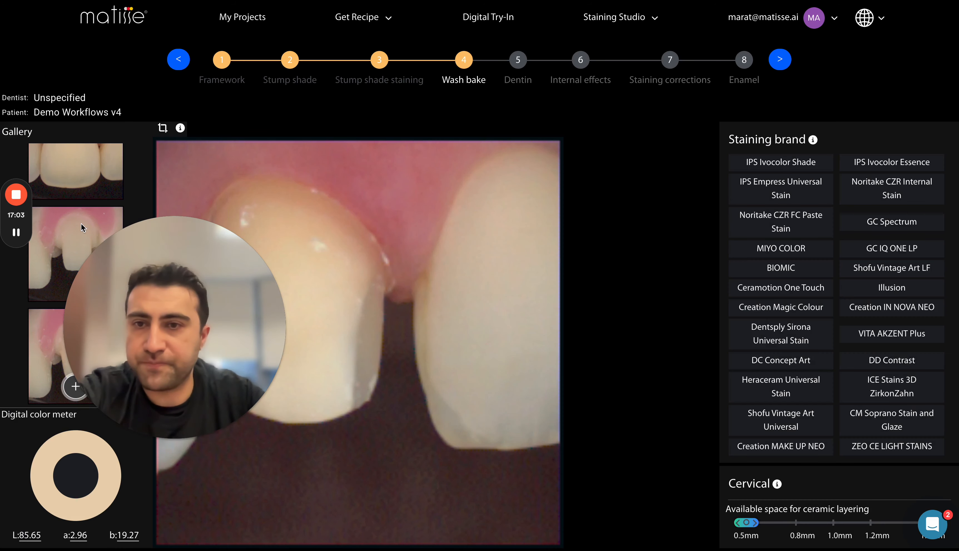
# - Display the newly added white framework photo on the canvas to inspect it
pyautogui.scroll(-3, 80, 291)
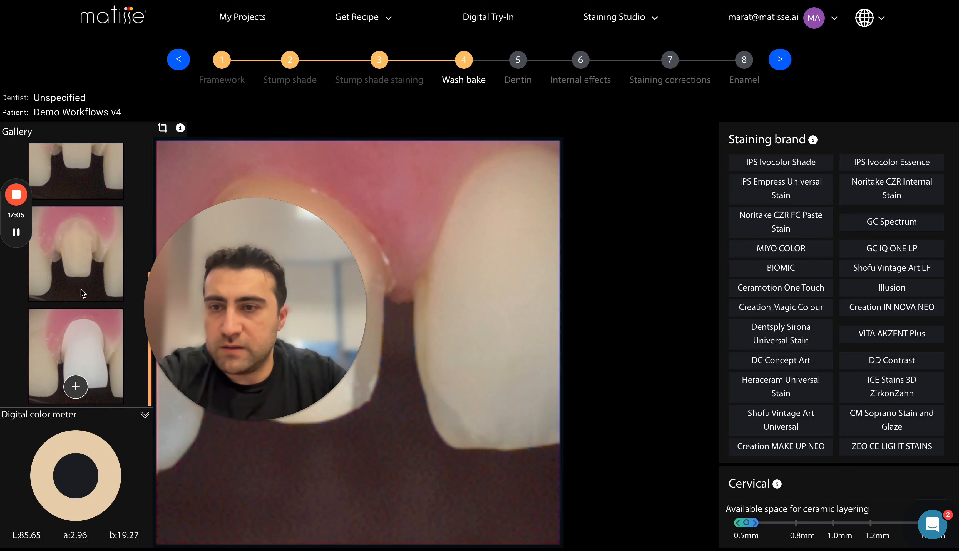
pyautogui.click(102, 355)
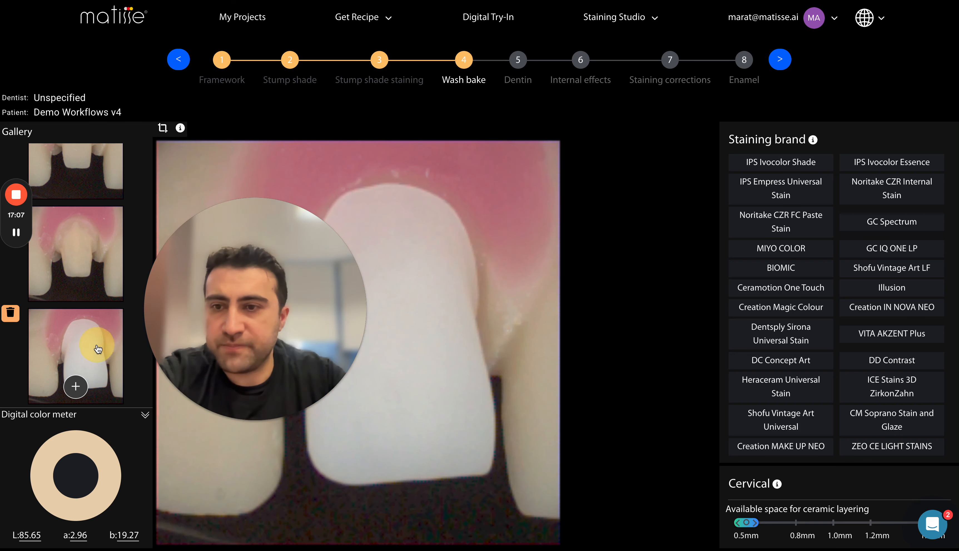
pyautogui.moveTo(430, 299); pyautogui.dragTo(492, 284)
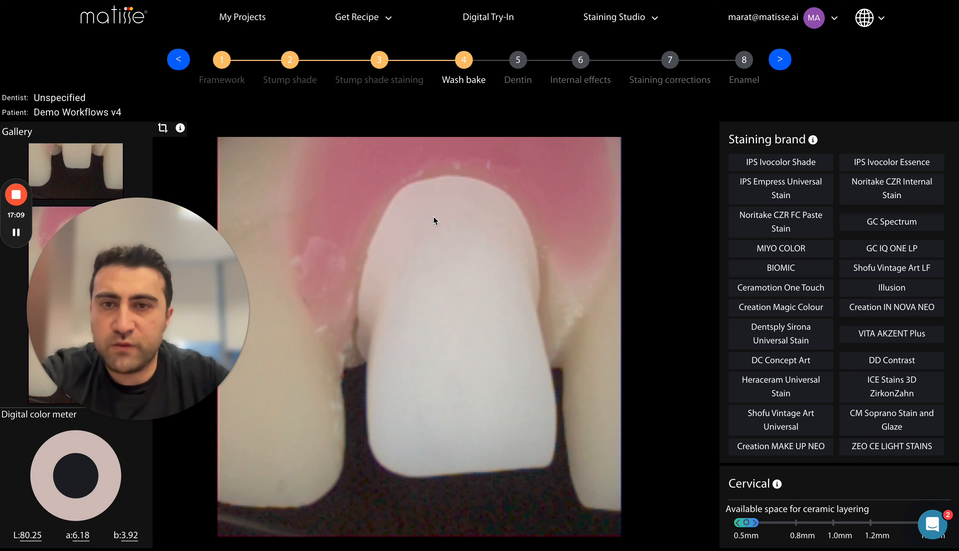
pyautogui.moveTo(136, 285); pyautogui.dragTo(304, 251)
# - Display the natural tooth photo on the canvas and choose GC IQ ONE LP as the staining brand
pyautogui.scroll(3, 101, 247)
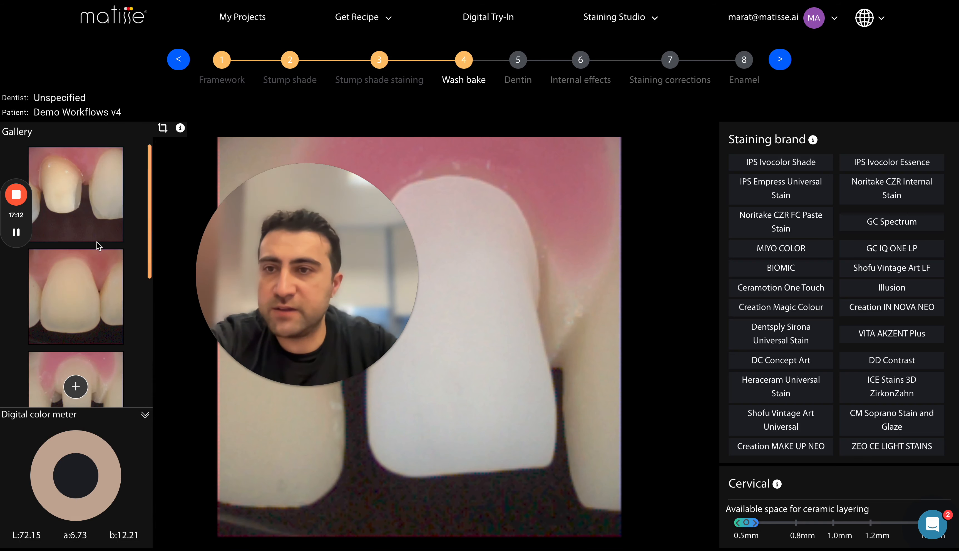
pyautogui.click(90, 294)
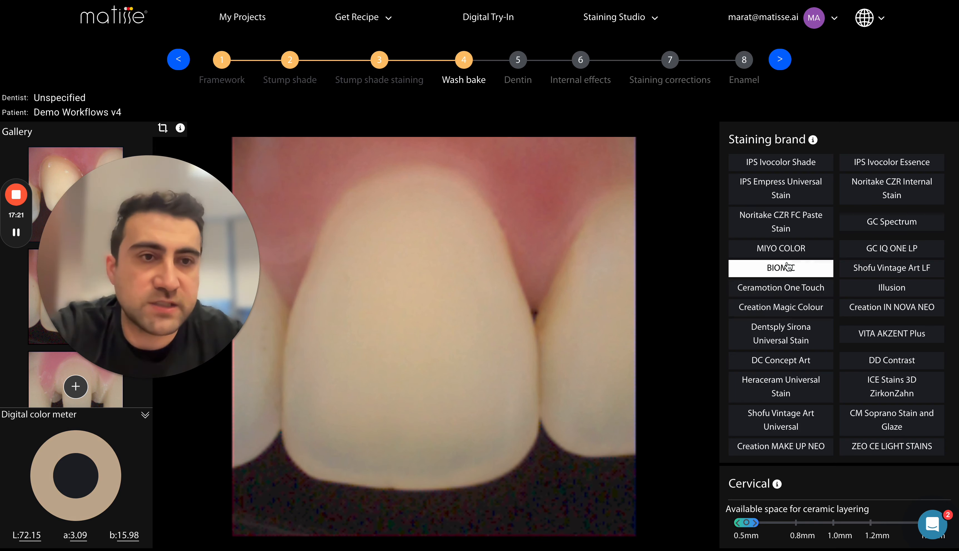
pyautogui.scroll(-1, 813, 267)
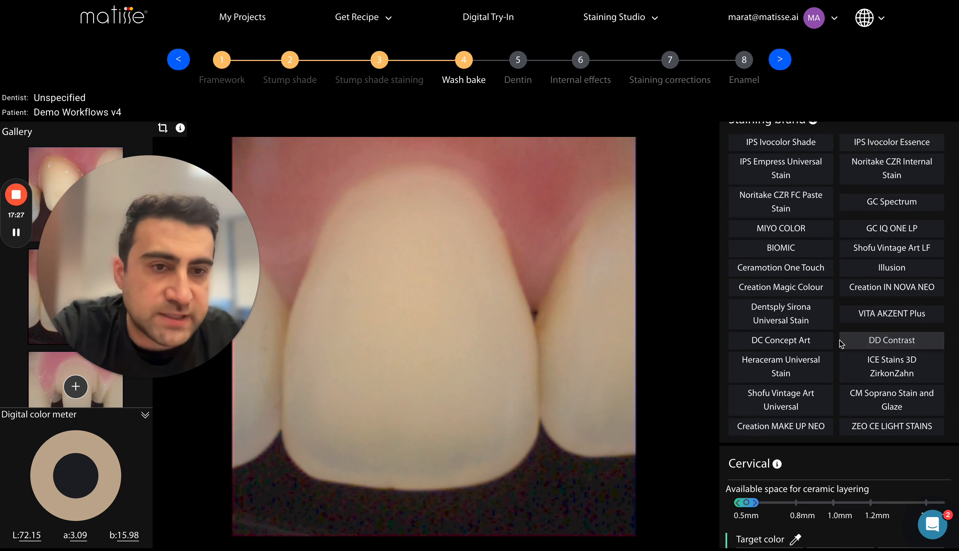
pyautogui.scroll(-1, 842, 343)
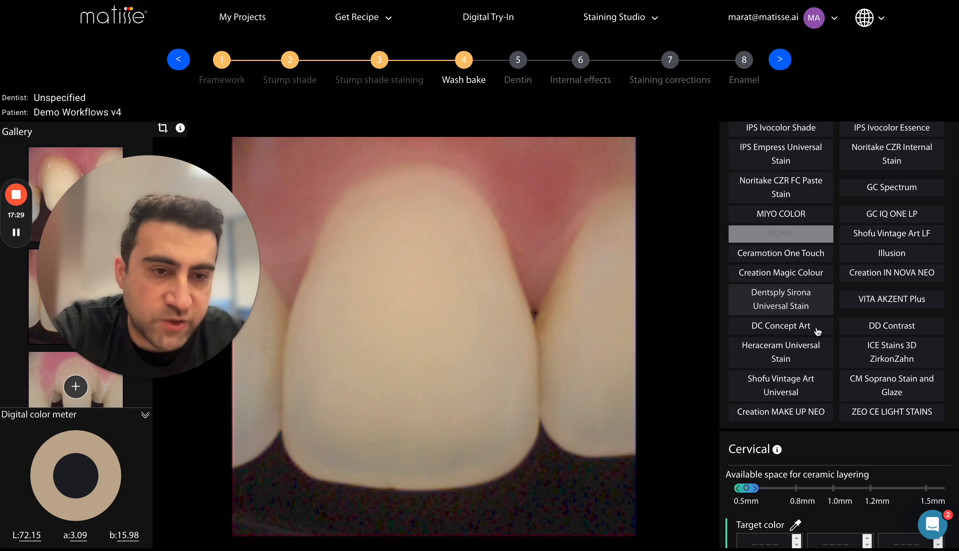
pyautogui.scroll(-1, 861, 342)
pyautogui.scroll(2, 834, 292)
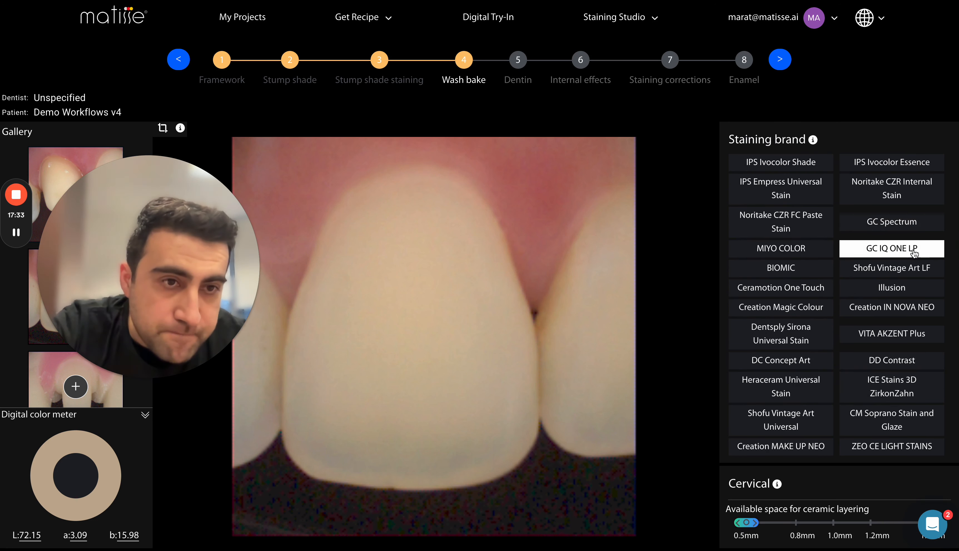
pyautogui.click(897, 251)
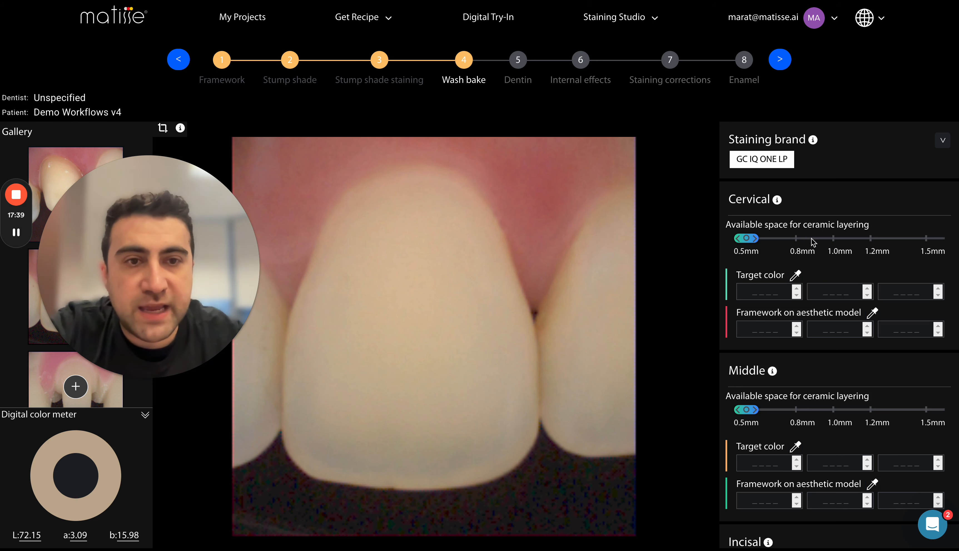
# - Set the Cervical available space to 0.8mm and sample its target color from the cervical area of the natural tooth, then resample it
pyautogui.moveTo(748, 240); pyautogui.dragTo(803, 241)
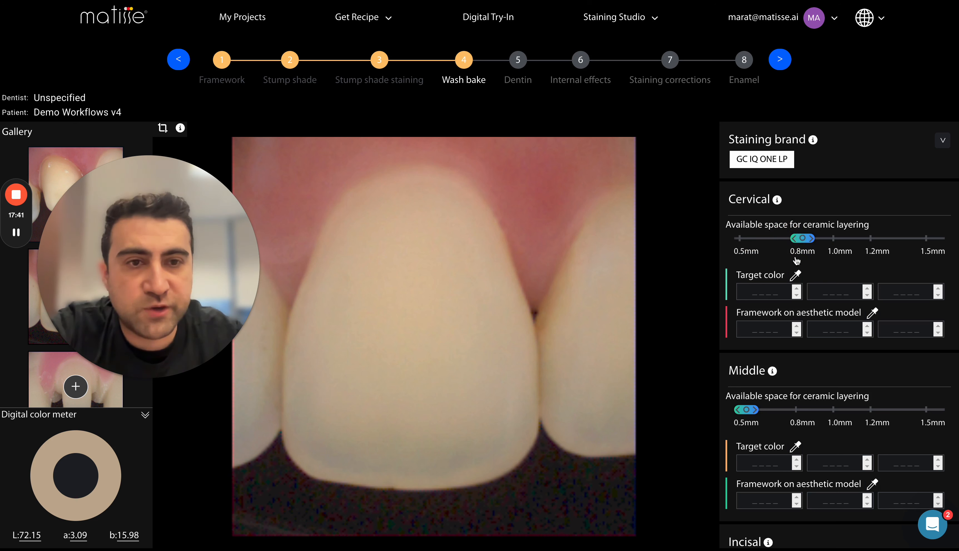
pyautogui.scroll(-1, 790, 297)
pyautogui.click(794, 266)
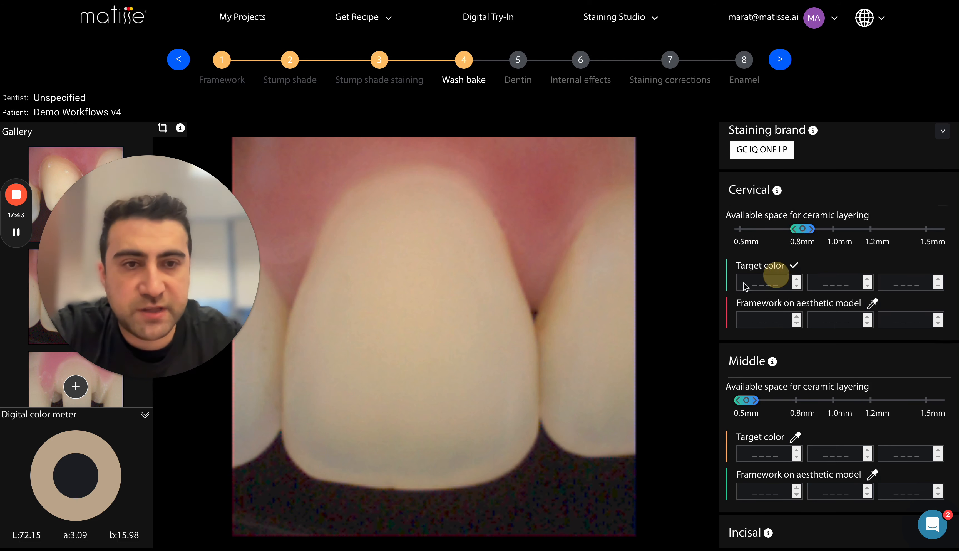
pyautogui.click(409, 253)
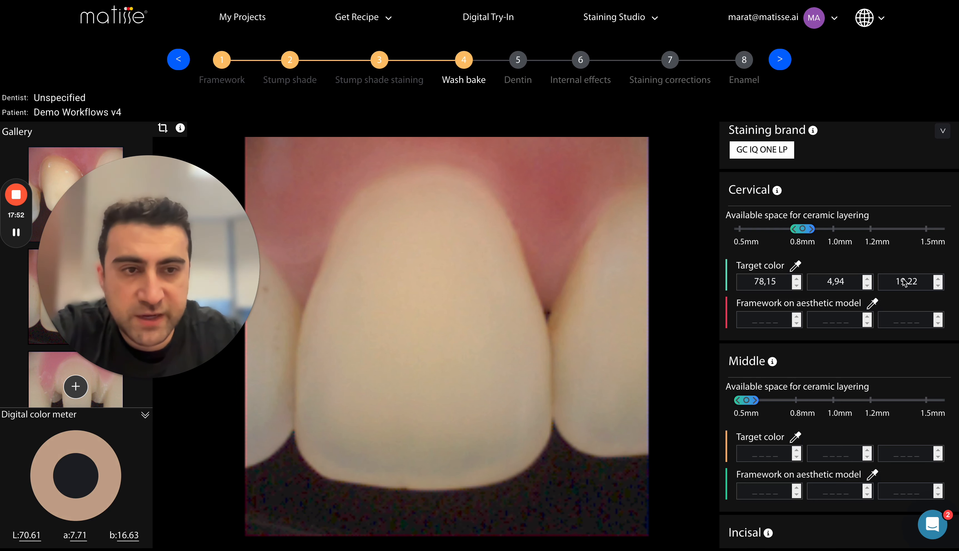
pyautogui.click(795, 270)
pyautogui.click(421, 242)
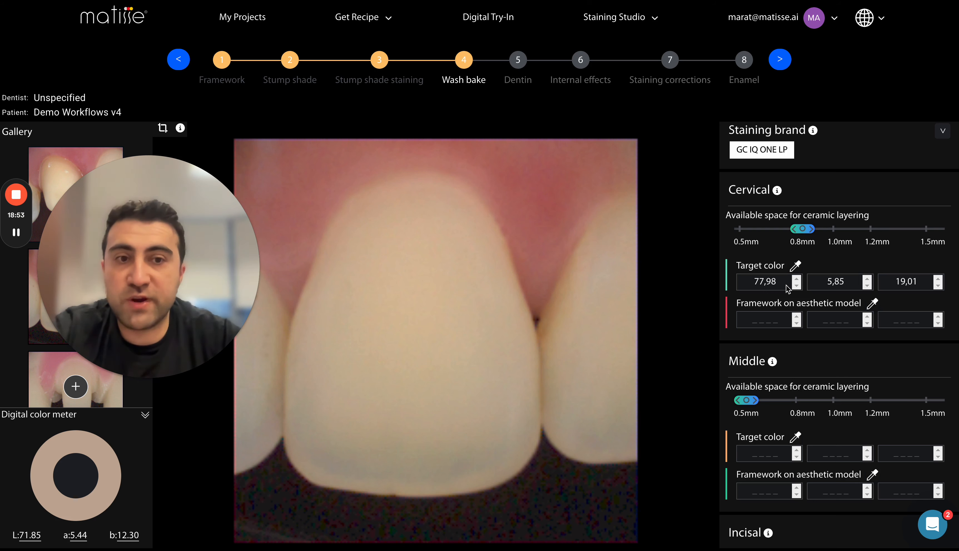
# - Switch the canvas to the white framework photo at the end of the gallery
pyautogui.moveTo(411, 257); pyautogui.dragTo(428, 258)
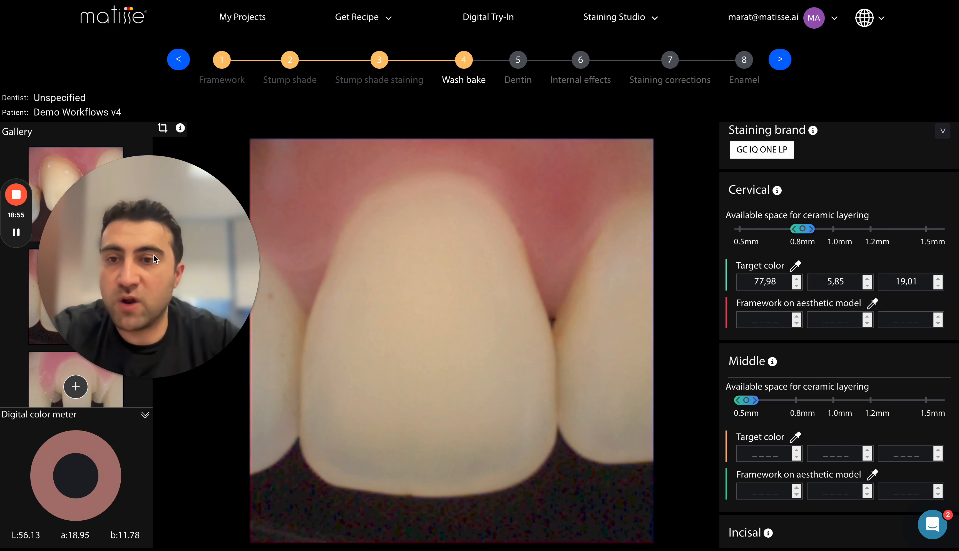
pyautogui.moveTo(154, 254); pyautogui.dragTo(218, 222)
pyautogui.scroll(-5, 62, 328)
pyautogui.scroll(-2, 64, 332)
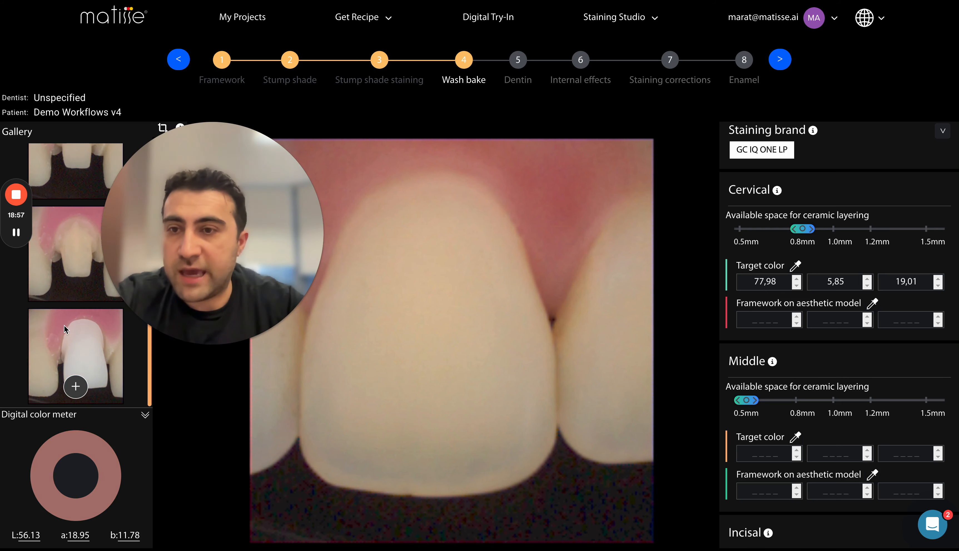
pyautogui.click(72, 337)
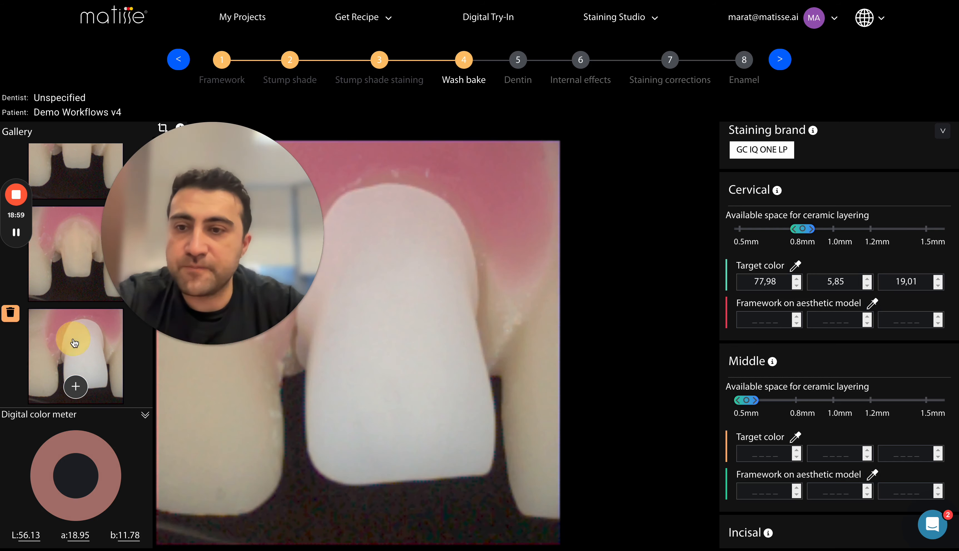
pyautogui.moveTo(479, 257); pyautogui.dragTo(557, 236)
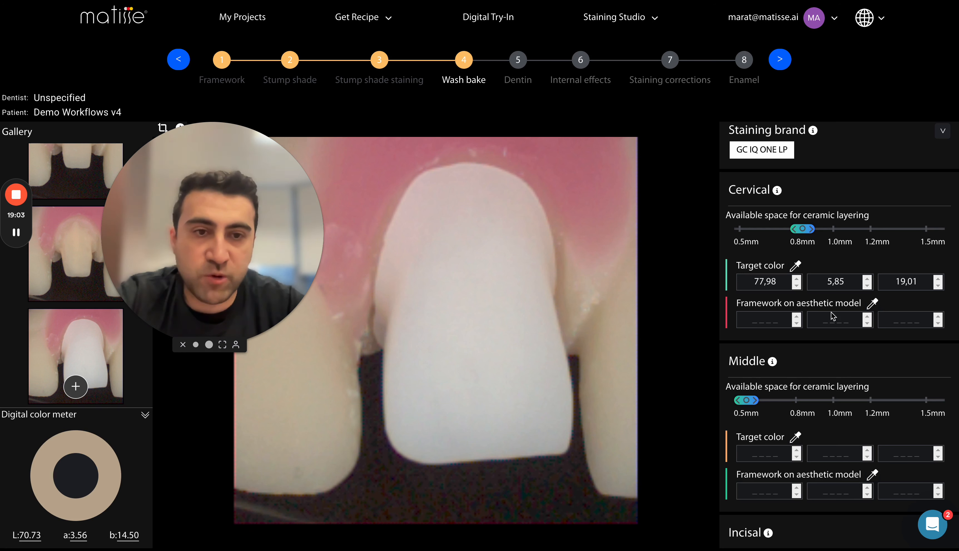
# - Sample the Cervical framework color on the white framework to generate the cervical GC IQ ONE LP recipe
pyautogui.moveTo(737, 303); pyautogui.dragTo(853, 302)
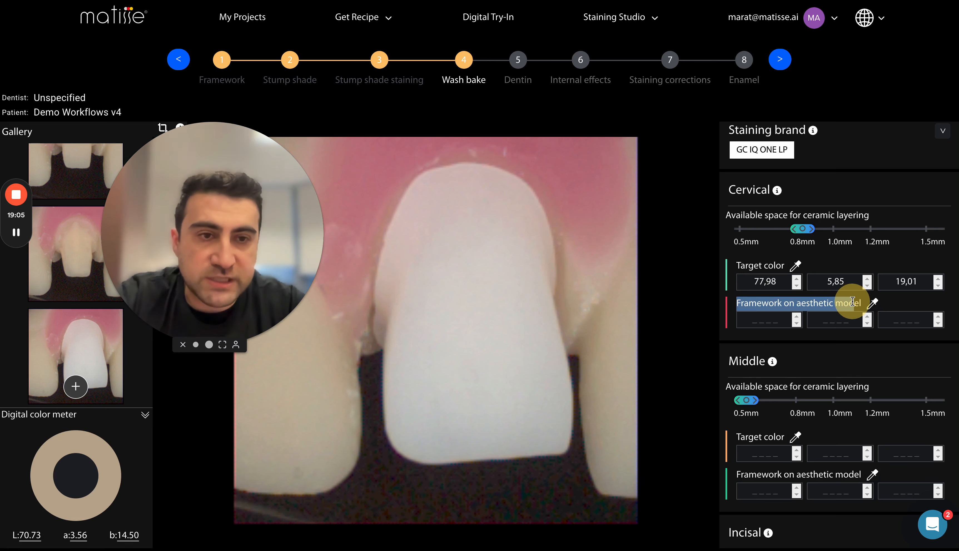
pyautogui.click(853, 303)
pyautogui.click(872, 303)
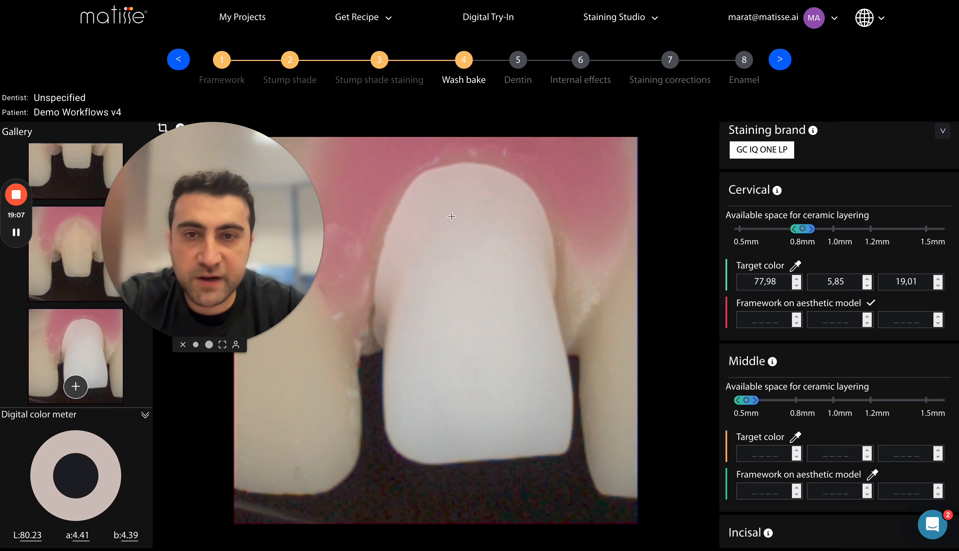
pyautogui.click(489, 394)
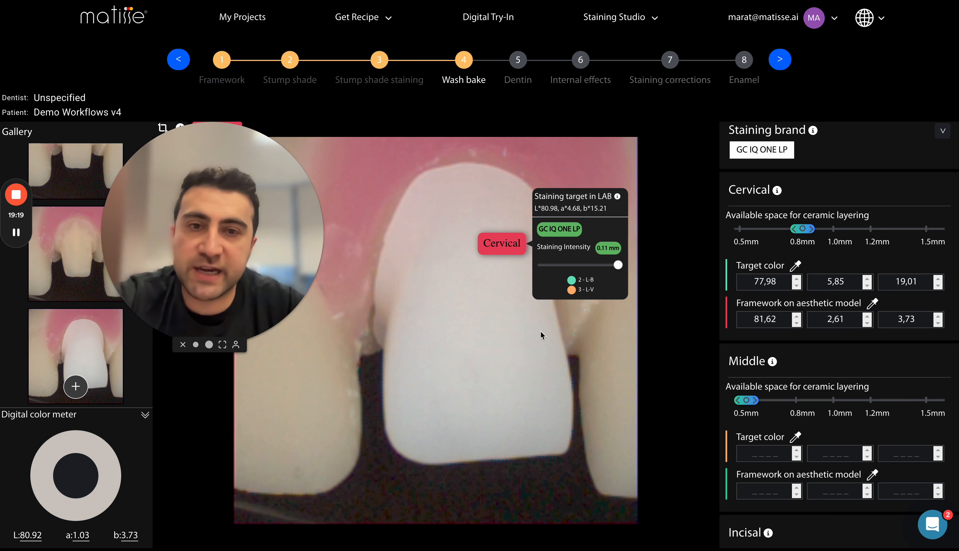
pyautogui.click(519, 339)
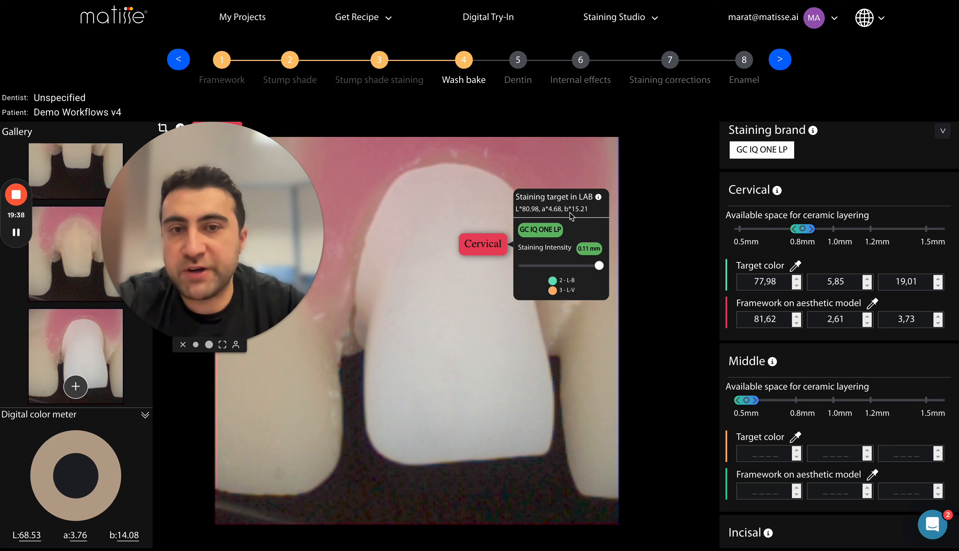
pyautogui.moveTo(519, 328); pyautogui.dragTo(515, 330)
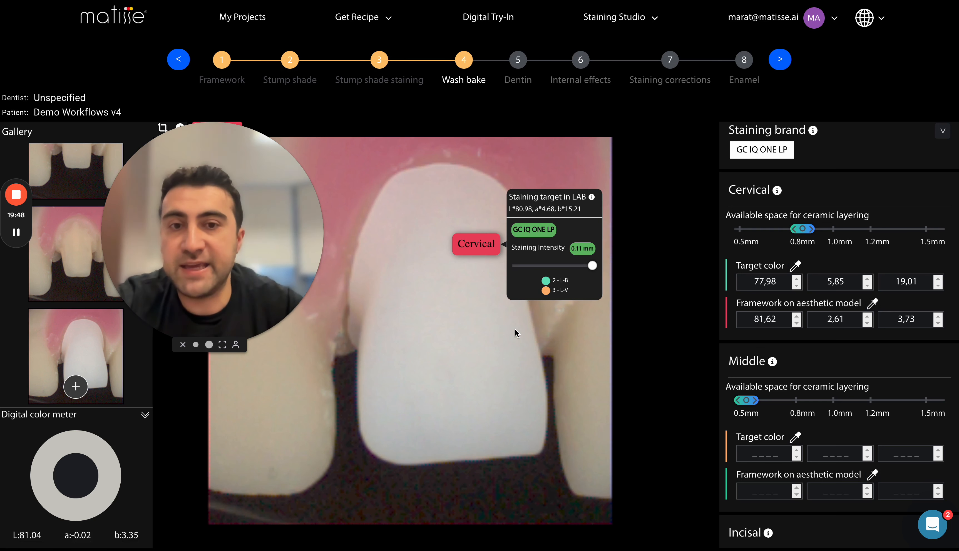
pyautogui.moveTo(515, 333); pyautogui.dragTo(515, 322)
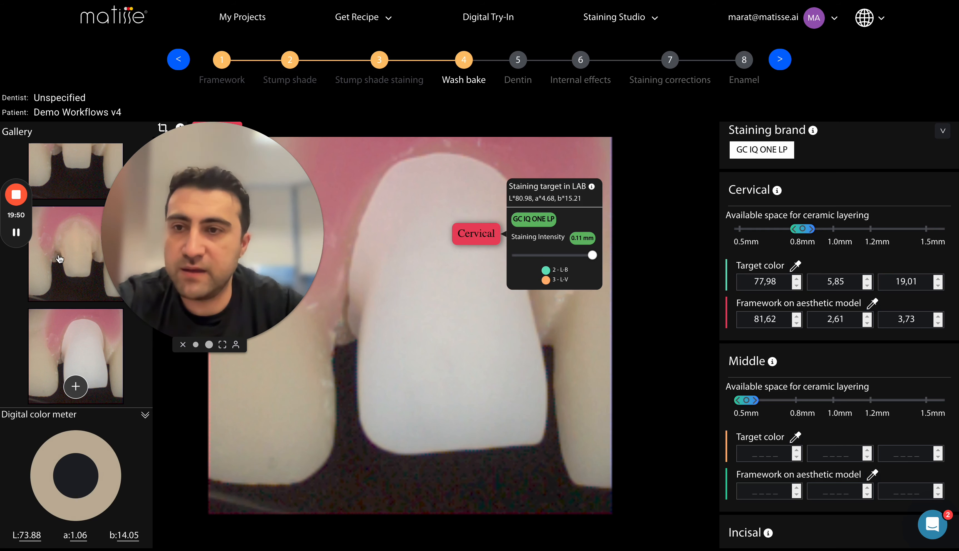
# - Bring the natural tooth photo back onto the canvas and set the Middle available space to 0.8mm
pyautogui.moveTo(60, 323)
pyautogui.scroll(6, 71, 283)
pyautogui.click(79, 281)
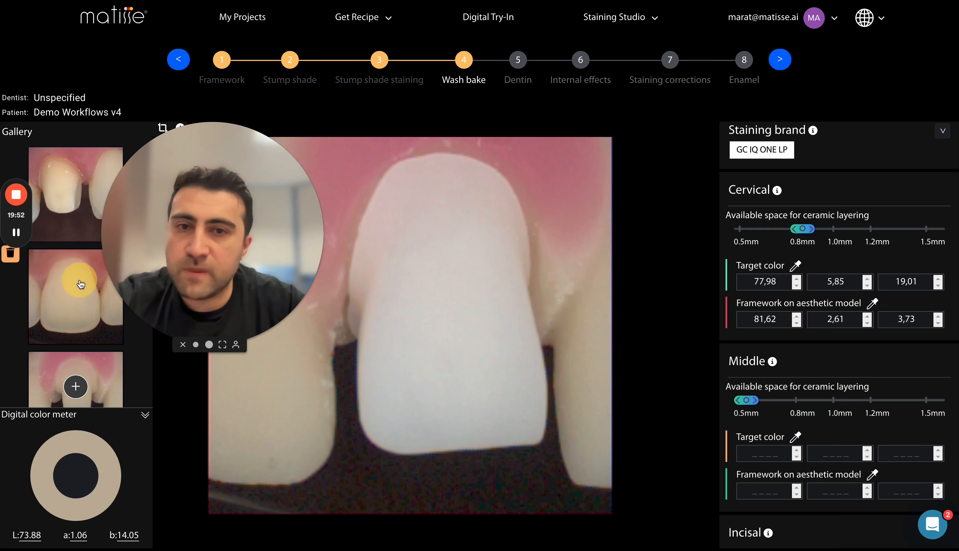
pyautogui.click(481, 328)
pyautogui.scroll(-3, 744, 316)
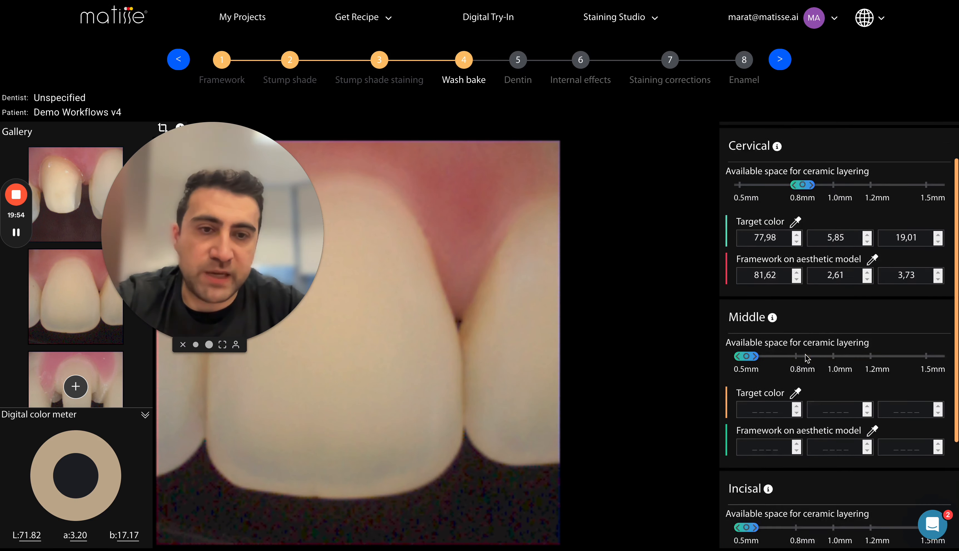
pyautogui.moveTo(744, 317); pyautogui.dragTo(803, 314)
pyautogui.click(596, 325)
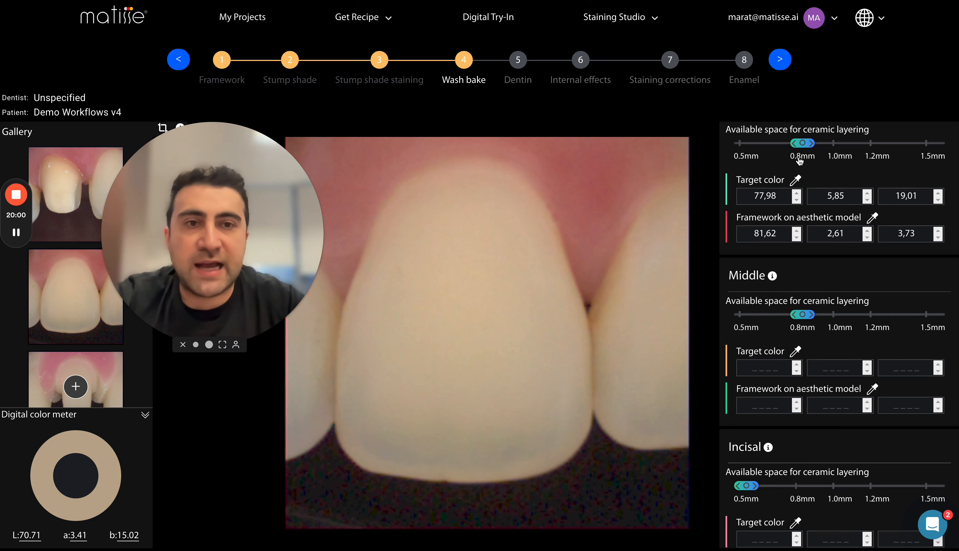
# - Sample the Middle target color from the central area of the natural tooth
pyautogui.scroll(3, 797, 160)
pyautogui.scroll(-1, 783, 182)
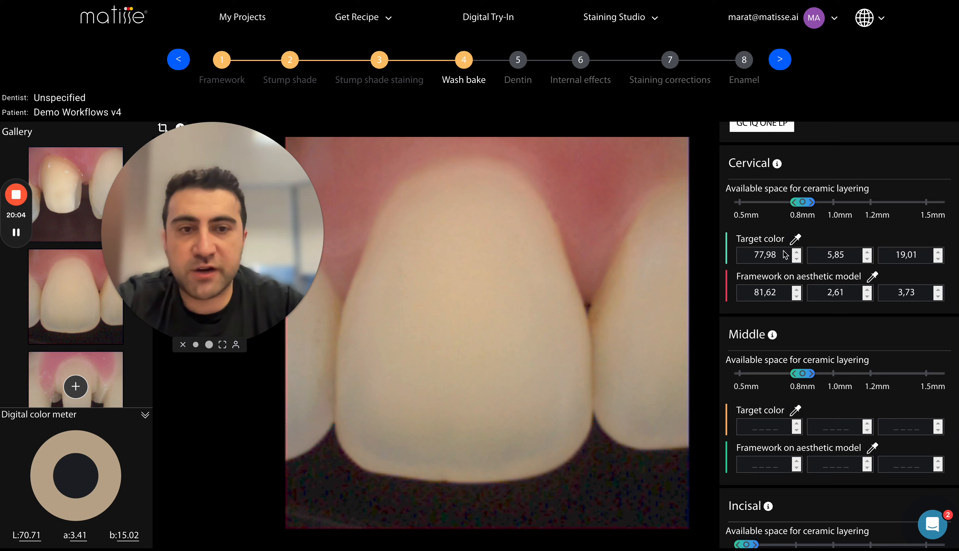
pyautogui.scroll(-1, 786, 254)
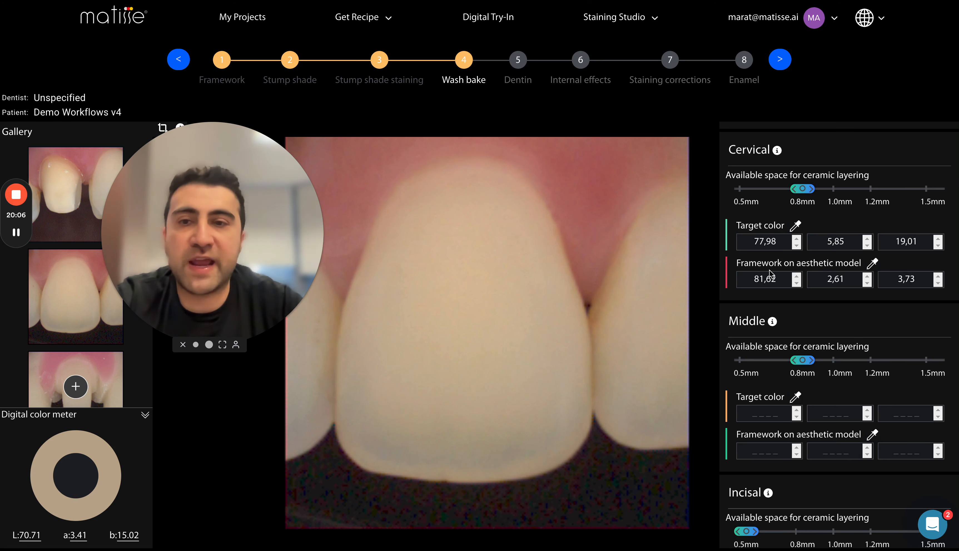
pyautogui.scroll(-1, 769, 275)
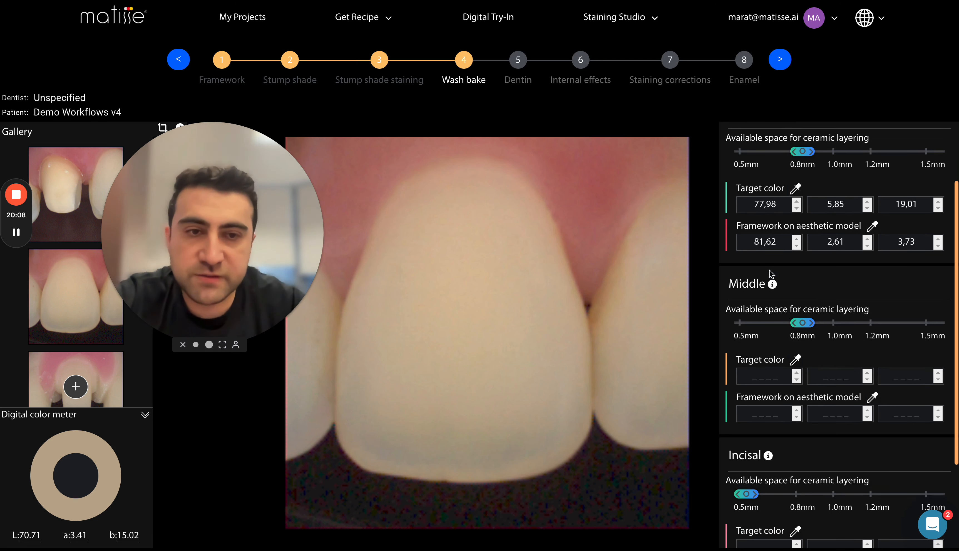
pyautogui.scroll(-1, 740, 280)
pyautogui.click(797, 343)
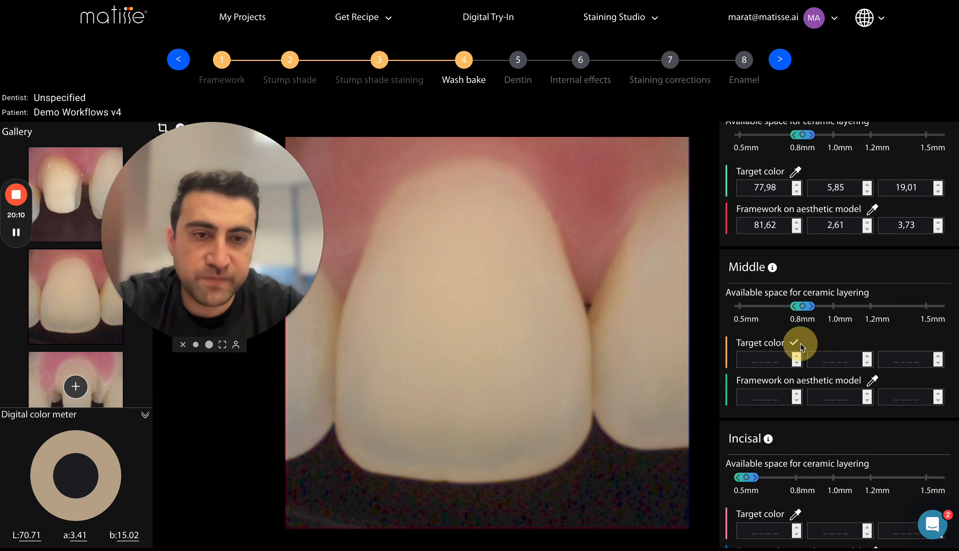
pyautogui.click(467, 284)
# - Set the Incisal available space to 0.8mm and sample its target color near the incisal edge of the natural tooth
pyautogui.scroll(-3, 800, 377)
pyautogui.click(796, 371)
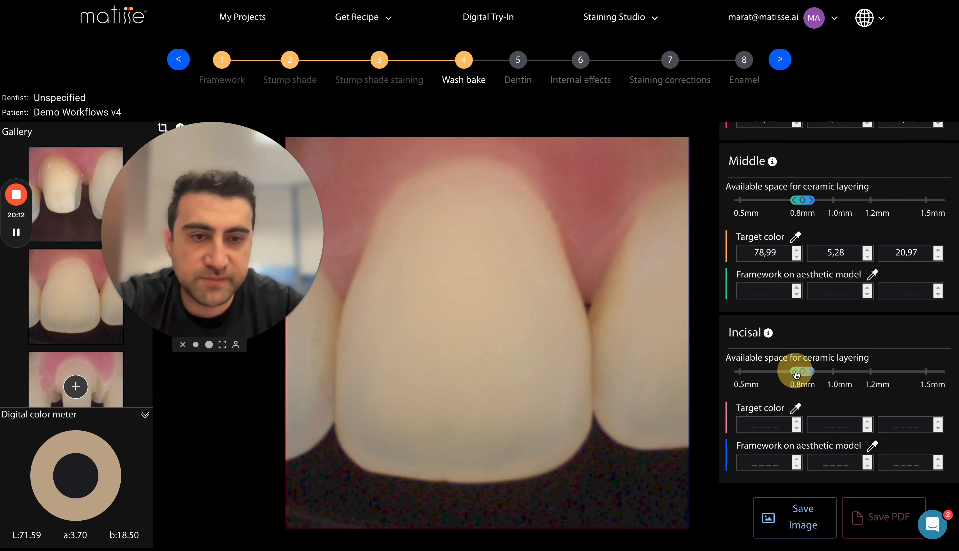
pyautogui.click(796, 408)
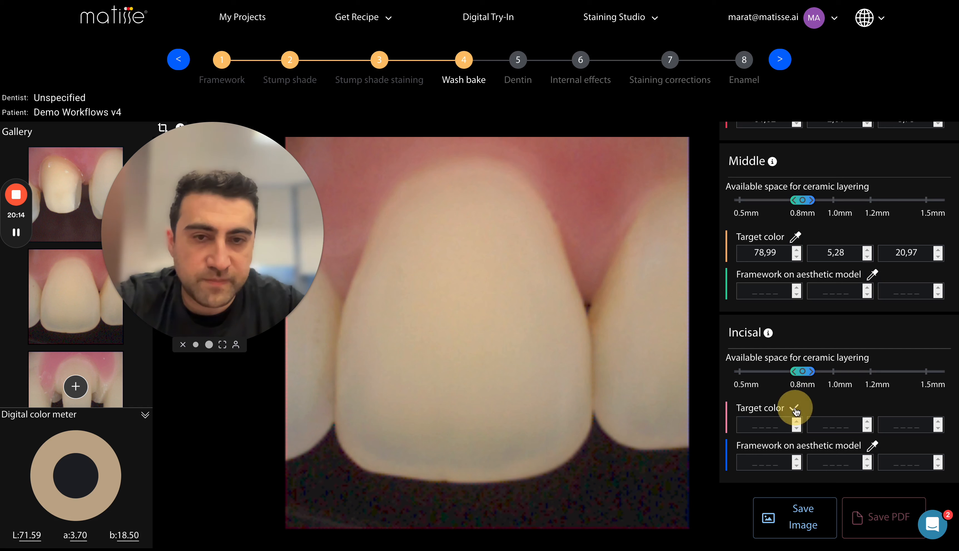
pyautogui.click(456, 384)
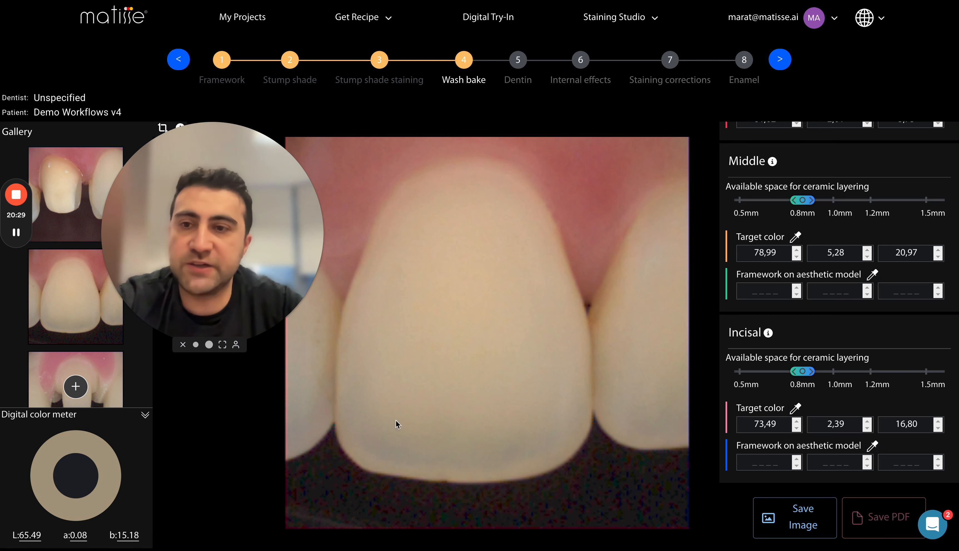
# - Switch the canvas back to the white framework photo at the end of the gallery
pyautogui.scroll(-5, 92, 342)
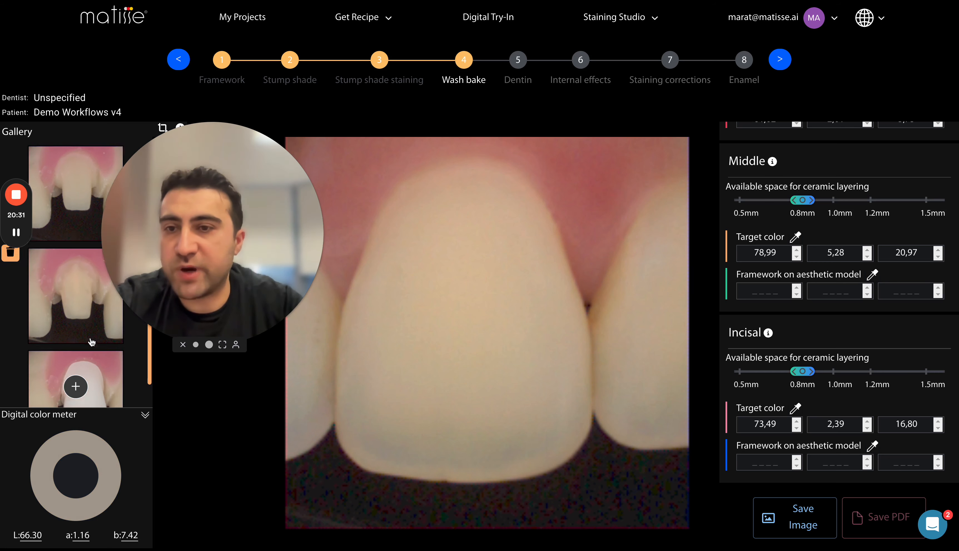
pyautogui.scroll(-2, 92, 342)
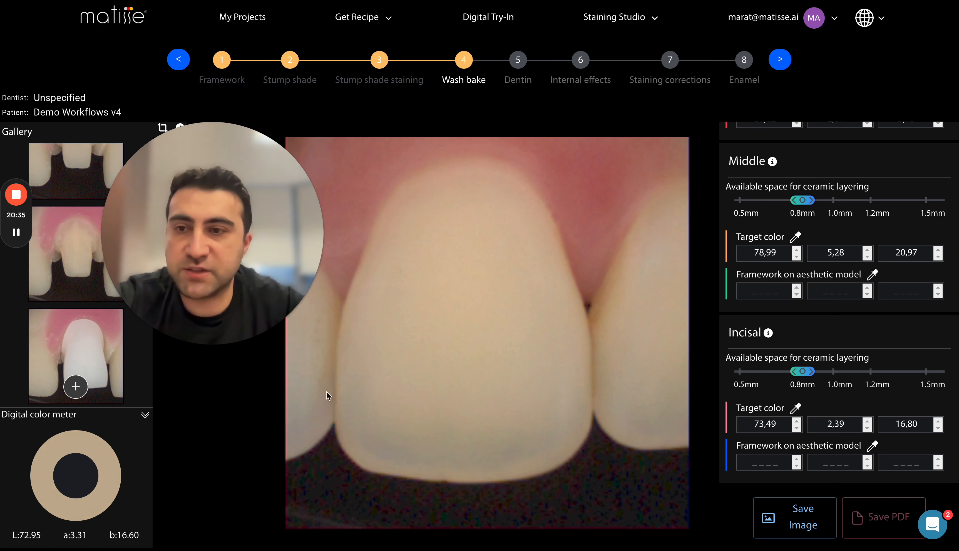
pyautogui.click(89, 340)
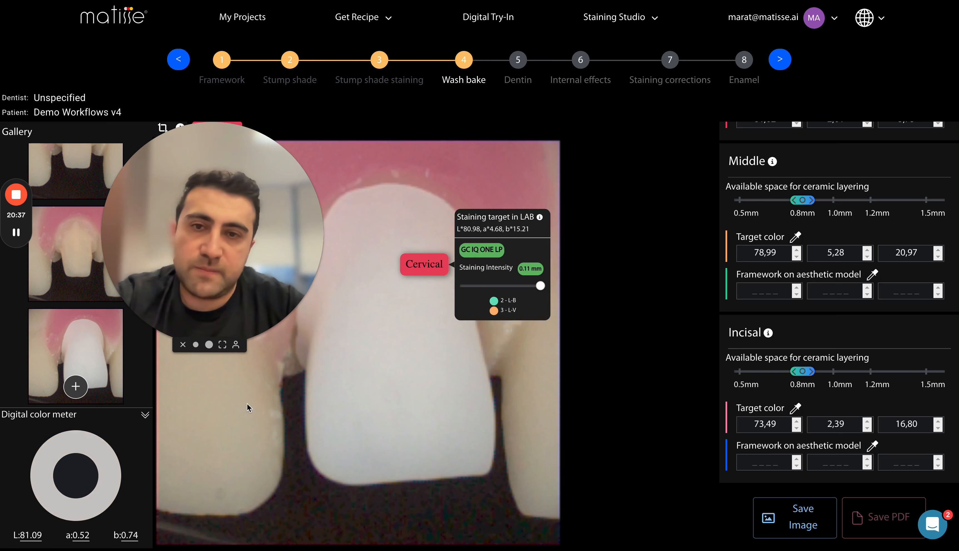
# - Sample the Middle framework color at the center of the white framework to generate the middle GC IQ ONE LP recipe
pyautogui.scroll(4, 735, 286)
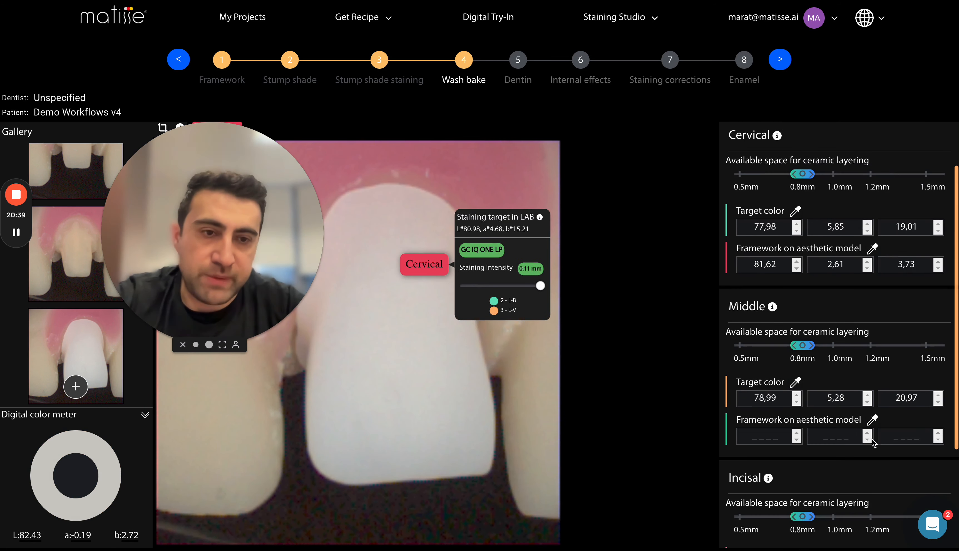
pyautogui.click(873, 419)
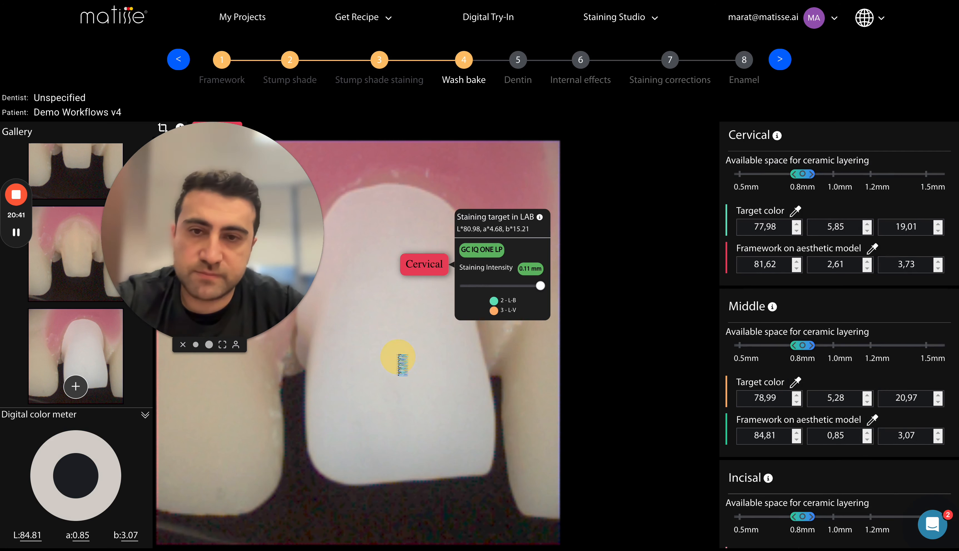
pyautogui.click(399, 359)
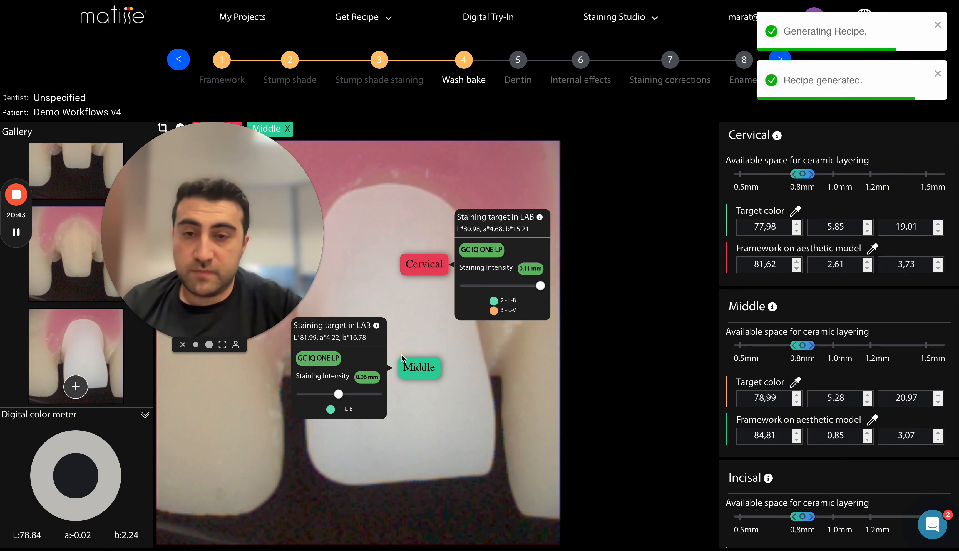
pyautogui.moveTo(398, 358); pyautogui.dragTo(399, 341)
pyautogui.click(531, 380)
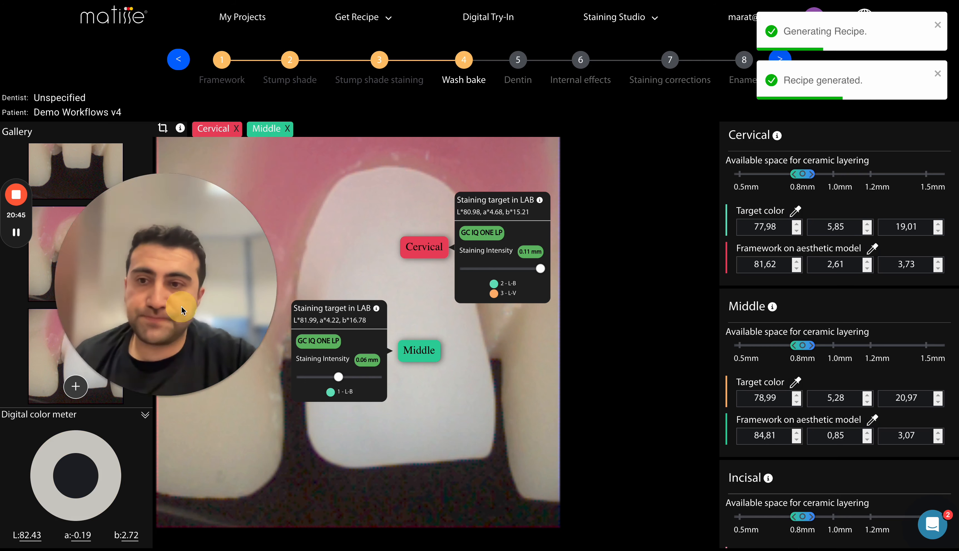
# - Sample the Incisal framework color near the white framework's incisal edge to generate the incisal GC IQ ONE LP recipe
pyautogui.scroll(-4, 856, 438)
pyautogui.click(871, 446)
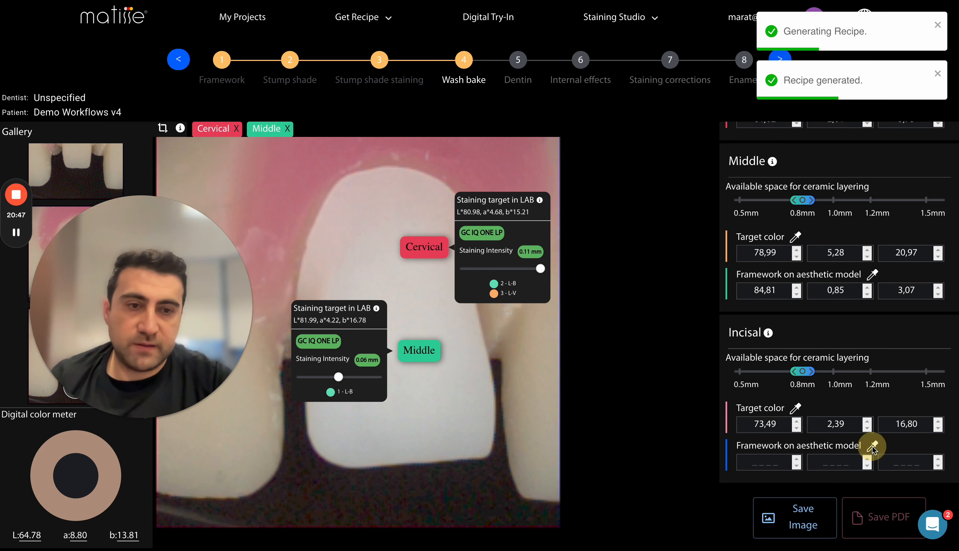
pyautogui.click(412, 423)
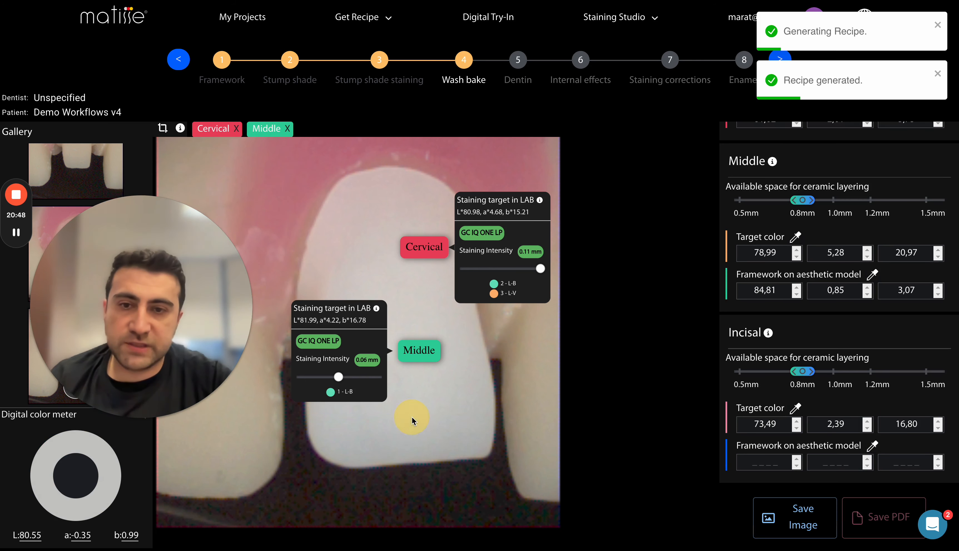
pyautogui.click(872, 445)
pyautogui.click(428, 431)
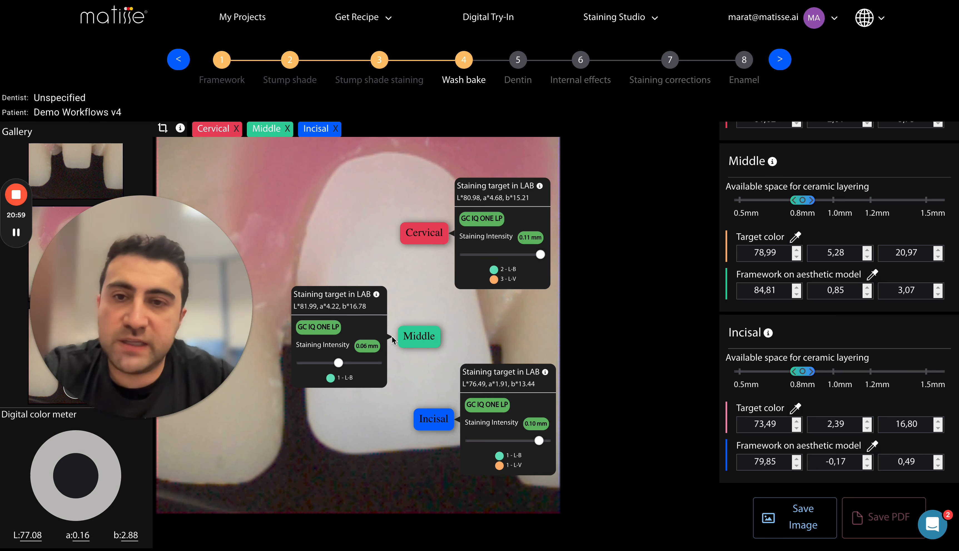
# - Advance the workflow to the Dentin step, dismiss its instructions, and put the natural tooth photo on the canvas
pyautogui.moveTo(424, 307); pyautogui.dragTo(439, 309)
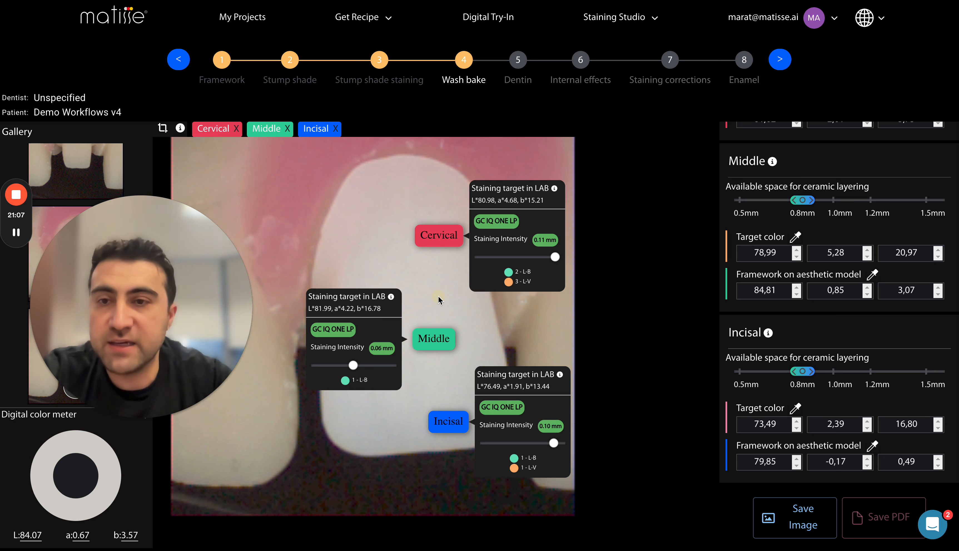
pyautogui.moveTo(439, 295); pyautogui.dragTo(459, 294)
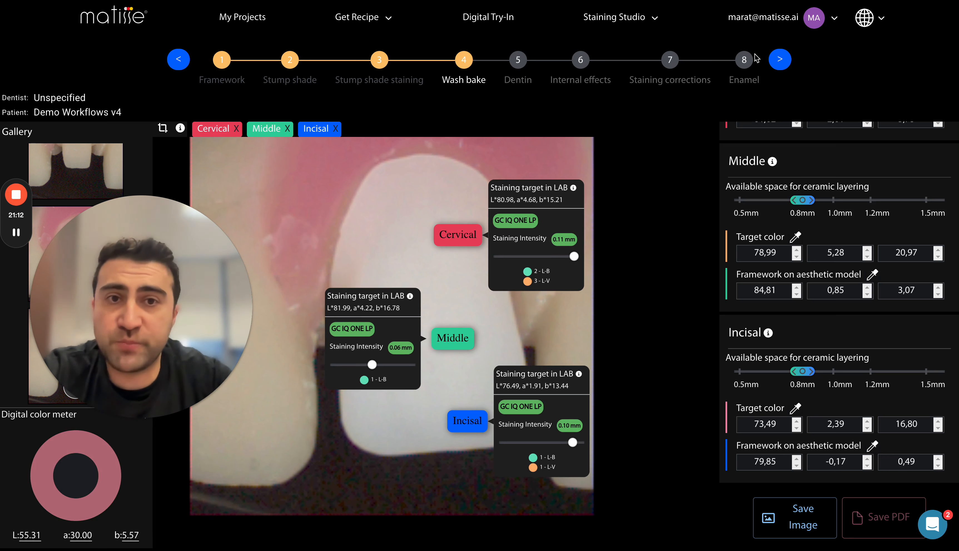
pyautogui.click(781, 59)
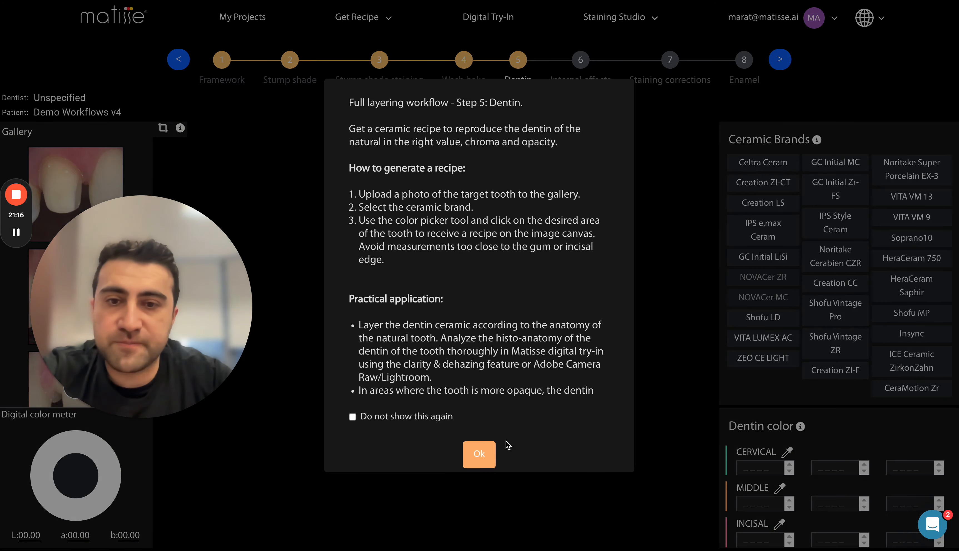
pyautogui.click(480, 453)
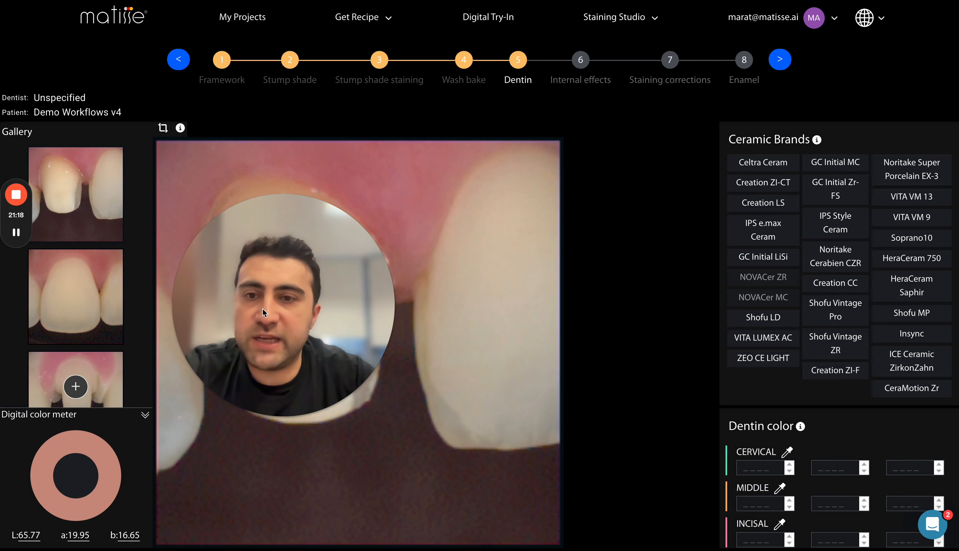
pyautogui.click(70, 292)
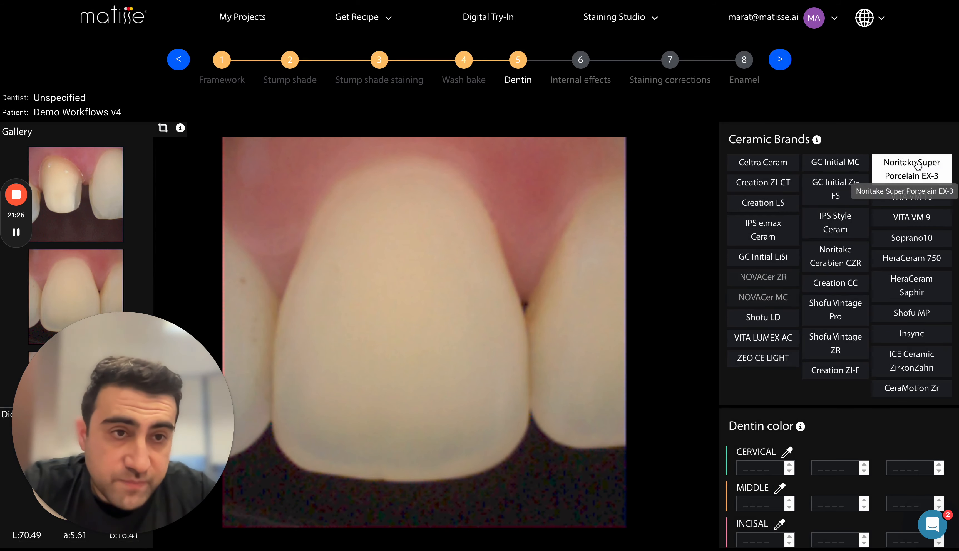
# - Choose the GC Initial LiSi ceramic brand and sample the Cervical dentin color from the upper part of the natural tooth
pyautogui.click(840, 227)
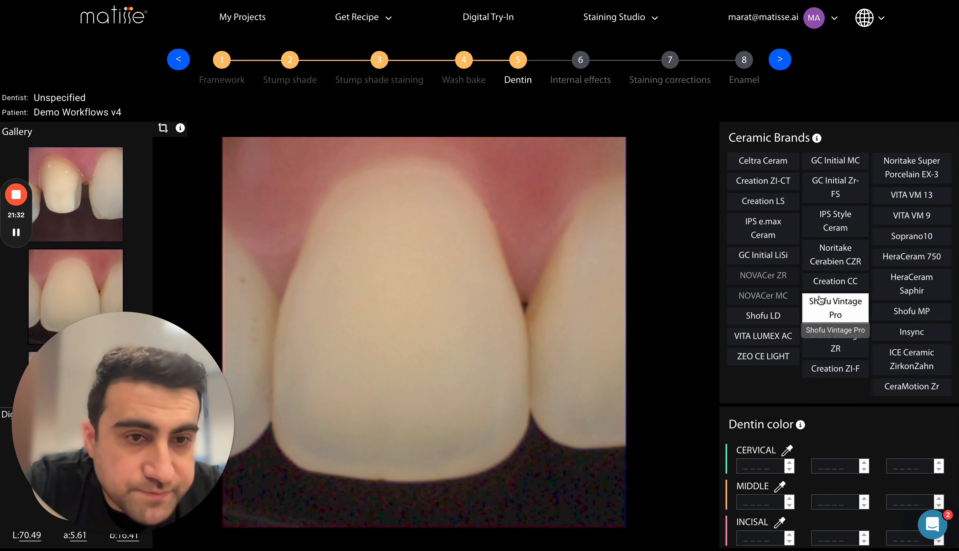
pyautogui.click(764, 254)
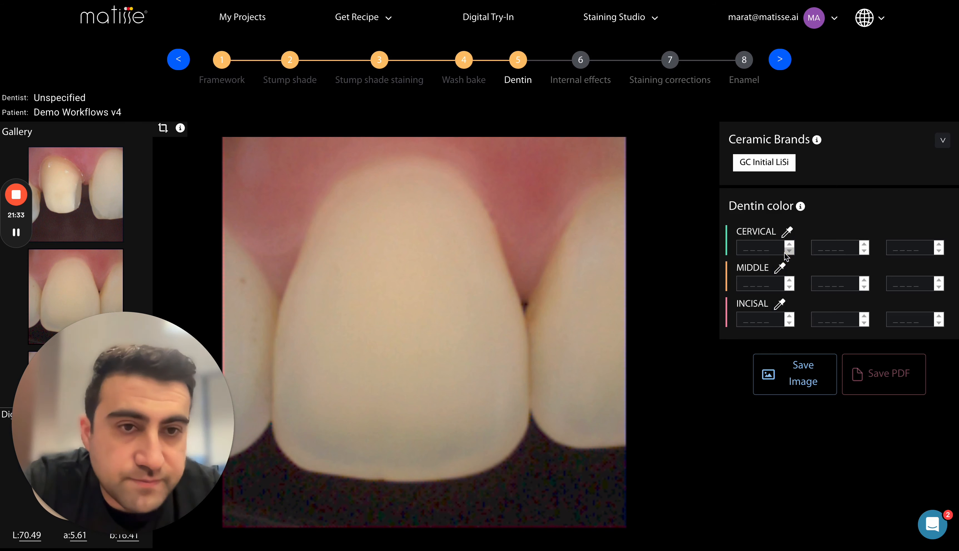
pyautogui.click(787, 232)
pyautogui.click(401, 234)
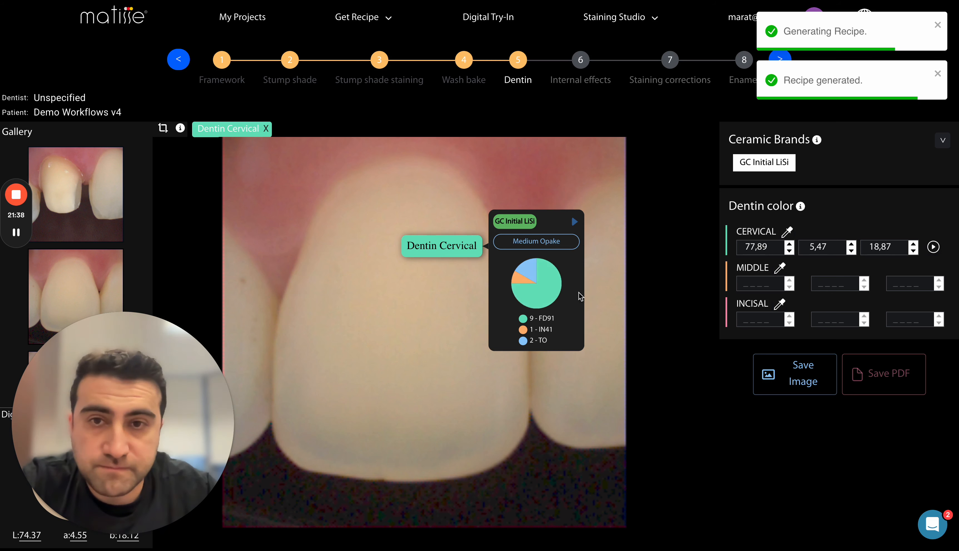
# - Sample the Middle and Incisal dentin colors from the matching areas of the natural tooth to generate their recipes
pyautogui.click(780, 268)
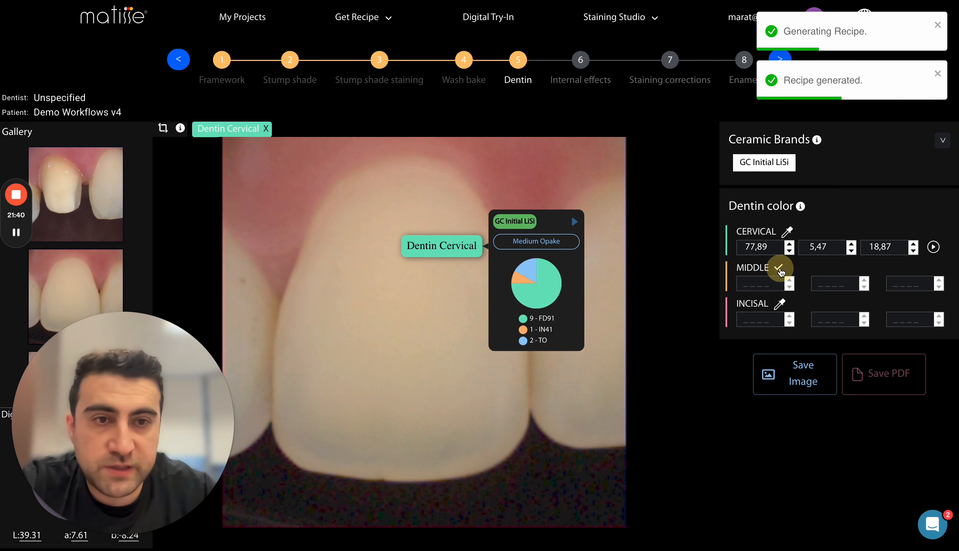
pyautogui.click(398, 304)
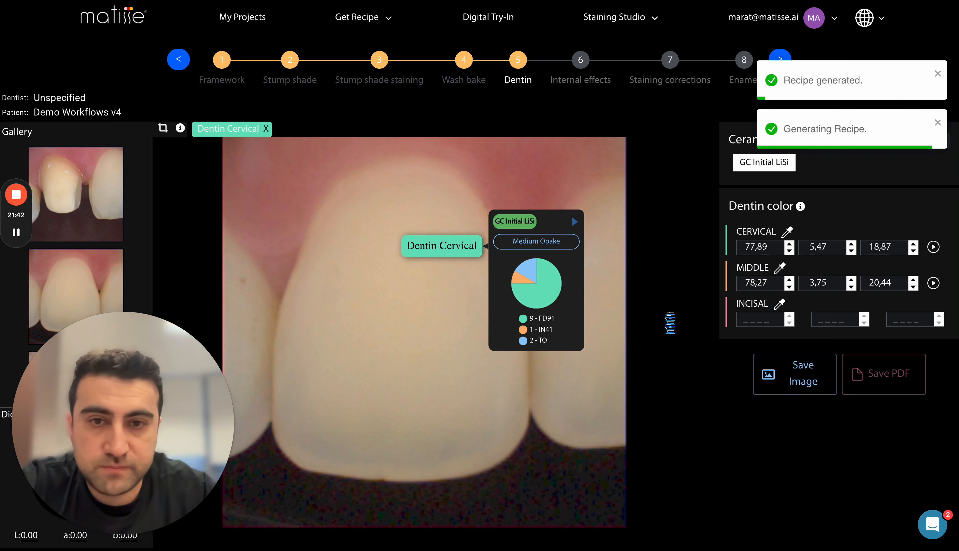
pyautogui.click(780, 303)
pyautogui.click(416, 399)
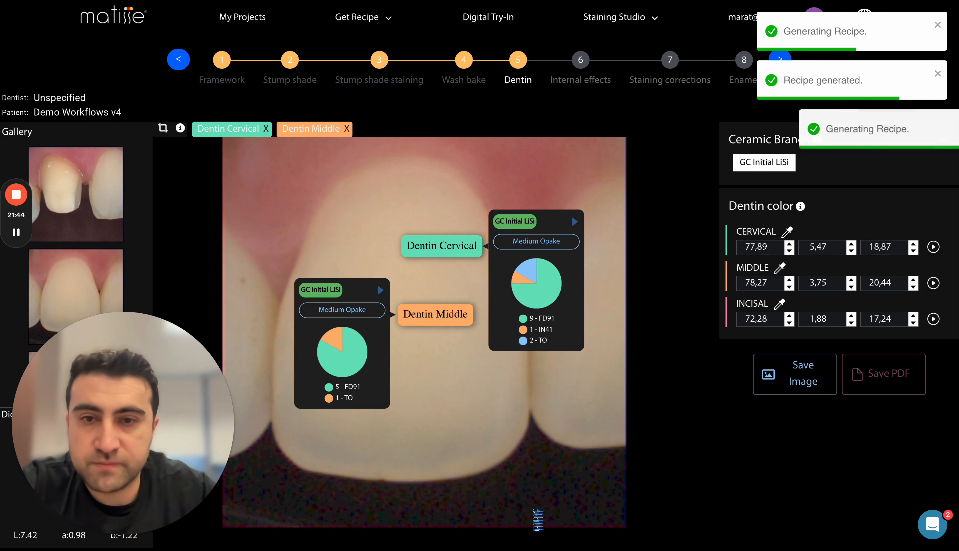
# - Review the three dentin recipes and switch the Dentin Cervical card to its next alternative recipe
pyautogui.moveTo(439, 446)
pyautogui.mouseDown()
pyautogui.moveTo(432, 422)
pyautogui.moveTo(442, 434)
pyautogui.mouseUp()
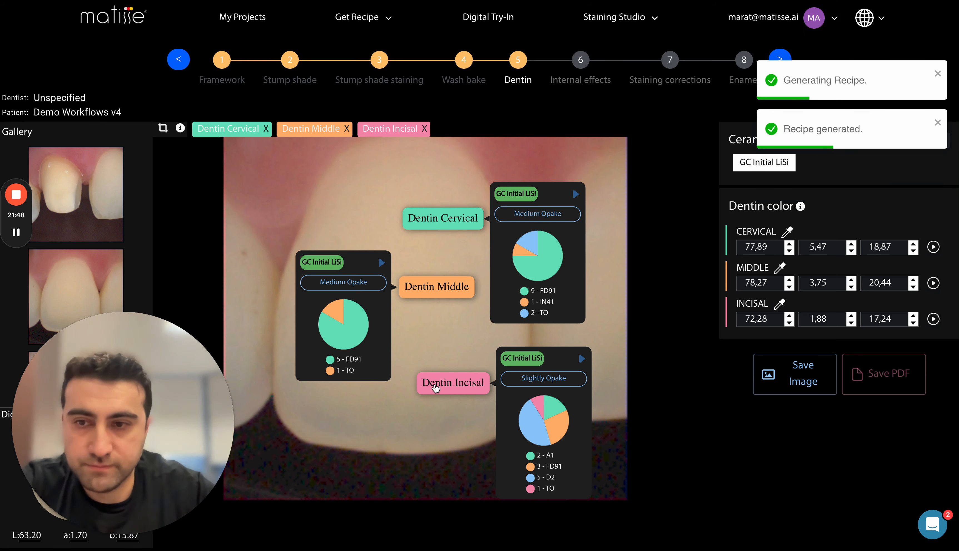
pyautogui.moveTo(433, 335); pyautogui.dragTo(439, 336)
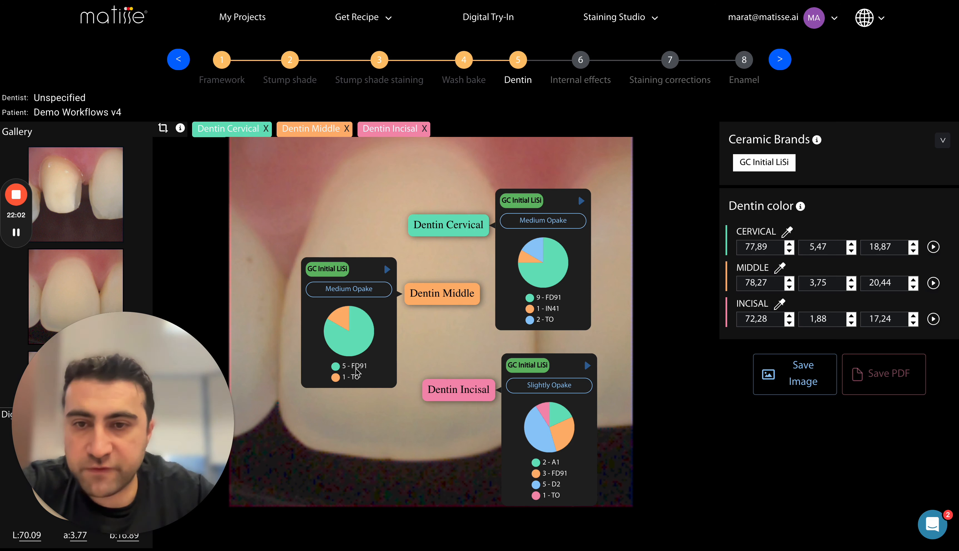
pyautogui.moveTo(375, 402); pyautogui.dragTo(367, 389)
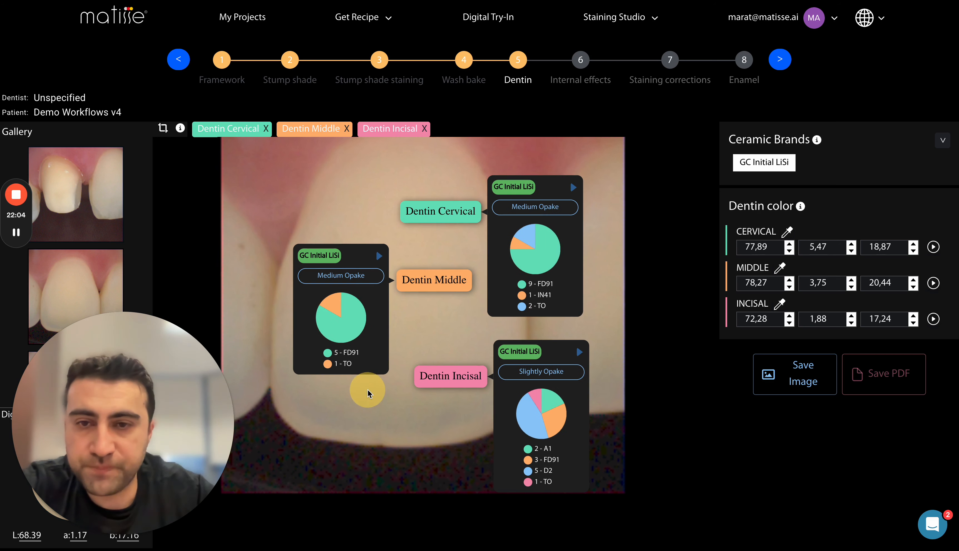
pyautogui.moveTo(606, 377); pyautogui.dragTo(589, 349)
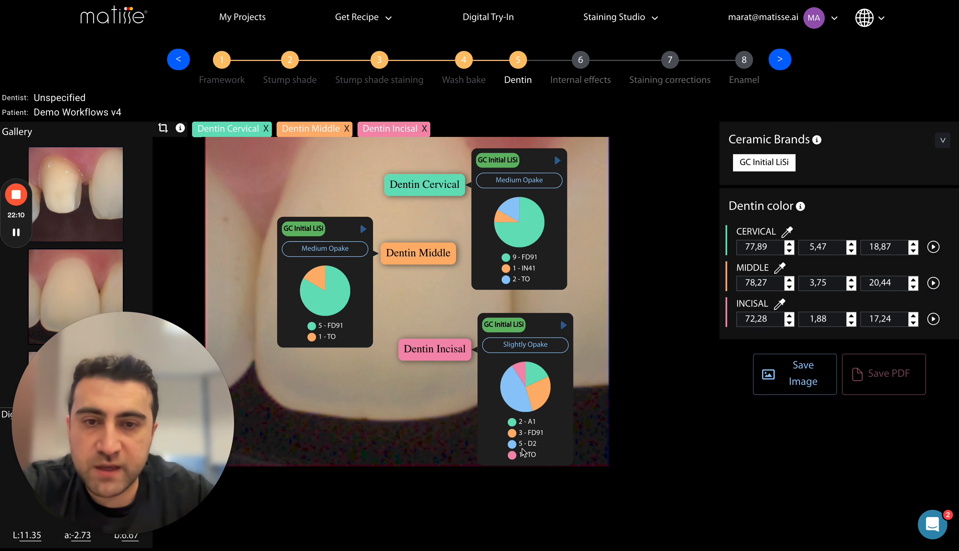
pyautogui.moveTo(590, 360); pyautogui.dragTo(596, 407)
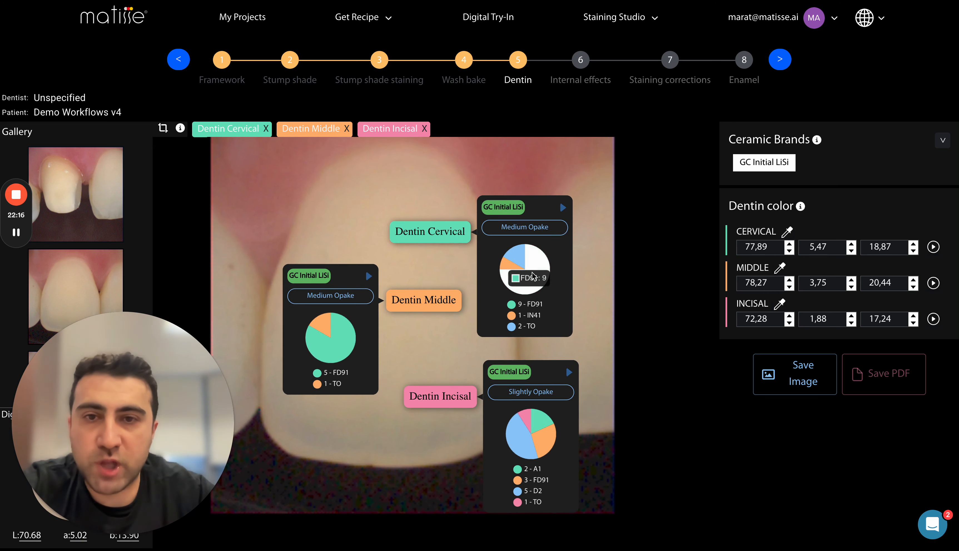
pyautogui.moveTo(451, 265); pyautogui.dragTo(493, 257)
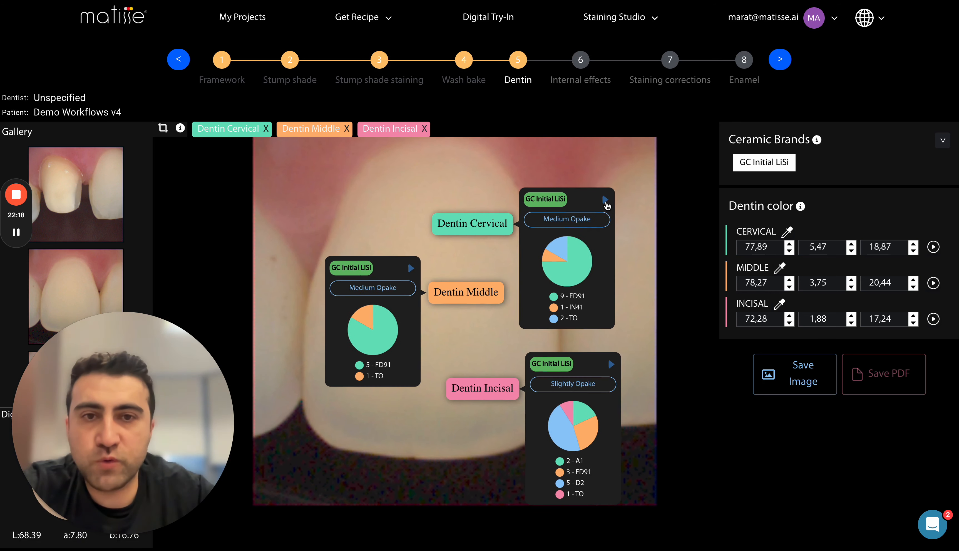
pyautogui.click(606, 199)
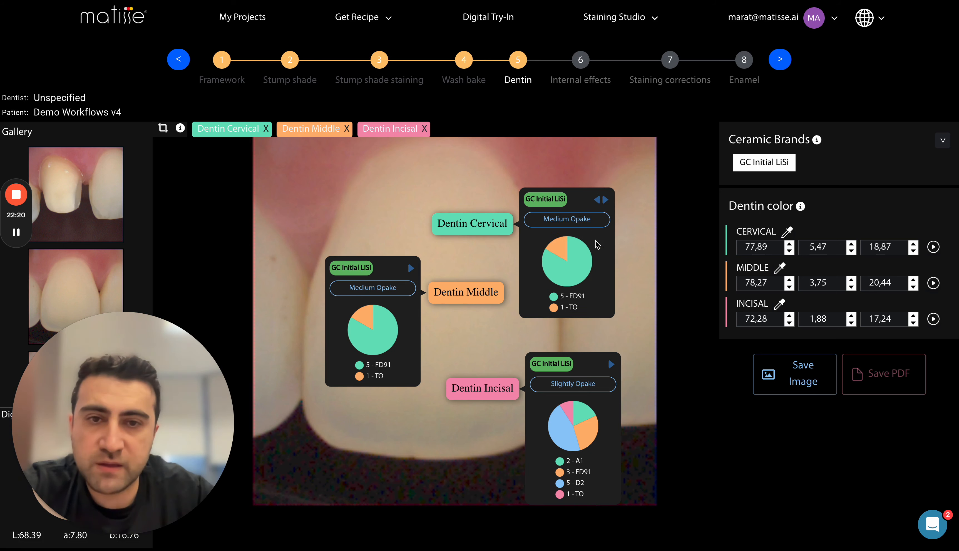
# - Set both the Dentin Cervical and Dentin Middle cards to the Medium Opake recipe of 9 FD91, 1 IN41 and 2 TO
pyautogui.click(594, 198)
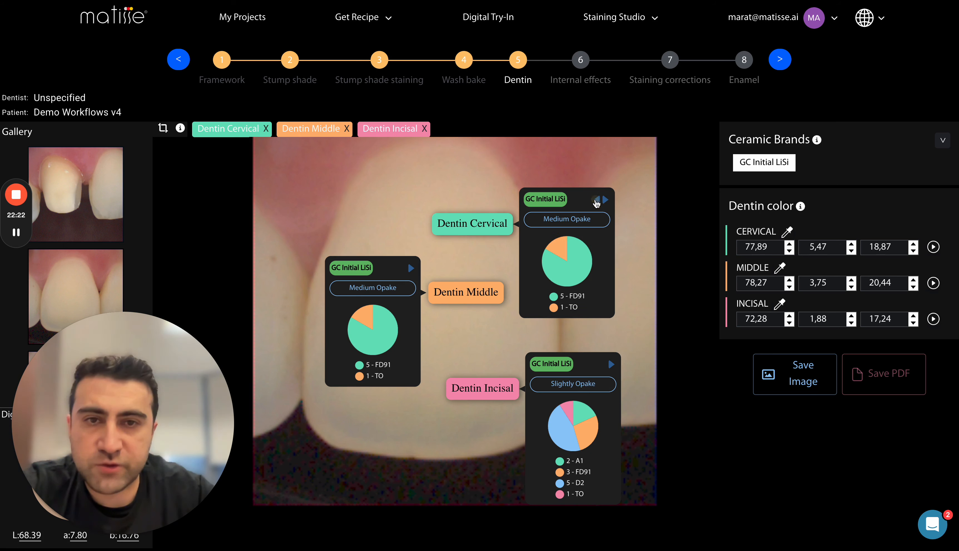
pyautogui.click(606, 200)
pyautogui.click(597, 200)
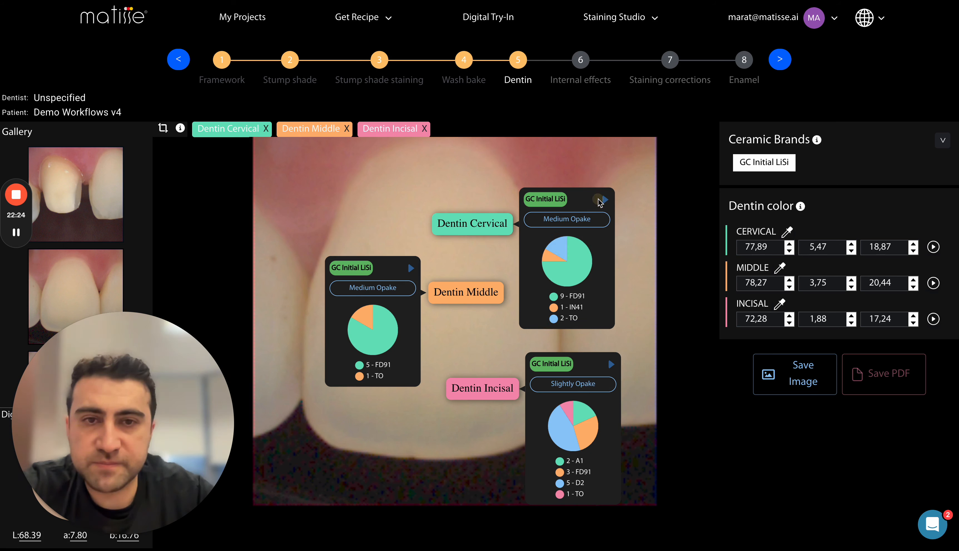
pyautogui.click(411, 268)
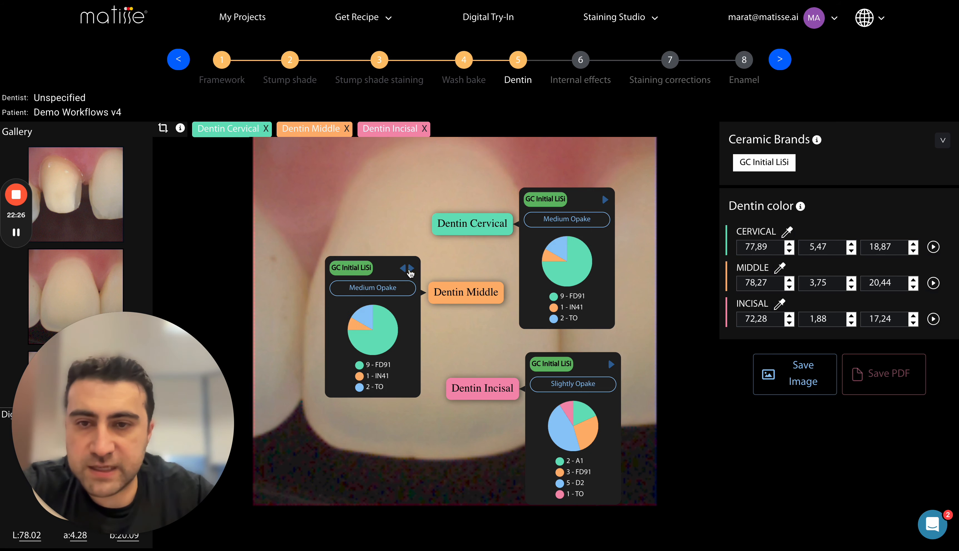
pyautogui.click(411, 268)
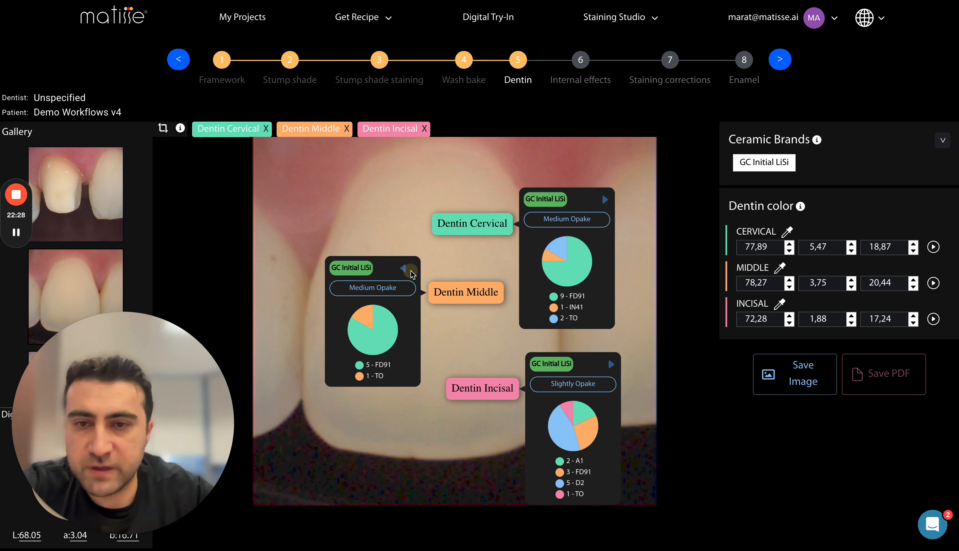
pyautogui.click(403, 268)
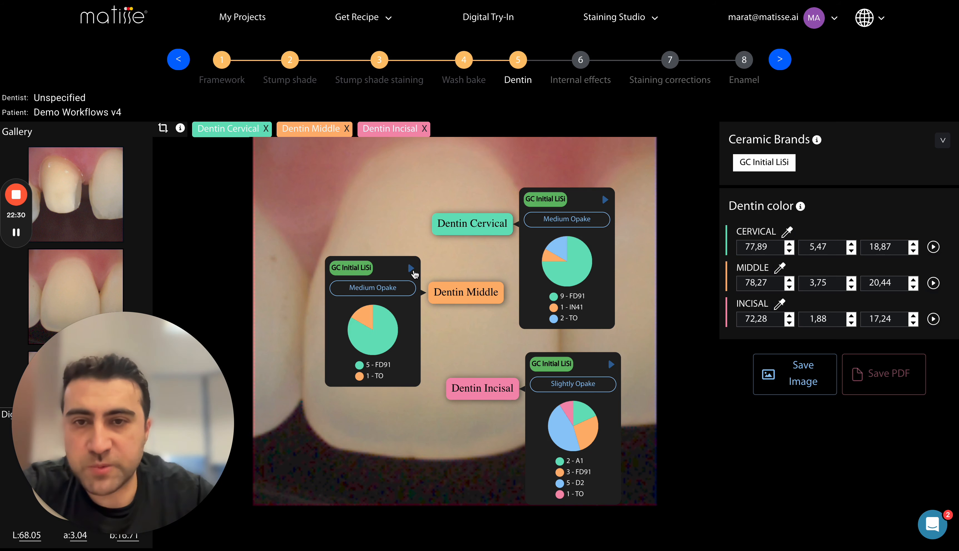
pyautogui.click(411, 268)
# - Switch the Dentin Incisal card to its Medium Translucent recipe of 1 A4 and 1 BLD 3
pyautogui.moveTo(556, 366); pyautogui.dragTo(525, 330)
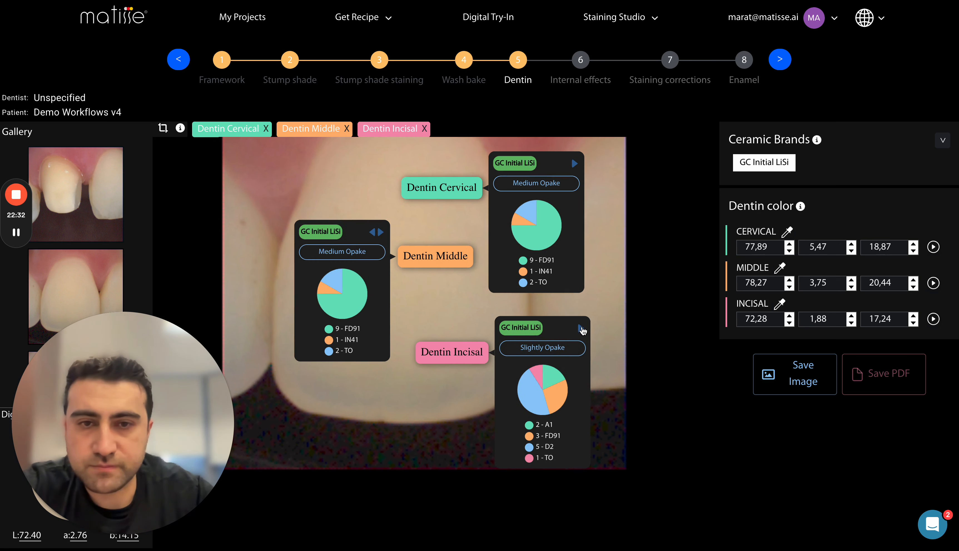
pyautogui.click(581, 328)
pyautogui.click(571, 328)
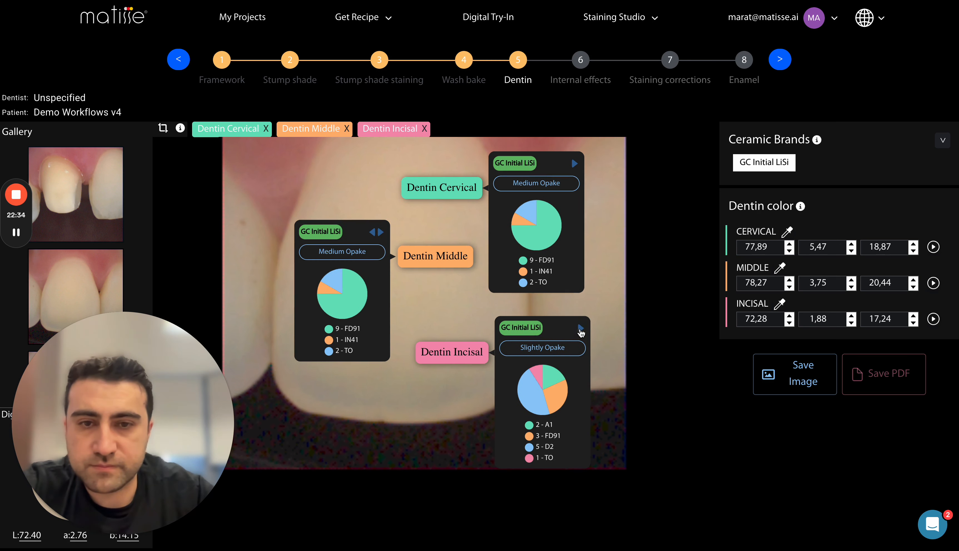
pyautogui.click(580, 328)
pyautogui.click(580, 328)
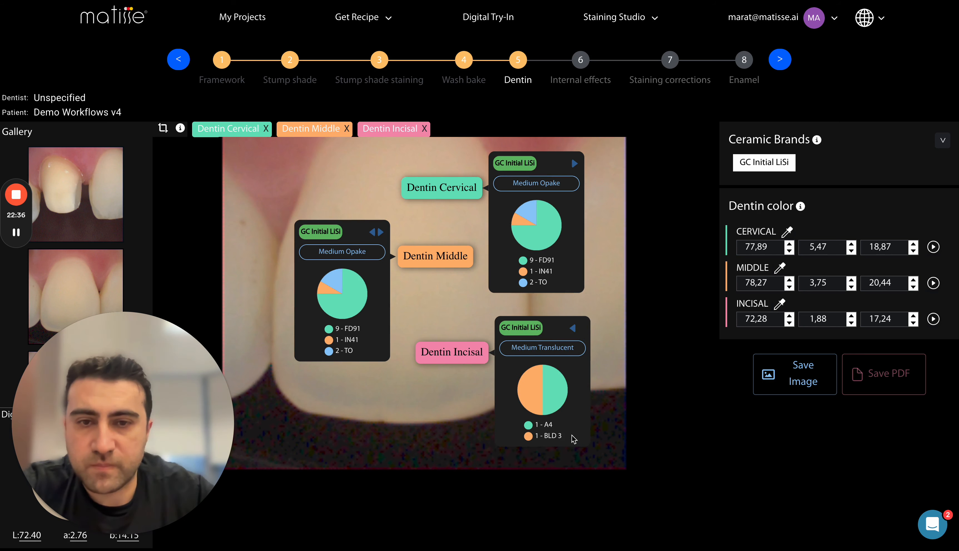
pyautogui.moveTo(462, 390); pyautogui.dragTo(459, 412)
pyautogui.moveTo(437, 351); pyautogui.dragTo(449, 360)
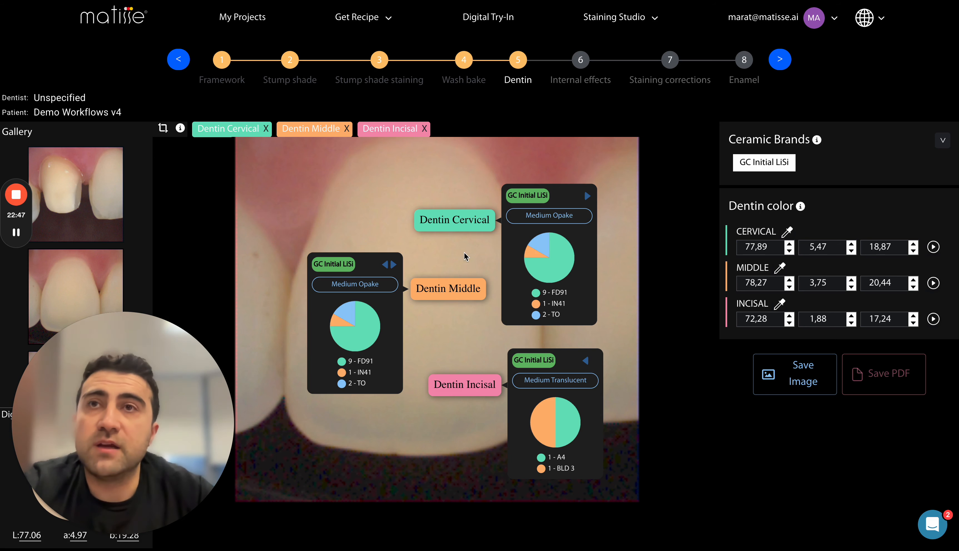
pyautogui.moveTo(465, 256); pyautogui.dragTo(464, 264)
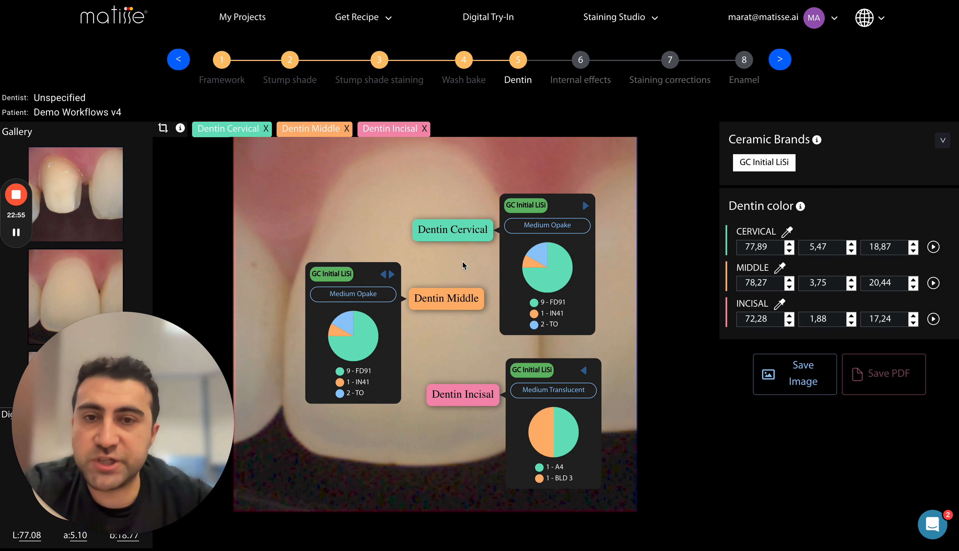
pyautogui.click(465, 265)
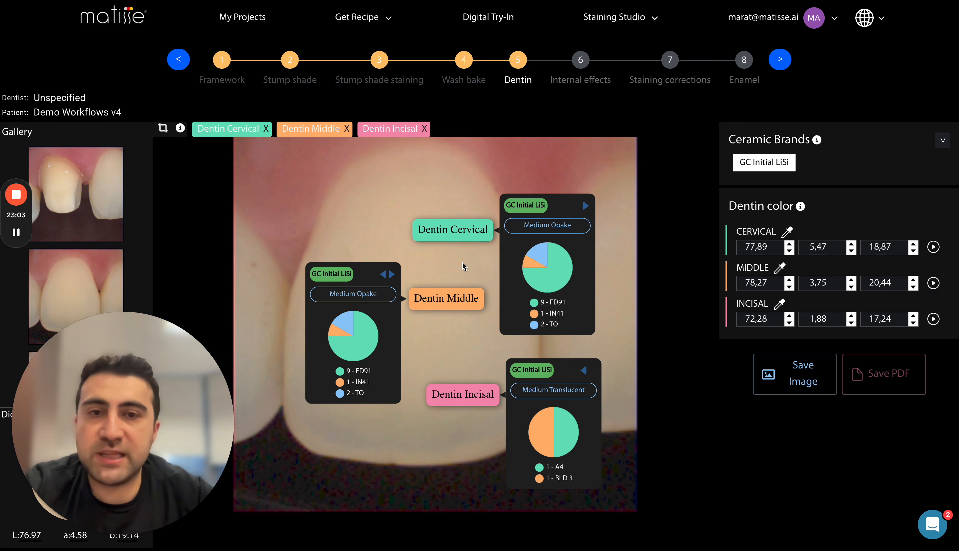
pyautogui.click(464, 265)
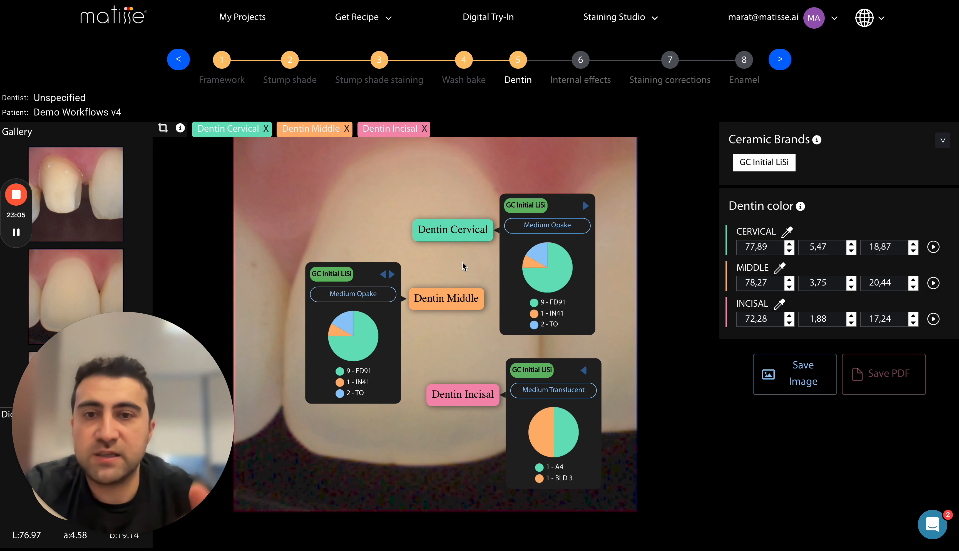
pyautogui.moveTo(463, 262); pyautogui.dragTo(462, 258)
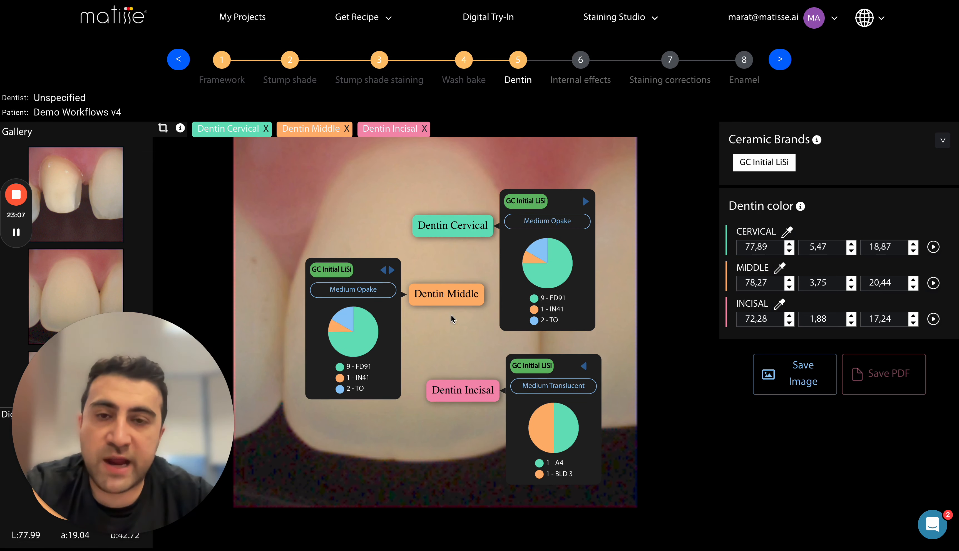
pyautogui.moveTo(451, 328); pyautogui.dragTo(447, 328)
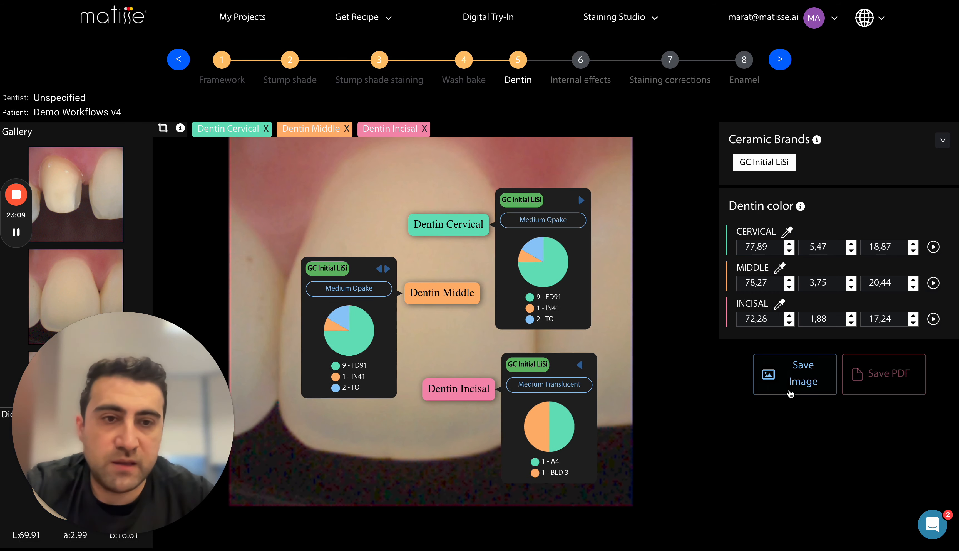
pyautogui.moveTo(606, 315); pyautogui.dragTo(604, 327)
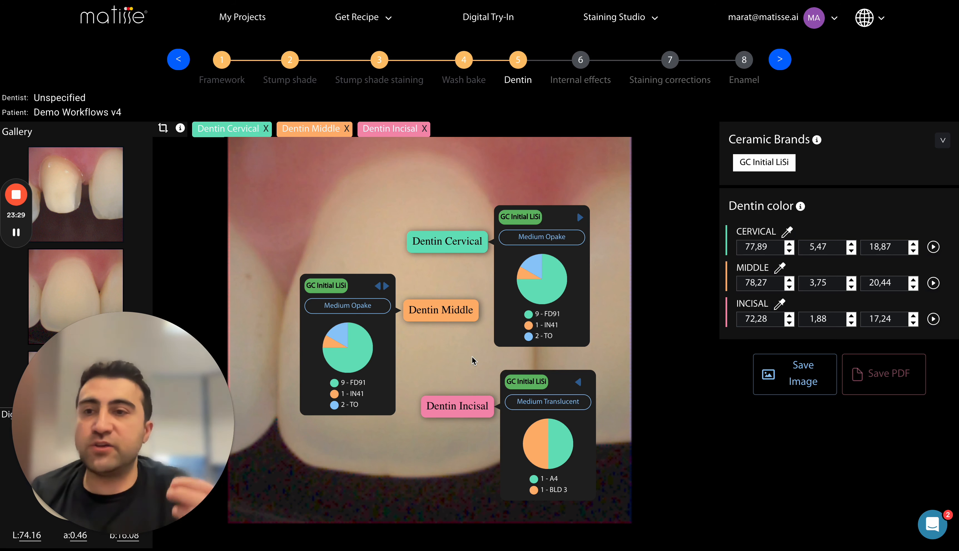
pyautogui.moveTo(473, 360); pyautogui.dragTo(448, 358)
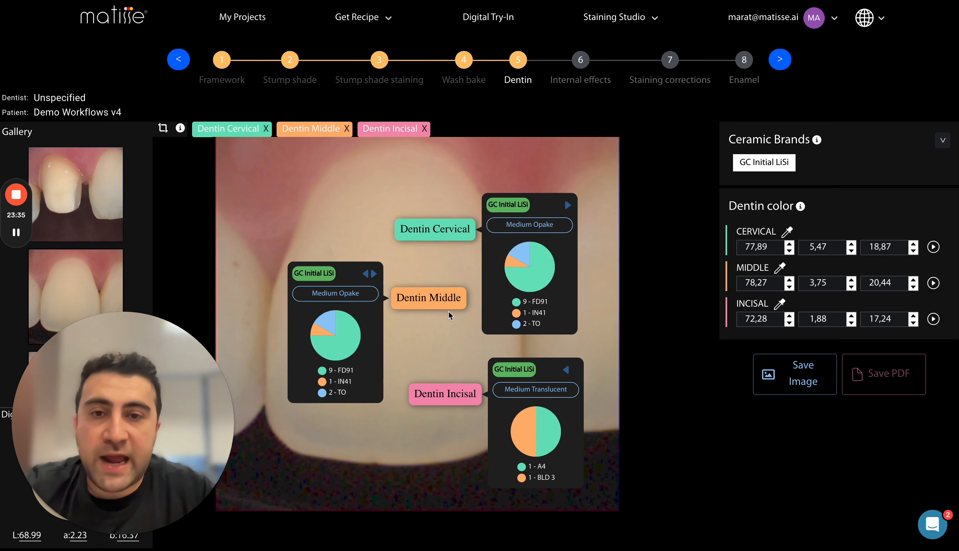
pyautogui.moveTo(450, 314); pyautogui.dragTo(446, 332)
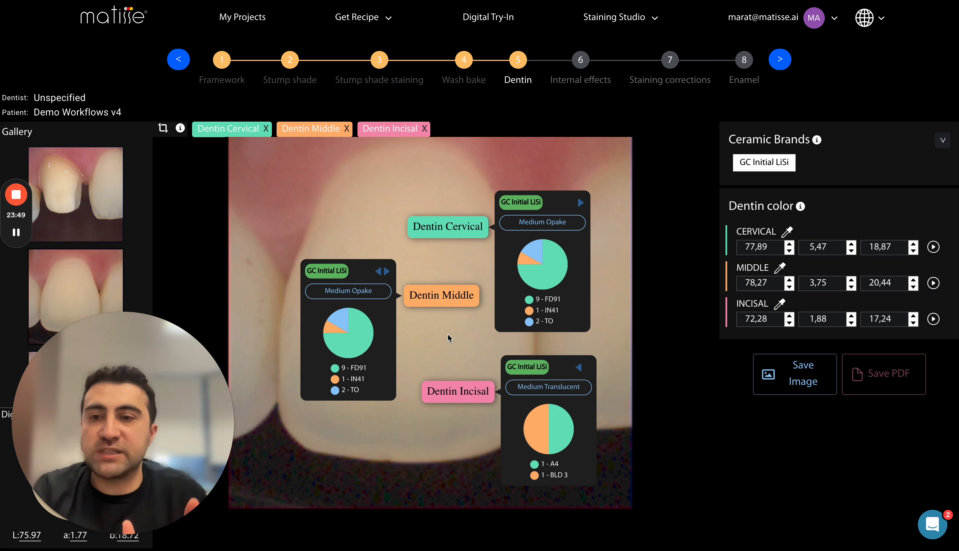
pyautogui.scroll(-1, 459, 267)
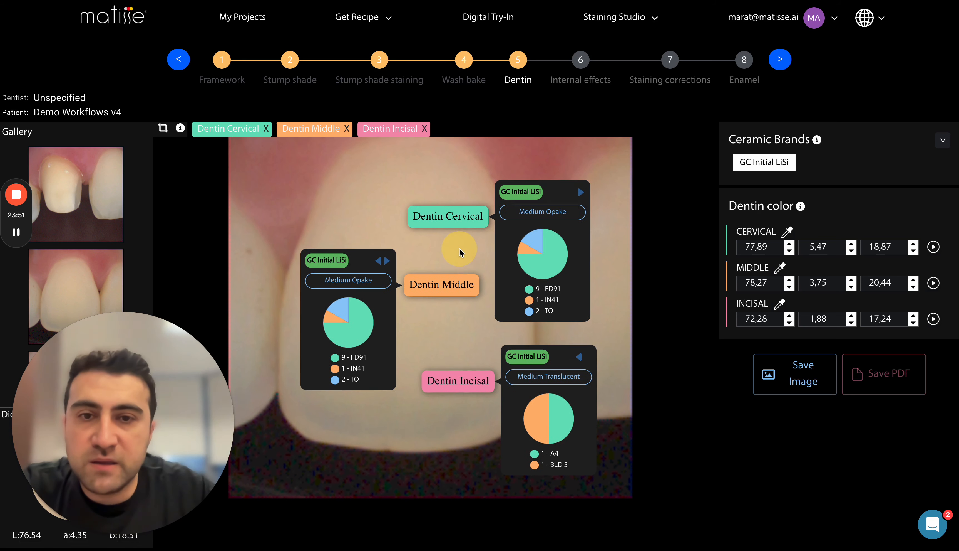
pyautogui.moveTo(456, 328); pyautogui.dragTo(426, 345)
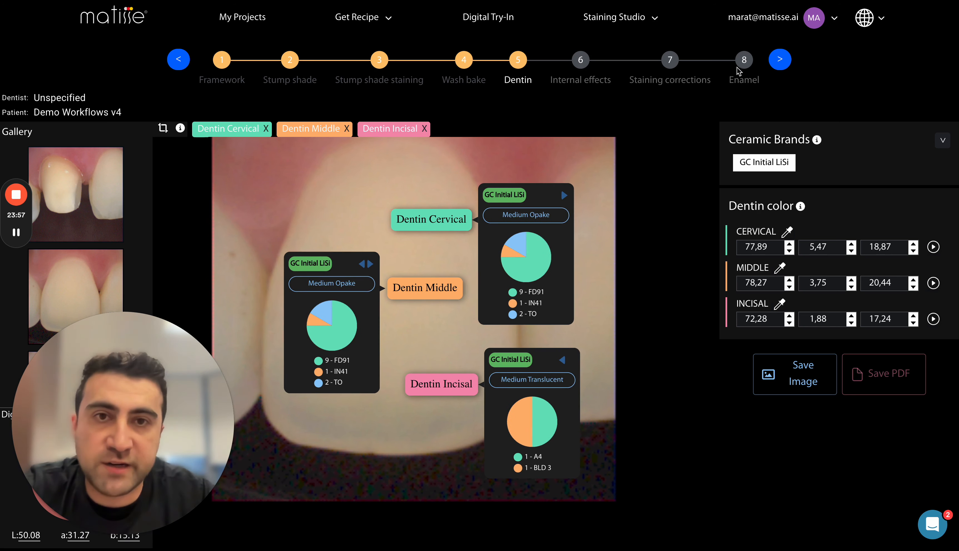
# - Advance to the Internal effects step, put the natural tooth photo on the canvas, and choose the GC Initial LiSi ceramic brand
pyautogui.click(785, 65)
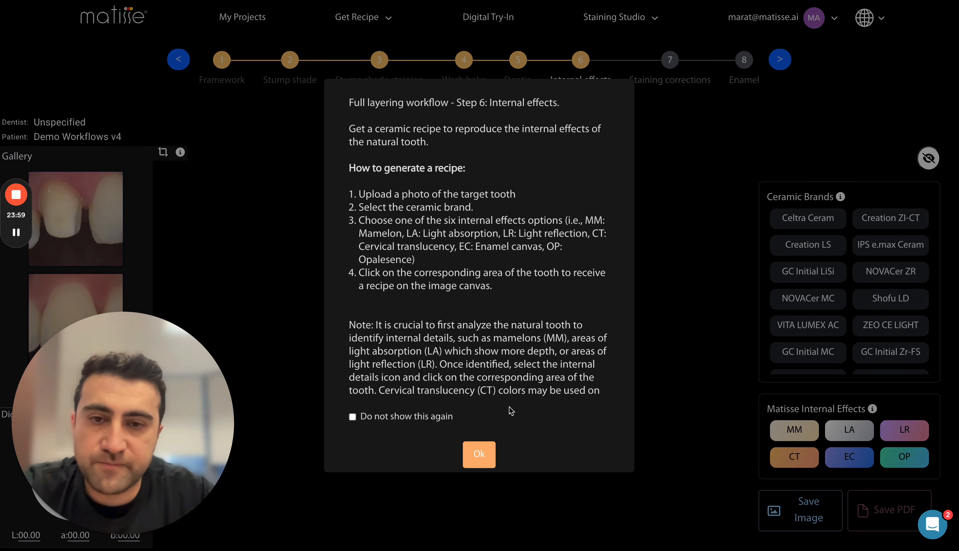
pyautogui.click(480, 453)
pyautogui.click(95, 292)
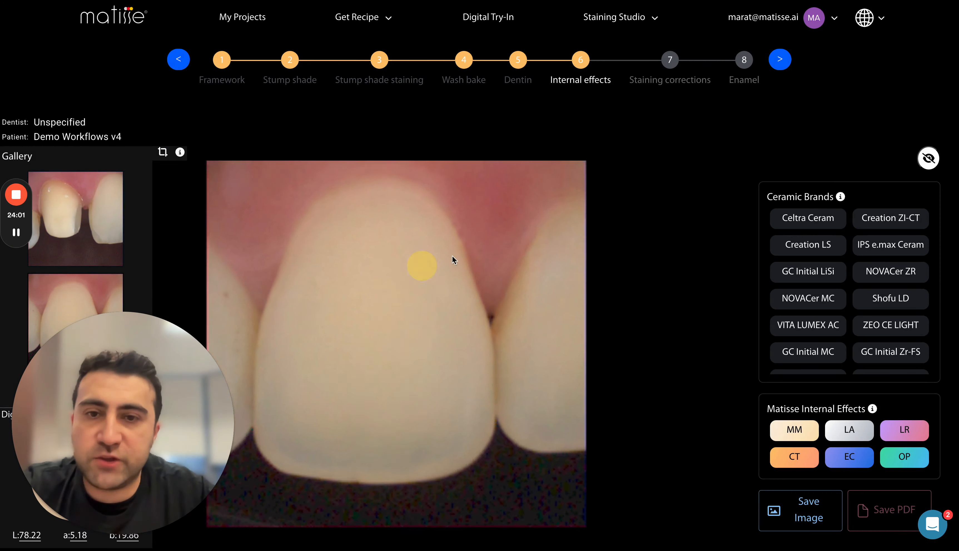
pyautogui.click(423, 297)
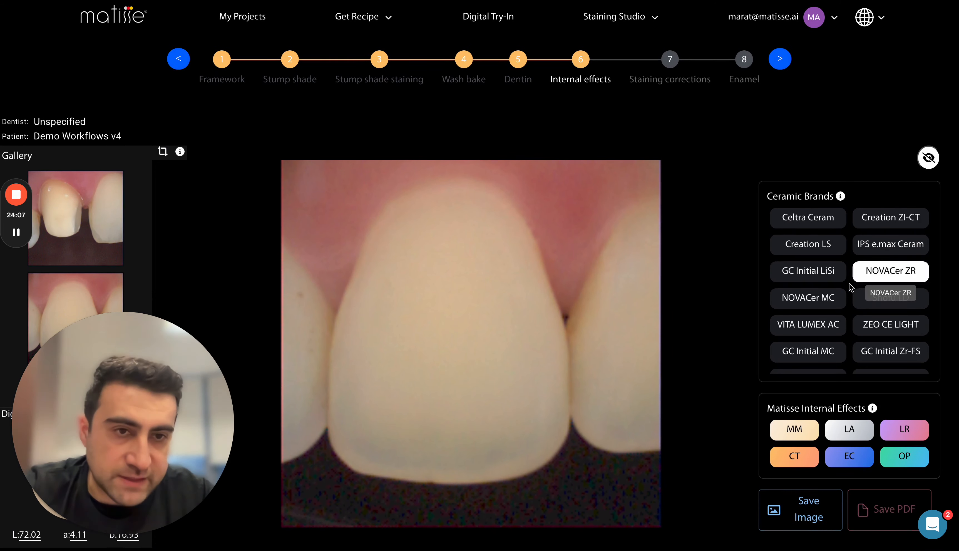
pyautogui.click(829, 272)
pyautogui.click(797, 267)
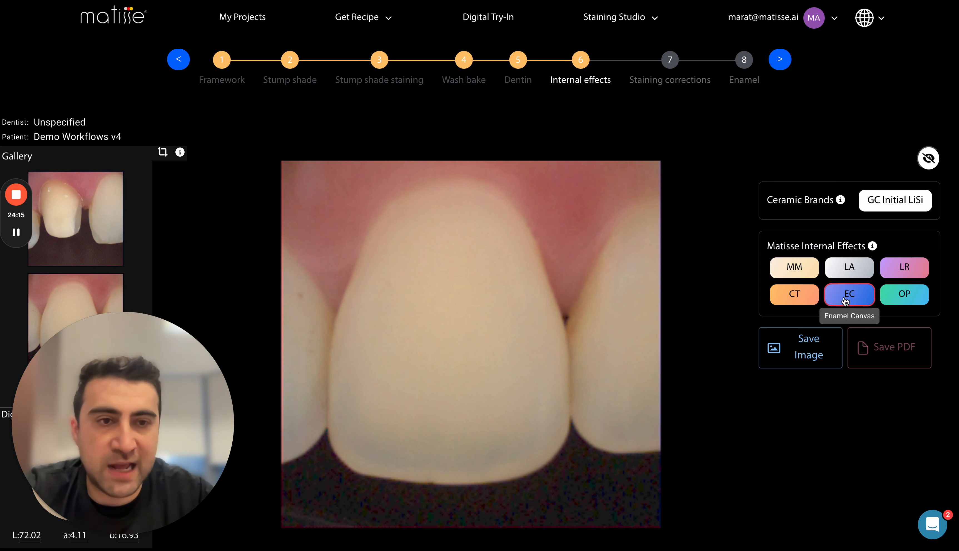
# - Mark the Enamel Canvas effect at the middle of the tooth's incisal edge and the Opalescence effect at its left incisal corner
pyautogui.moveTo(594, 282); pyautogui.dragTo(594, 258)
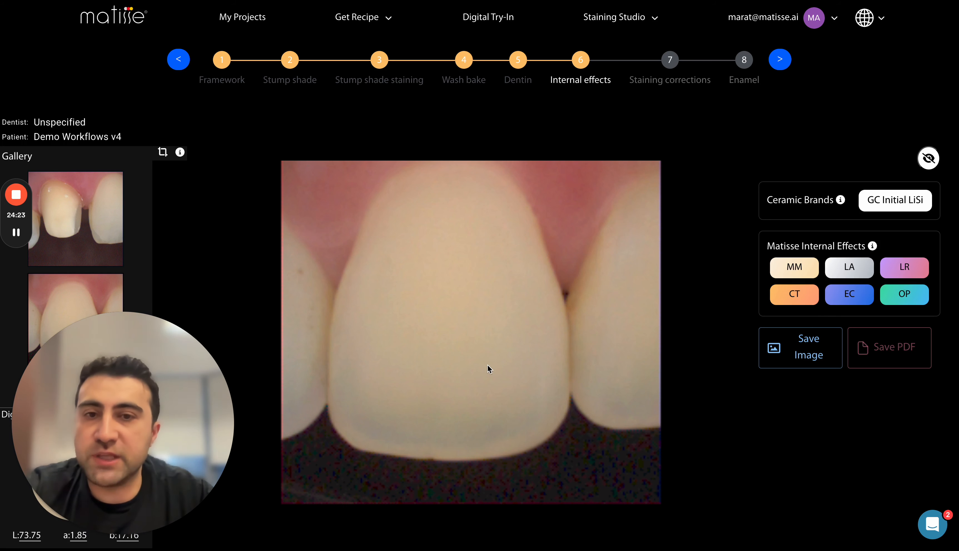
pyautogui.moveTo(488, 365); pyautogui.dragTo(488, 351)
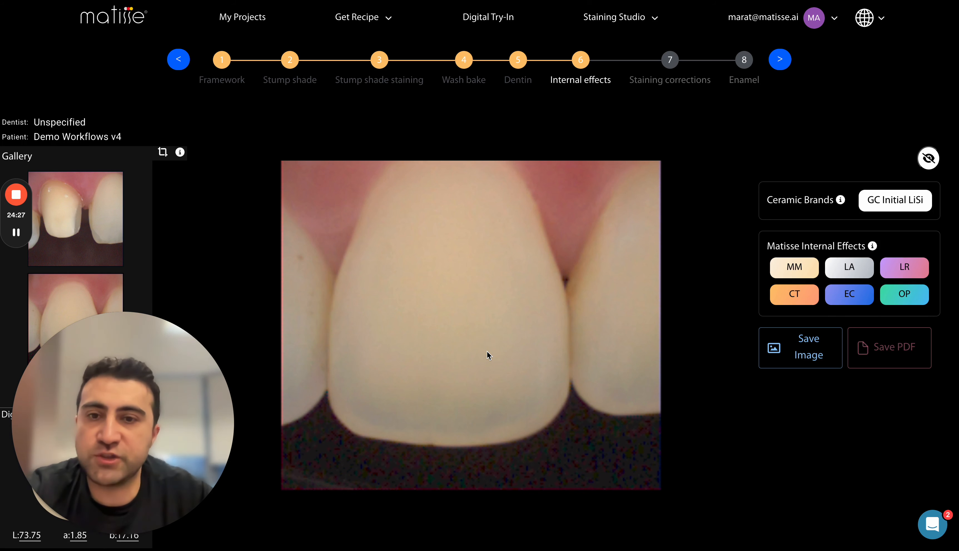
pyautogui.moveTo(487, 352); pyautogui.dragTo(487, 367)
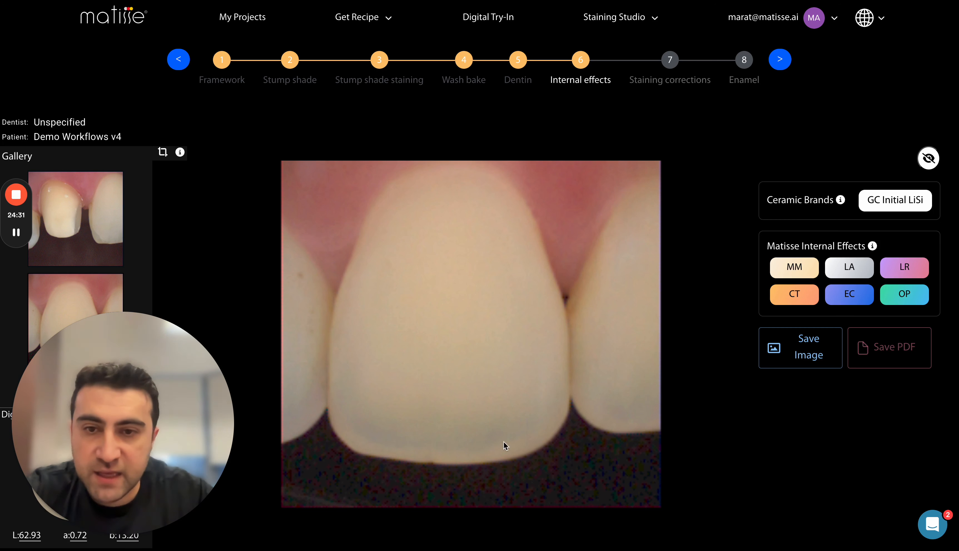
pyautogui.click(855, 296)
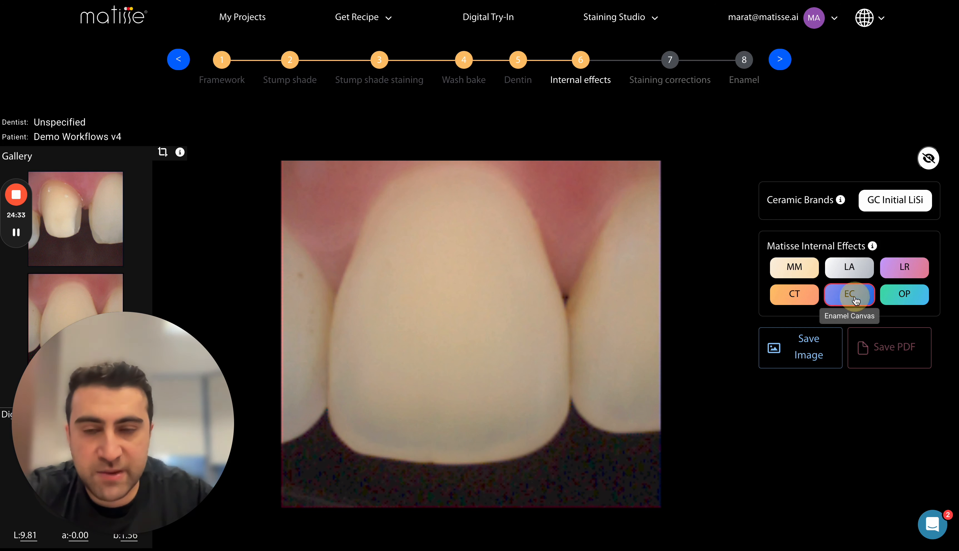
pyautogui.click(454, 453)
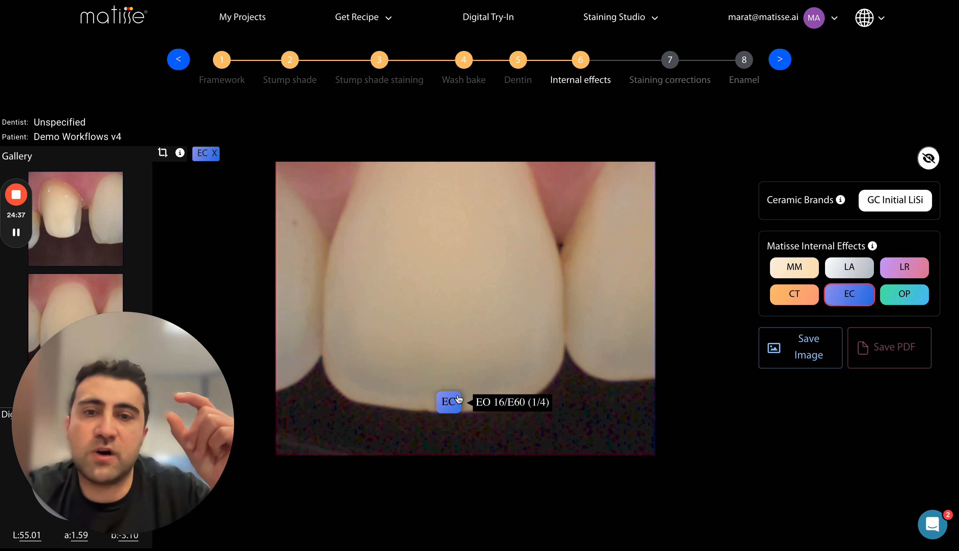
pyautogui.click(910, 298)
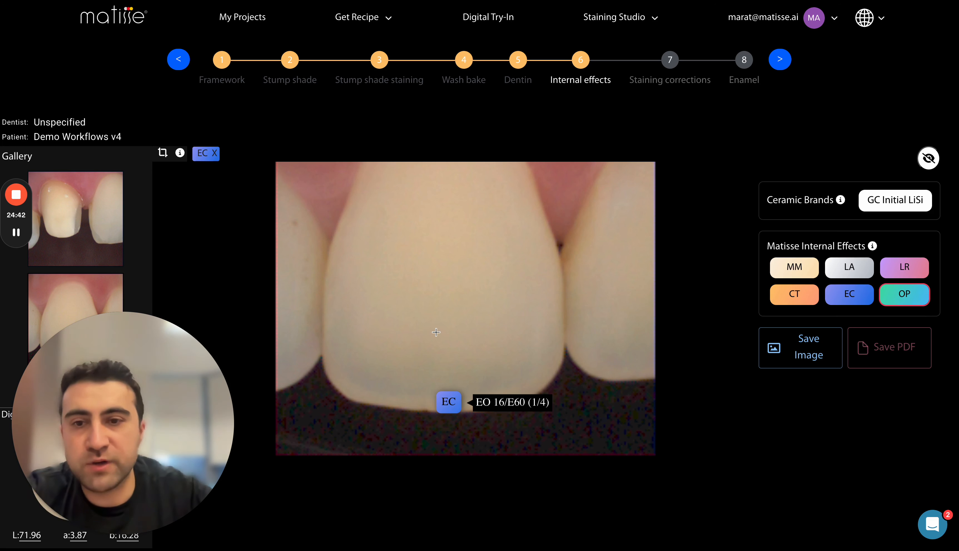
pyautogui.click(339, 370)
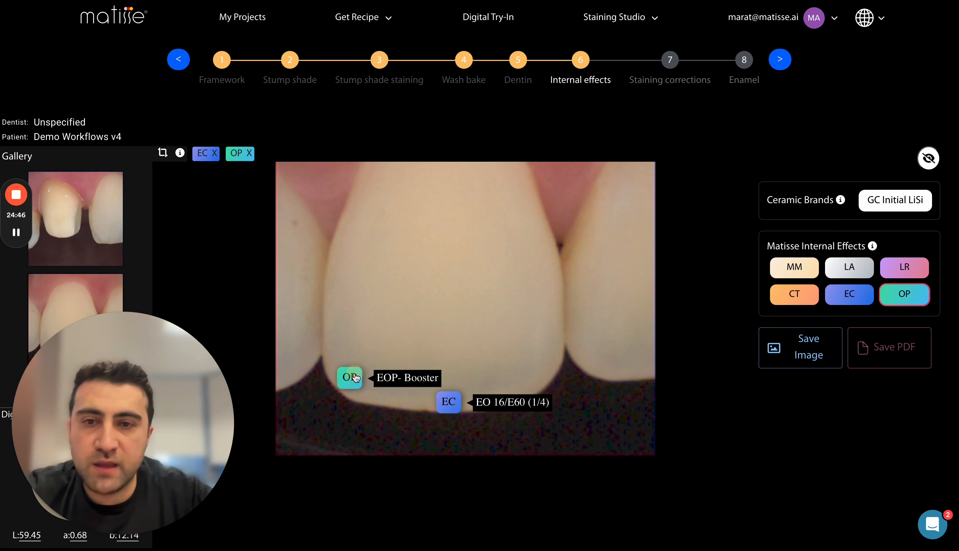
# - Mark the Mamelon effect on the lower right part of the tooth and the Light Absorption effect on its left side
pyautogui.click(794, 267)
pyautogui.click(491, 320)
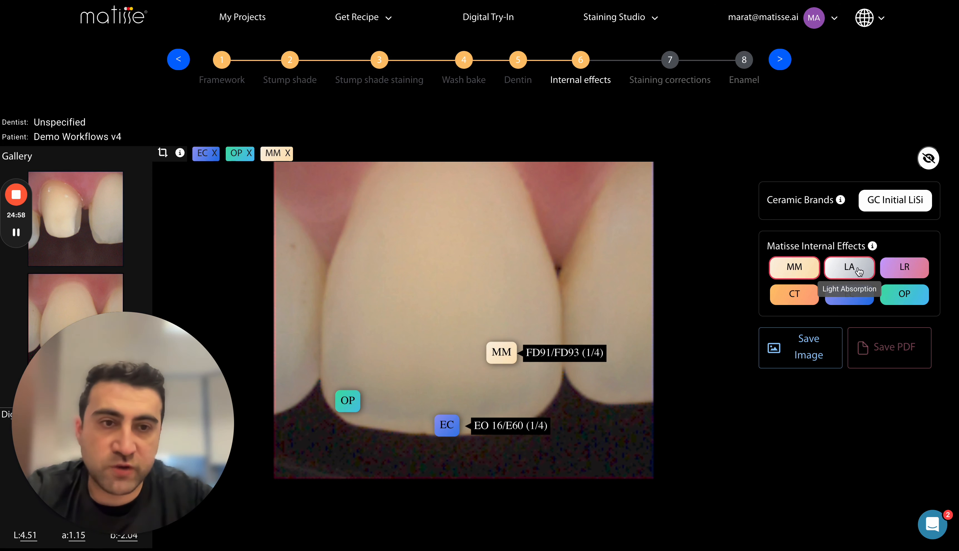
pyautogui.click(857, 269)
pyautogui.click(356, 300)
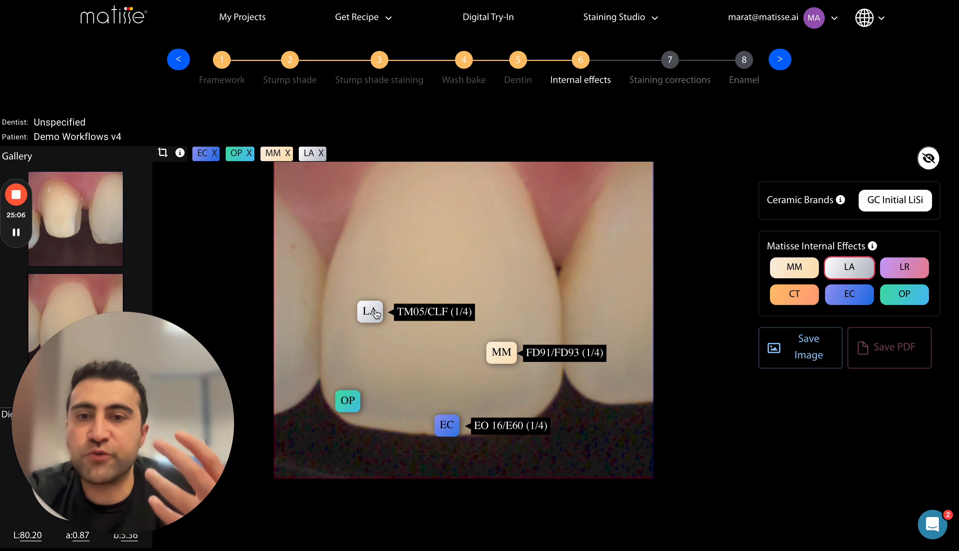
# - Mark the CT effect near the tooth's incisal edge, just above the Enamel Canvas marker
pyautogui.moveTo(459, 339); pyautogui.dragTo(436, 346)
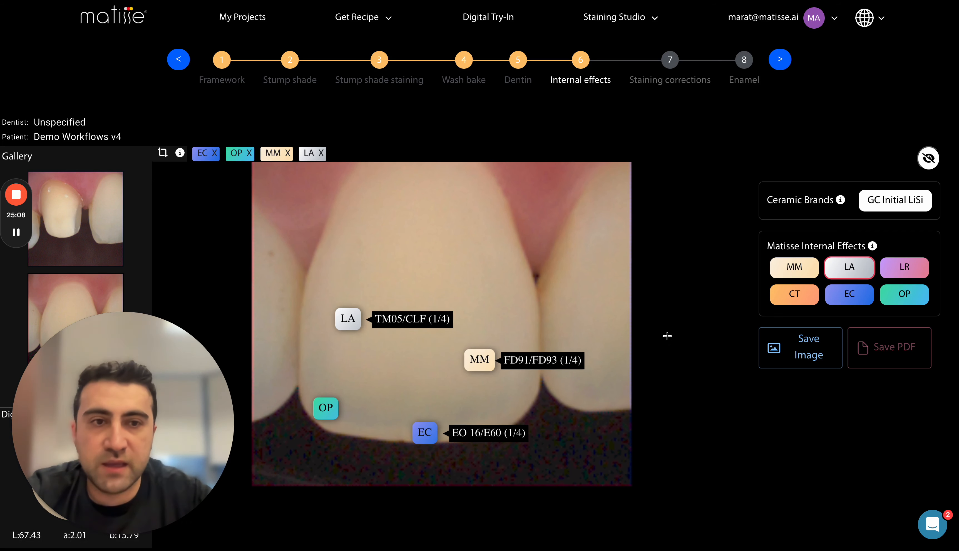
pyautogui.moveTo(503, 244); pyautogui.dragTo(528, 292)
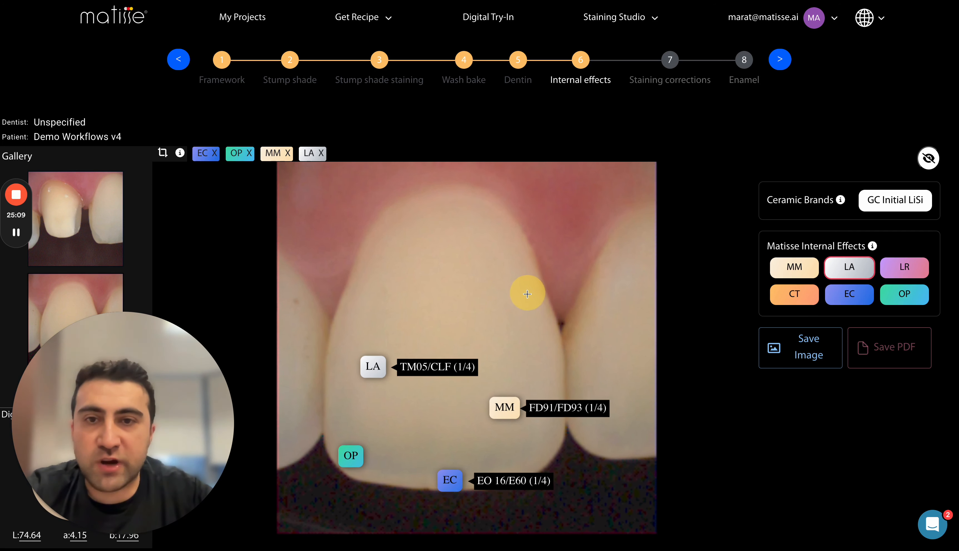
pyautogui.click(796, 296)
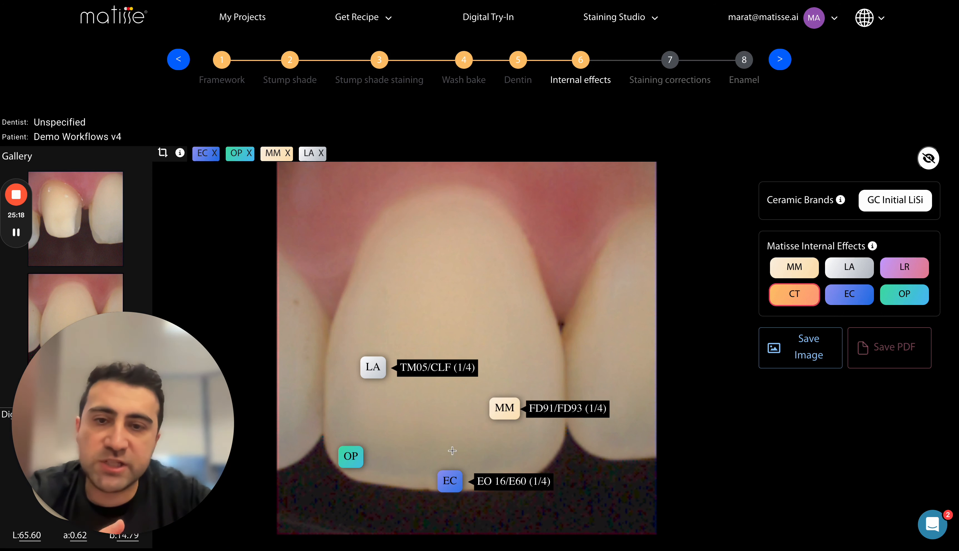
pyautogui.click(436, 449)
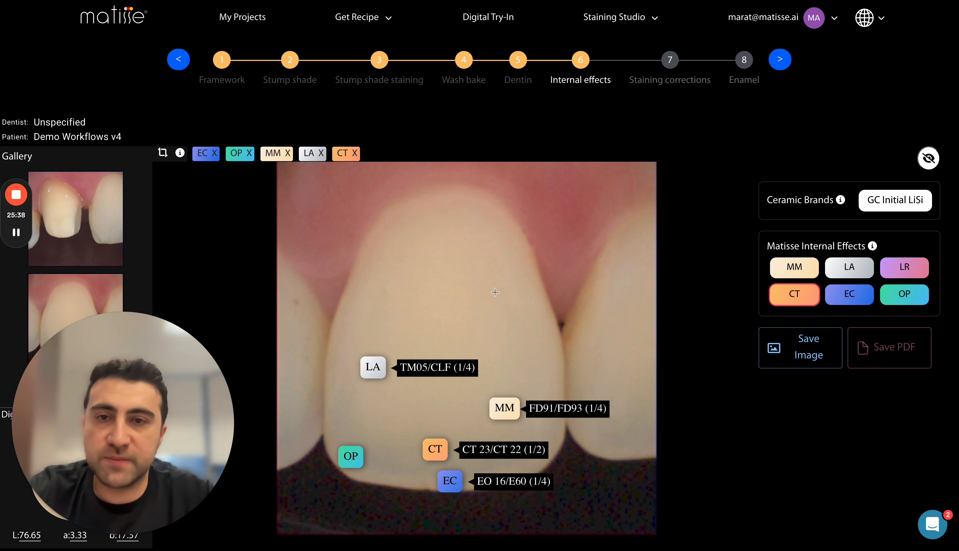
pyautogui.scroll(5, 495, 292)
pyautogui.scroll(-5, 495, 293)
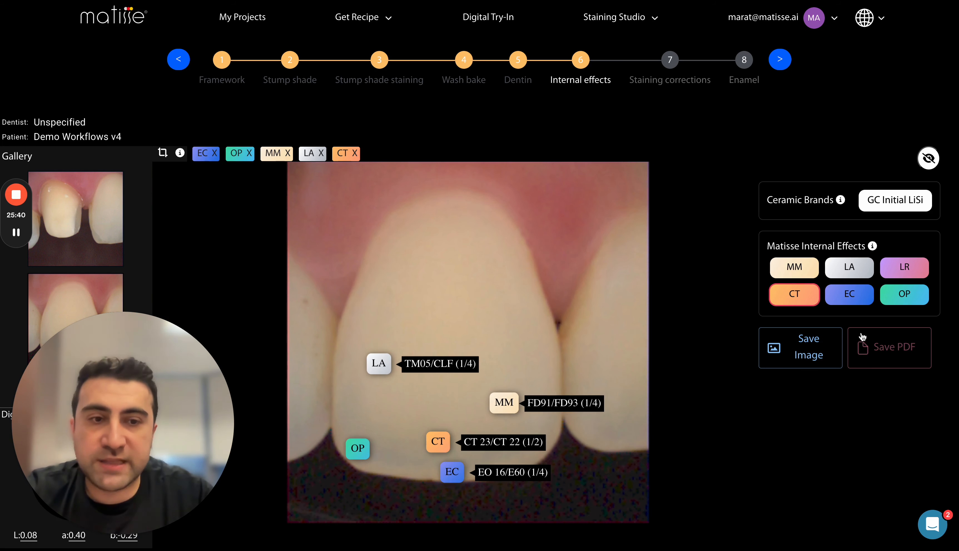
pyautogui.moveTo(576, 338); pyautogui.dragTo(549, 312)
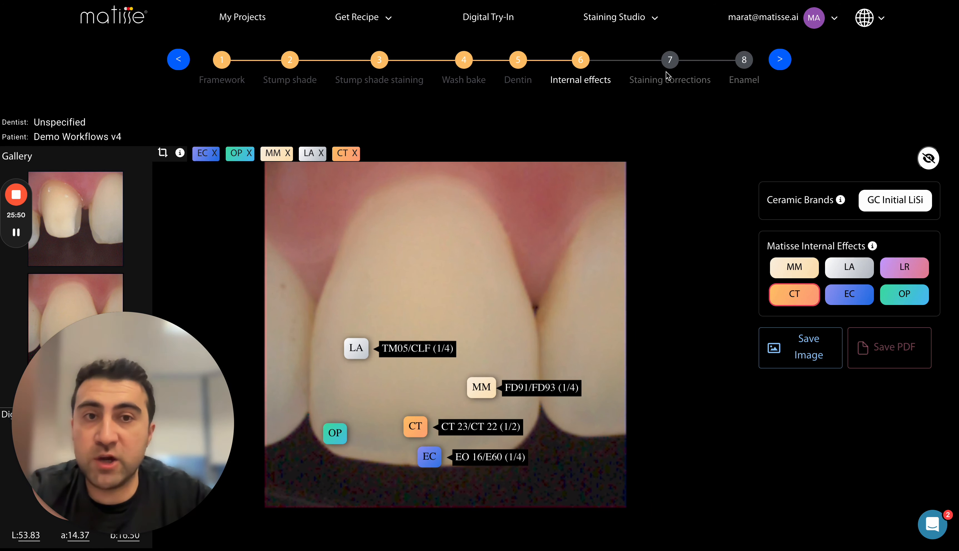
# - Advance to the Staining corrections step and put the natural tooth photo on the Right canvas
pyautogui.click(780, 60)
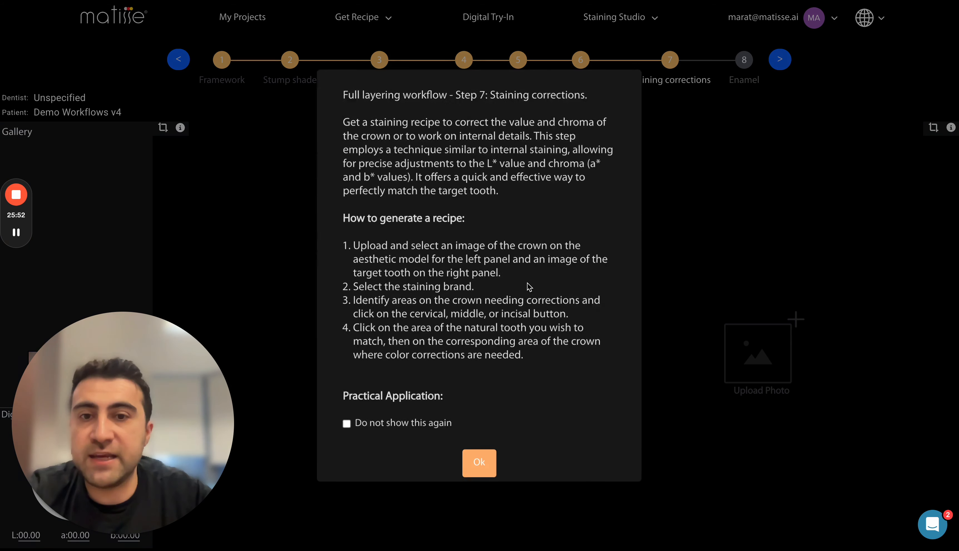
pyautogui.click(475, 453)
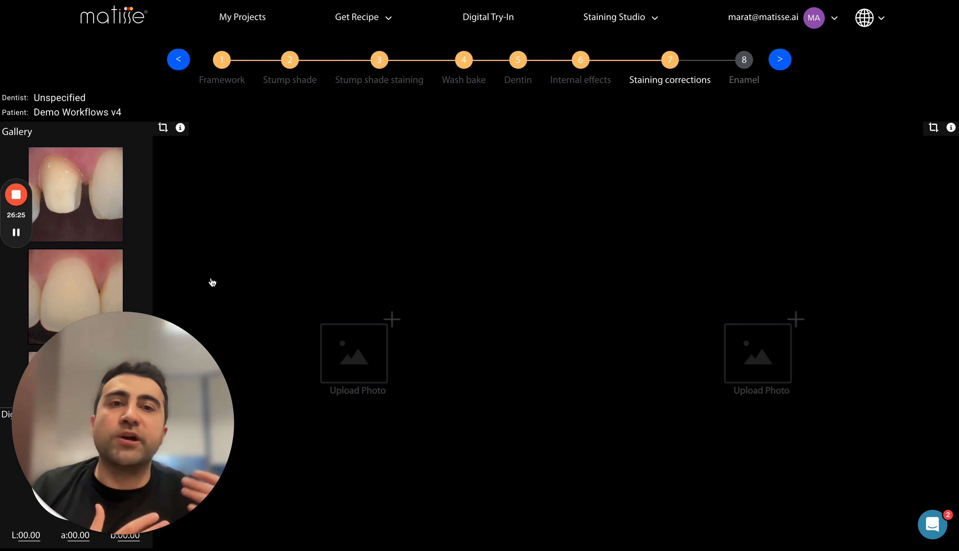
pyautogui.scroll(-5, 93, 206)
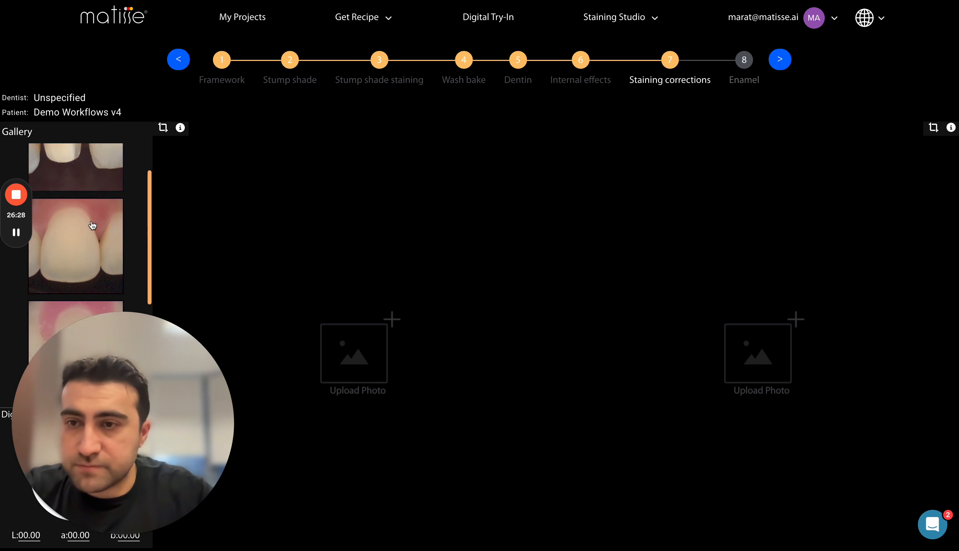
pyautogui.click(93, 182)
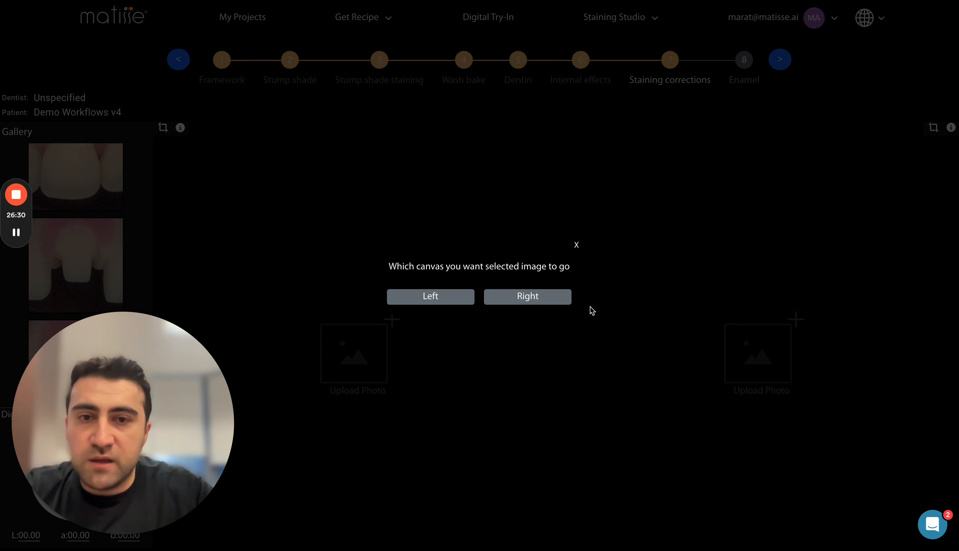
pyautogui.click(548, 295)
pyautogui.click(769, 334)
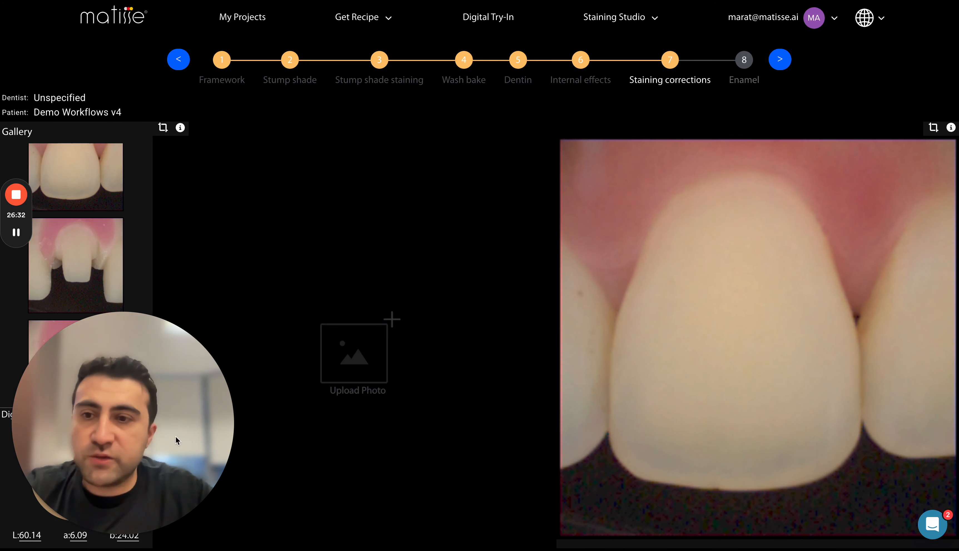
# - Import the third crown photo in the first row of the project's images into the gallery
pyautogui.moveTo(155, 444); pyautogui.dragTo(420, 305)
pyautogui.scroll(-3, 92, 338)
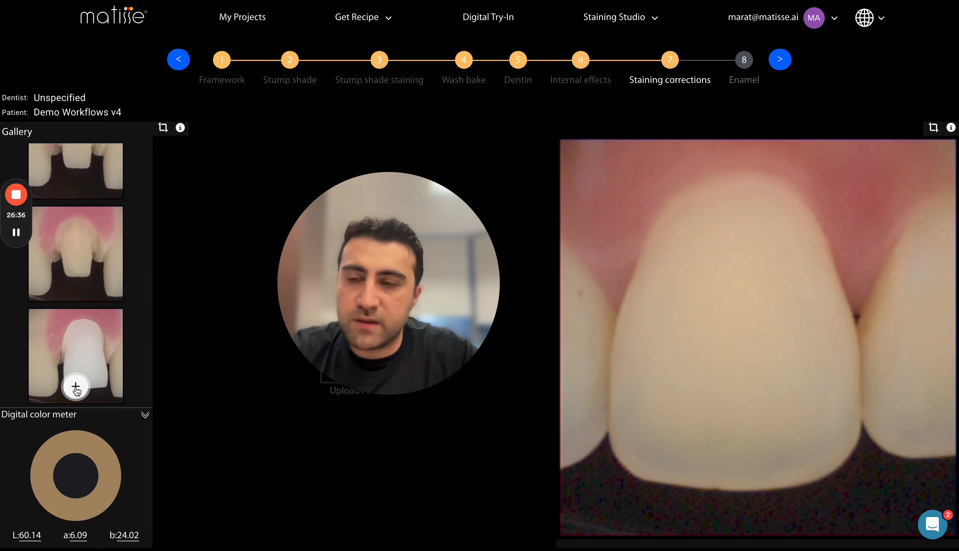
pyautogui.click(83, 397)
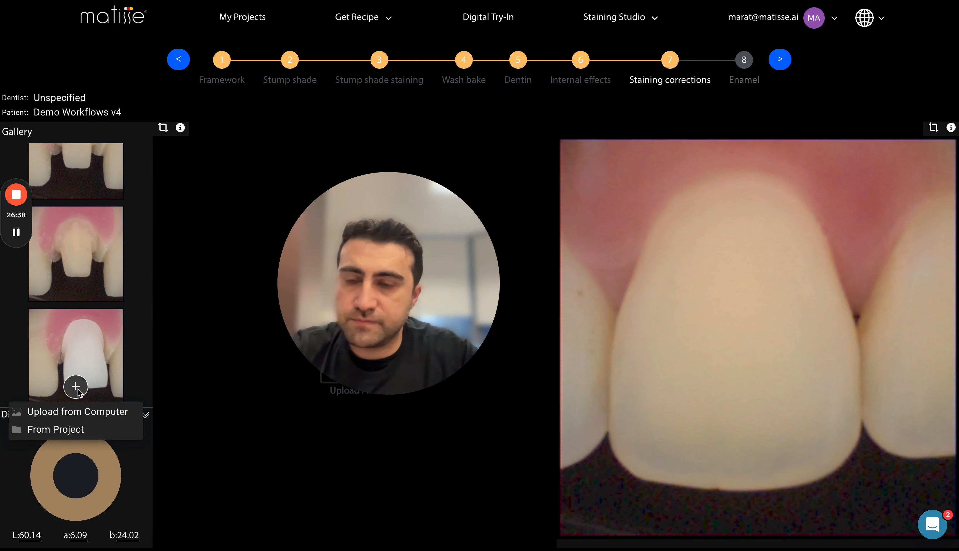
pyautogui.click(68, 429)
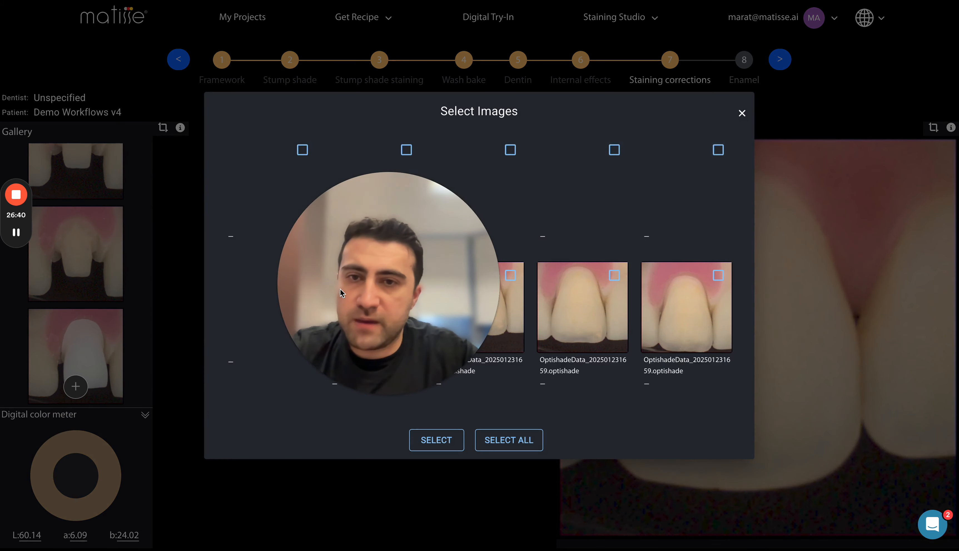
pyautogui.moveTo(349, 264); pyautogui.dragTo(36, 314)
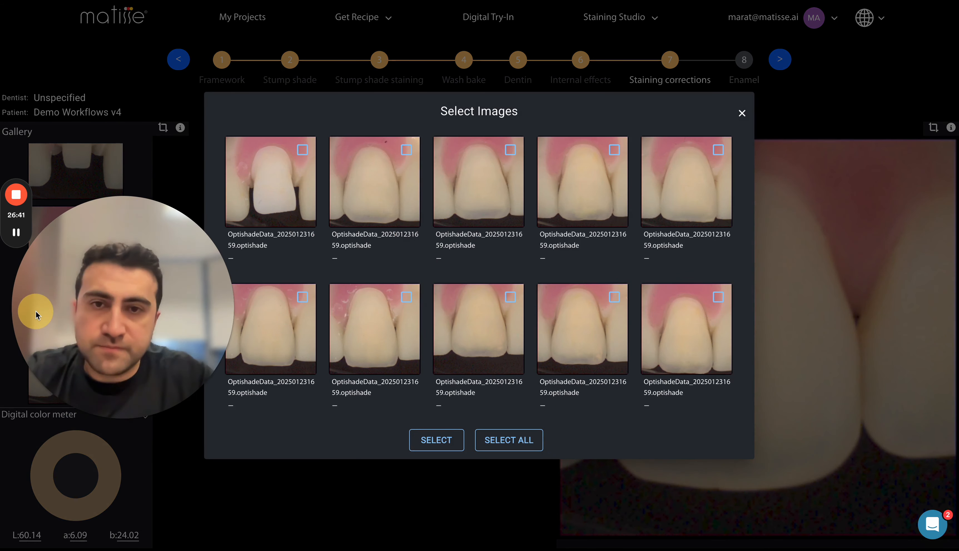
pyautogui.click(510, 151)
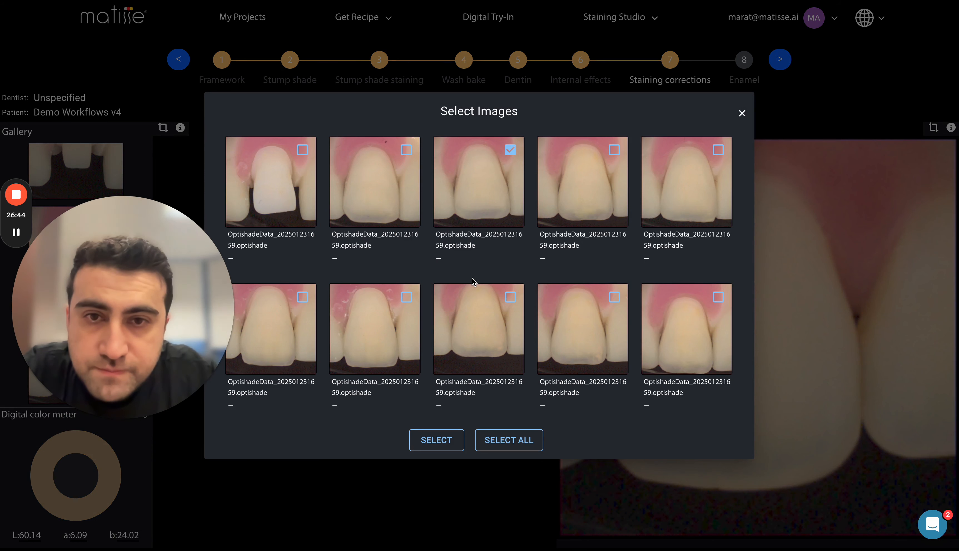
pyautogui.click(458, 443)
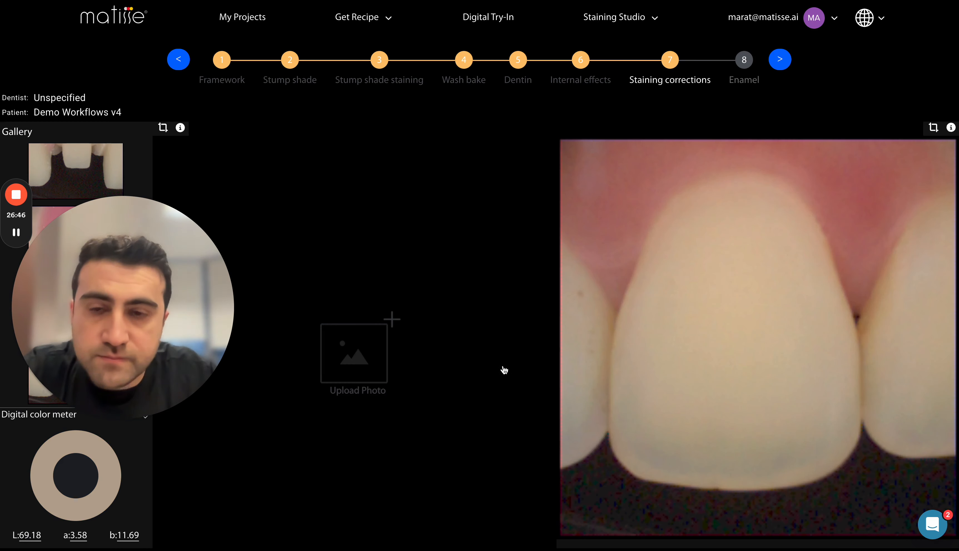
# - Put the newly imported crown photo on the Left canvas and collapse Staining Studio so both teeth can be compared side by side
pyautogui.click(108, 264)
pyautogui.click(82, 327)
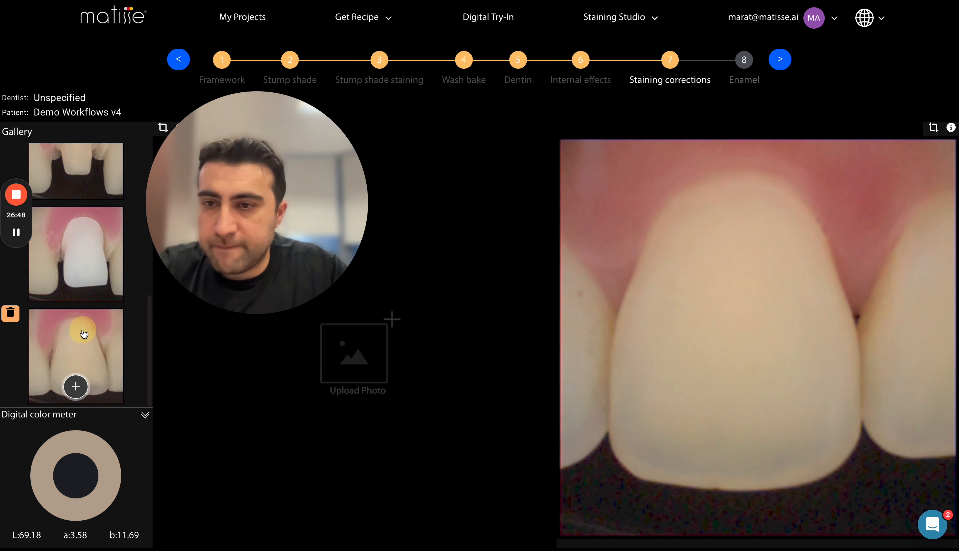
pyautogui.click(92, 363)
pyautogui.click(457, 299)
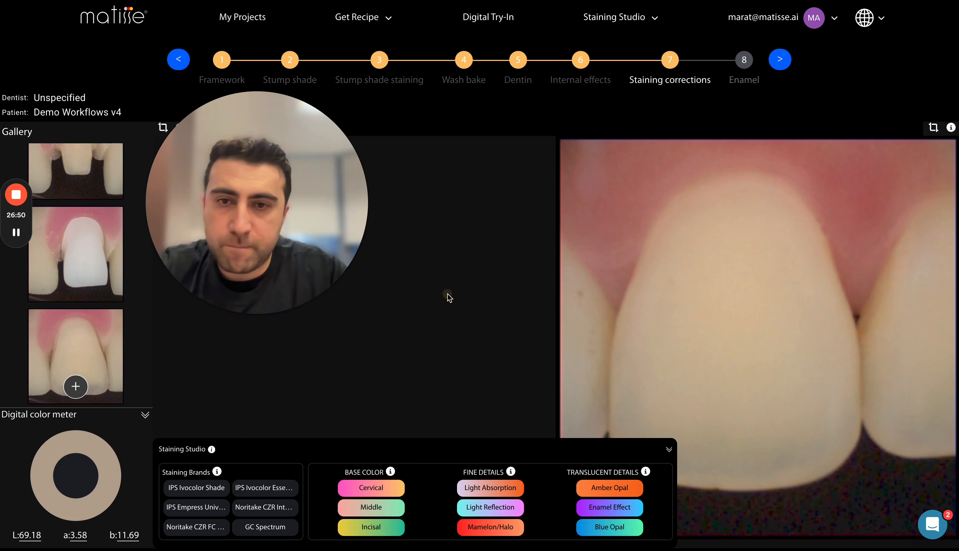
pyautogui.click(669, 449)
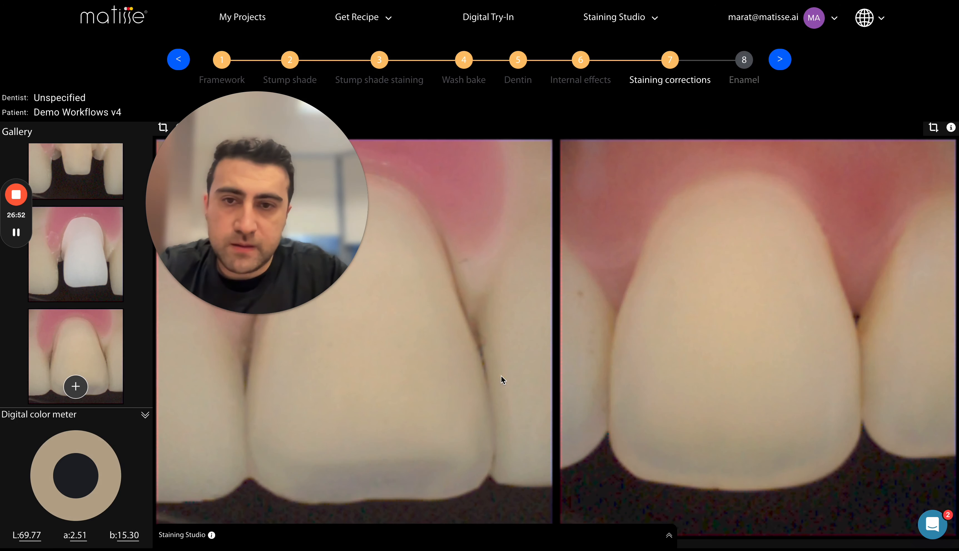
pyautogui.moveTo(501, 374); pyautogui.dragTo(562, 373)
pyautogui.moveTo(273, 196); pyautogui.dragTo(143, 240)
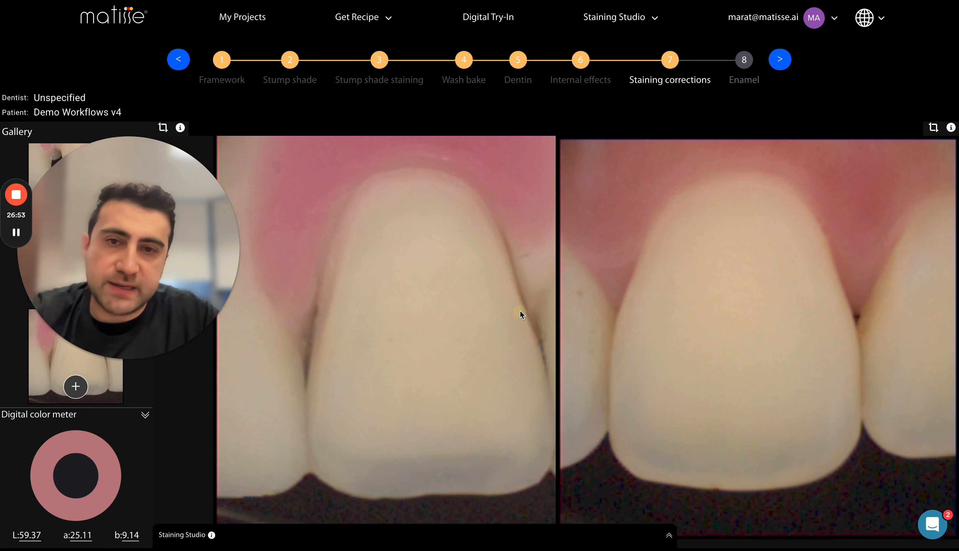
pyautogui.click(645, 339)
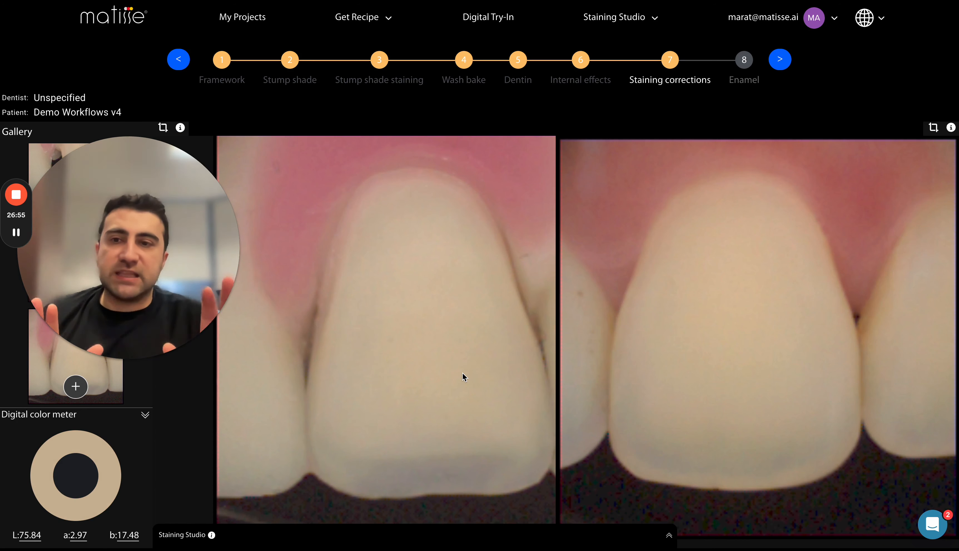
pyautogui.moveTo(450, 376); pyautogui.dragTo(437, 372)
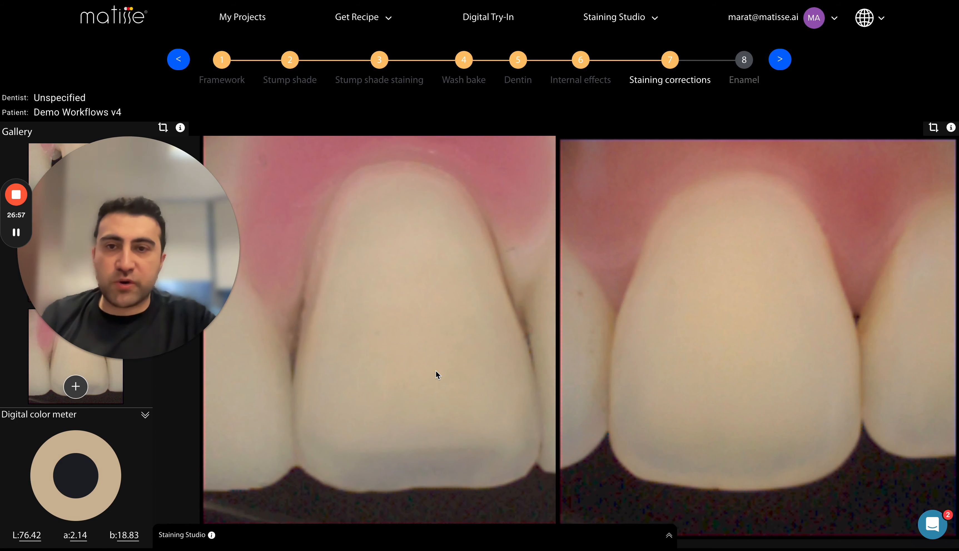
pyautogui.moveTo(571, 396); pyautogui.dragTo(560, 406)
pyautogui.moveTo(486, 399); pyautogui.dragTo(484, 394)
# - Open the crown and natural tooth photos in Digital Try-In and line them up for a side-by-side comparison
pyautogui.click(488, 17)
pyautogui.moveTo(128, 247); pyautogui.dragTo(122, 315)
pyautogui.moveTo(443, 296); pyautogui.dragTo(487, 295)
pyautogui.moveTo(777, 294); pyautogui.dragTo(758, 295)
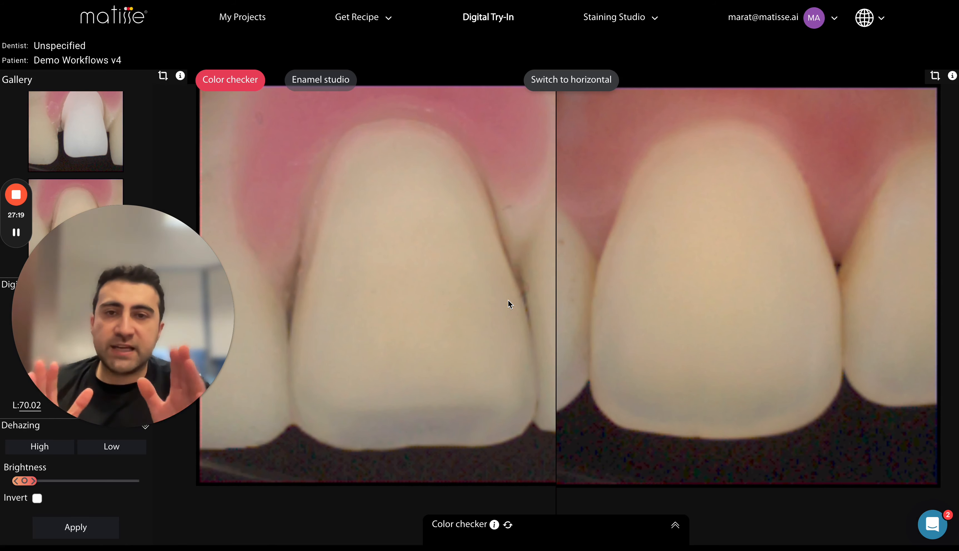
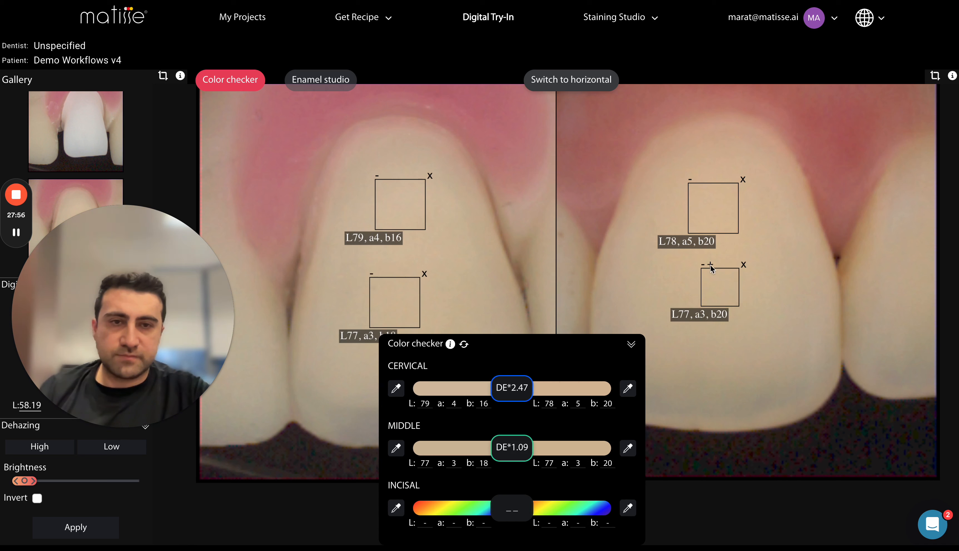
# - Enlarge the Color checker's middle sample on the natural tooth, and sample the incisal color on both the crown and the natural tooth
pyautogui.click(711, 265)
pyautogui.moveTo(717, 285); pyautogui.dragTo(712, 291)
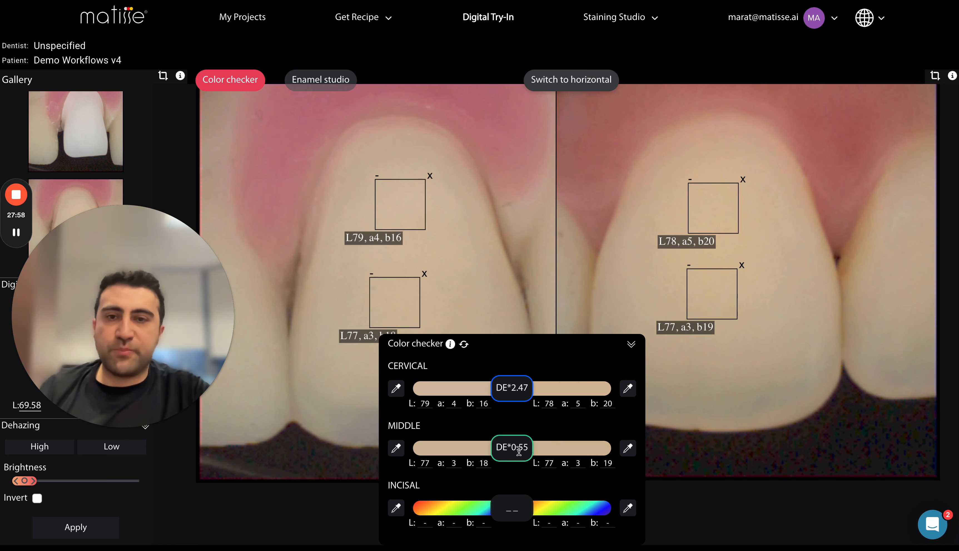
pyautogui.moveTo(542, 366); pyautogui.dragTo(689, 366)
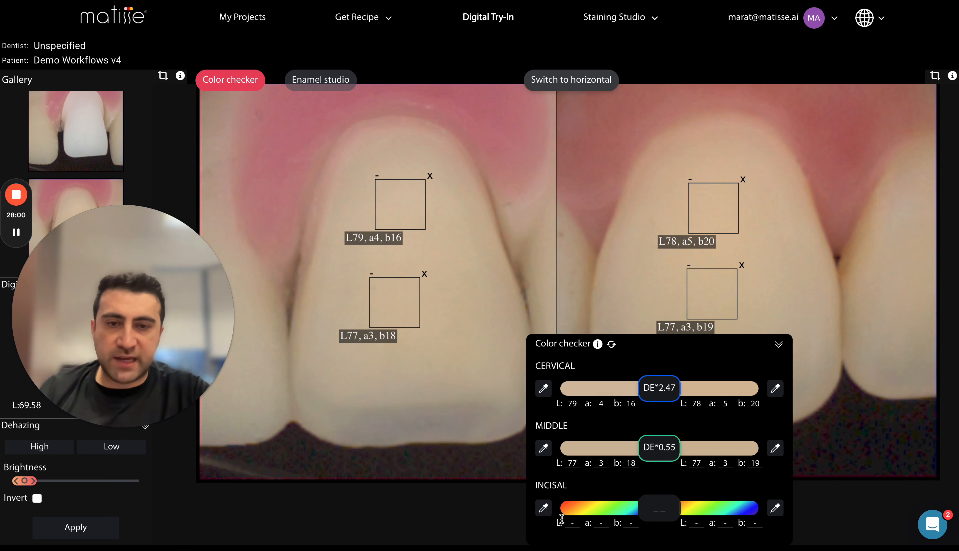
pyautogui.click(544, 507)
pyautogui.click(418, 400)
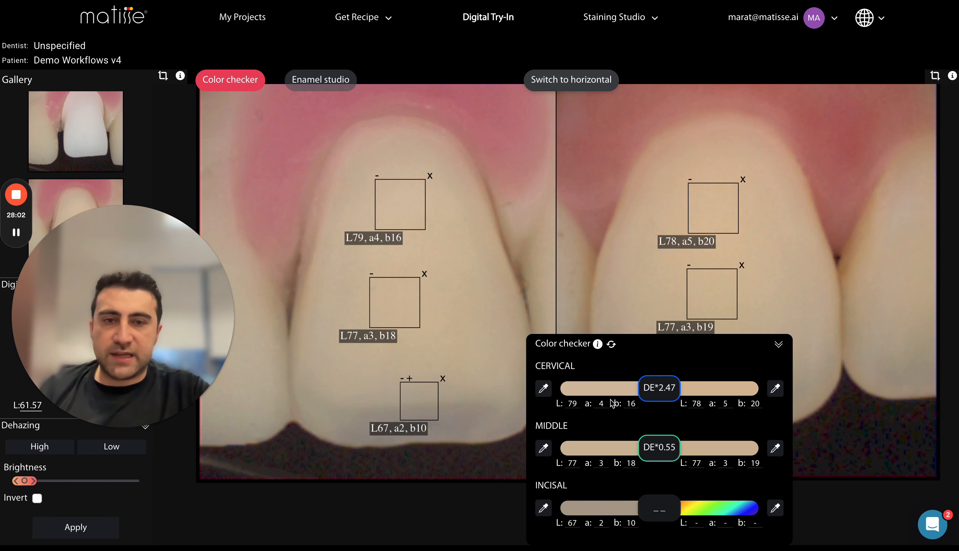
pyautogui.moveTo(609, 351); pyautogui.dragTo(289, 354)
pyautogui.click(492, 507)
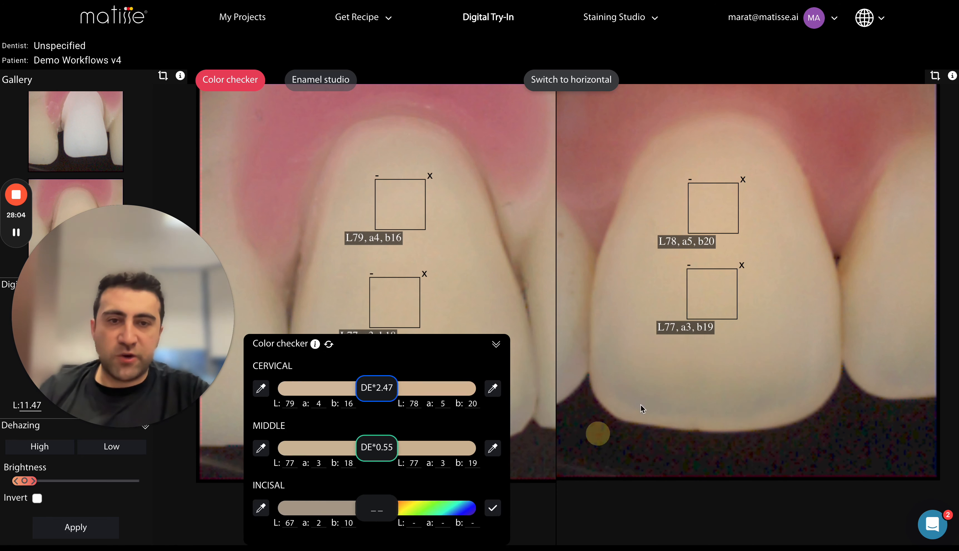
pyautogui.click(699, 380)
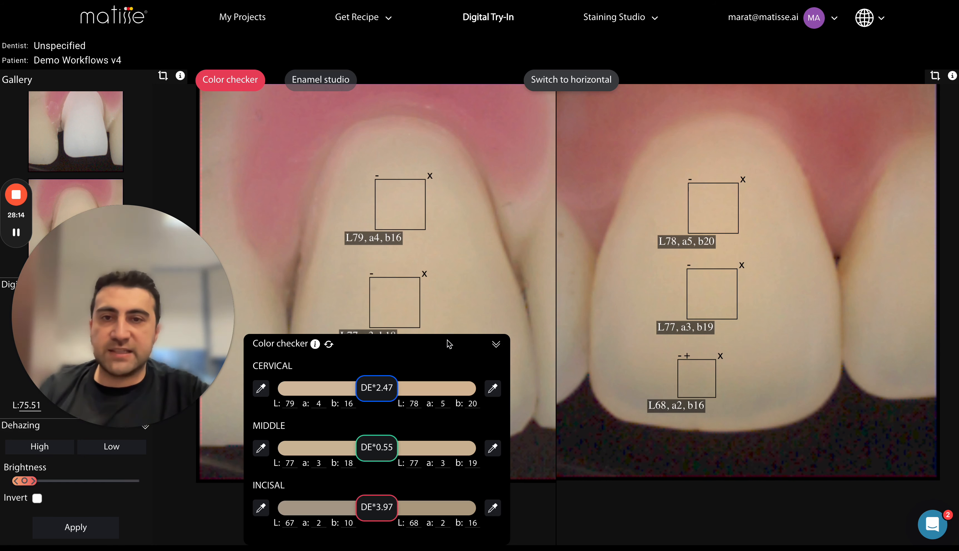
pyautogui.moveTo(448, 339); pyautogui.dragTo(738, 339)
# - Return to the Staining corrections step of the full layering workflow and move Staining Studio down to uncover more of the teeth
pyautogui.click(387, 18)
pyautogui.click(361, 121)
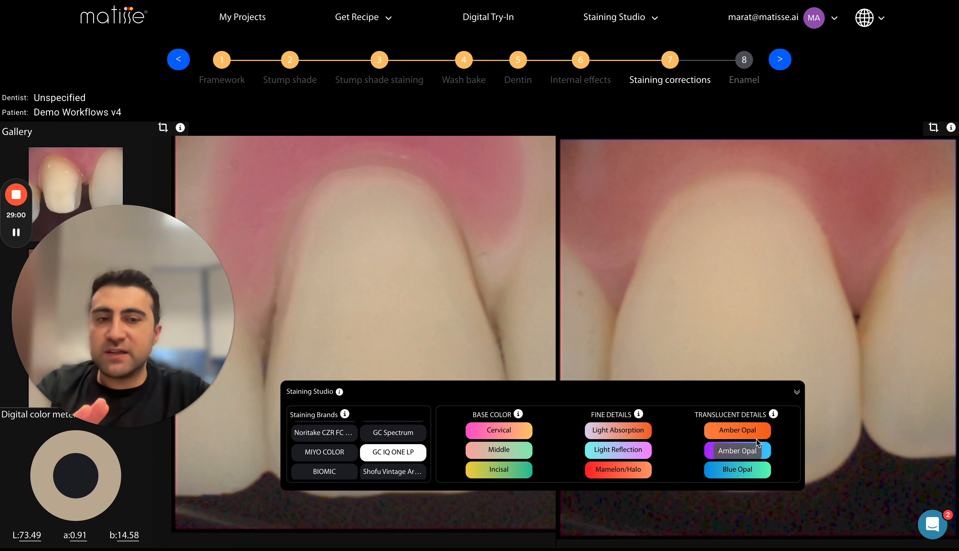
pyautogui.moveTo(702, 396); pyautogui.dragTo(702, 465)
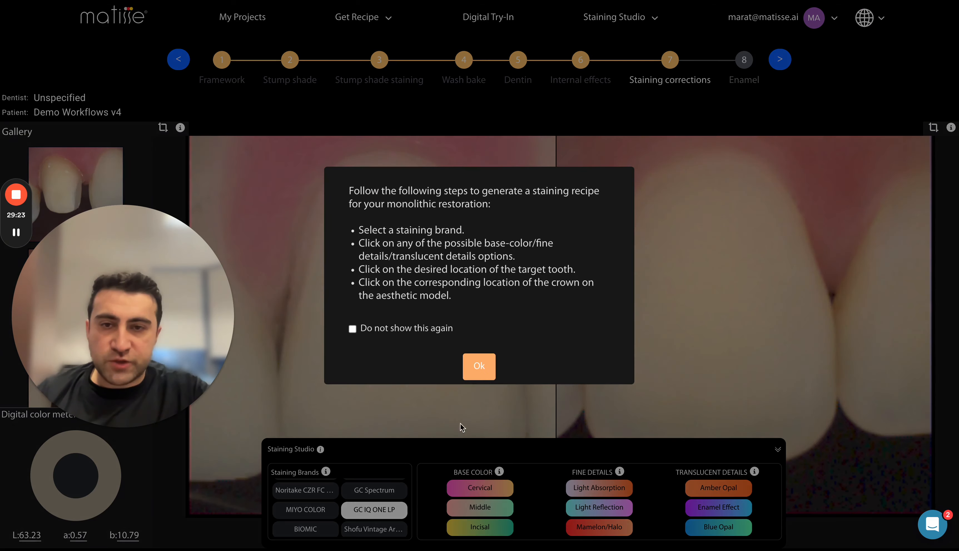
# - Dismiss the staining instructions permanently and mark the Cervical base color on the natural tooth and on the matching area of the crown
pyautogui.click(353, 328)
pyautogui.click(490, 365)
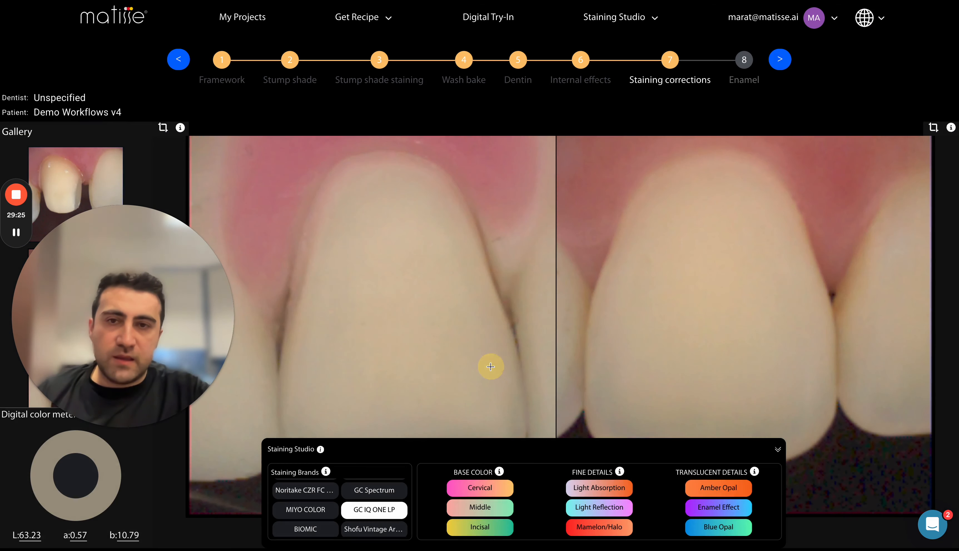
pyautogui.click(706, 234)
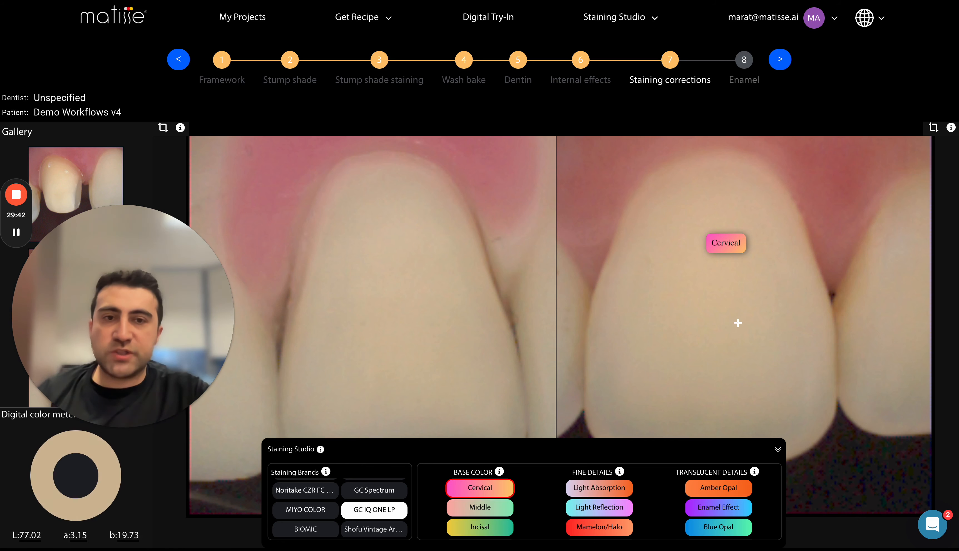
pyautogui.click(420, 201)
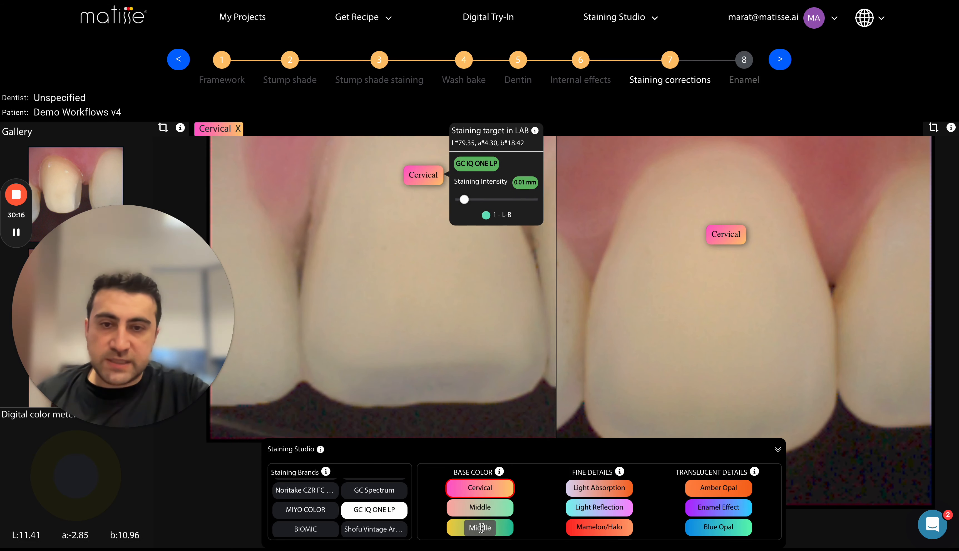
# - Mark the Incisal base color on the natural tooth and on the matching area of the crown
pyautogui.scroll(2, 705, 411)
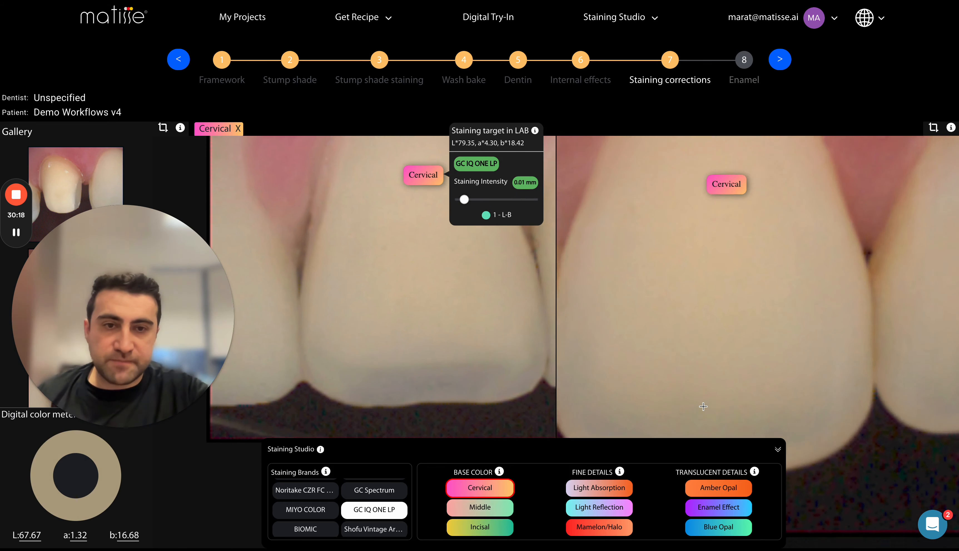
pyautogui.scroll(-4, 704, 409)
pyautogui.click(703, 411)
pyautogui.moveTo(735, 382); pyautogui.dragTo(724, 279)
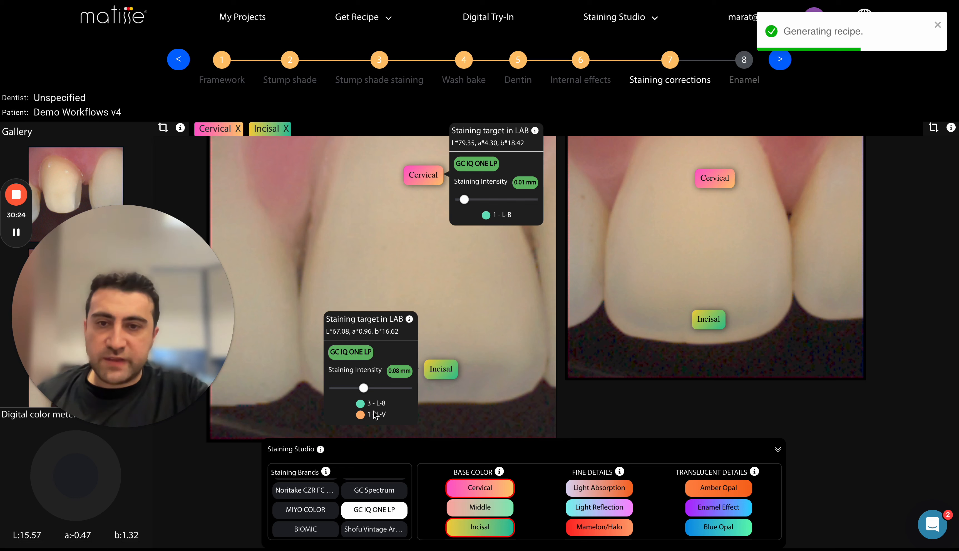
pyautogui.moveTo(508, 362); pyautogui.dragTo(510, 383)
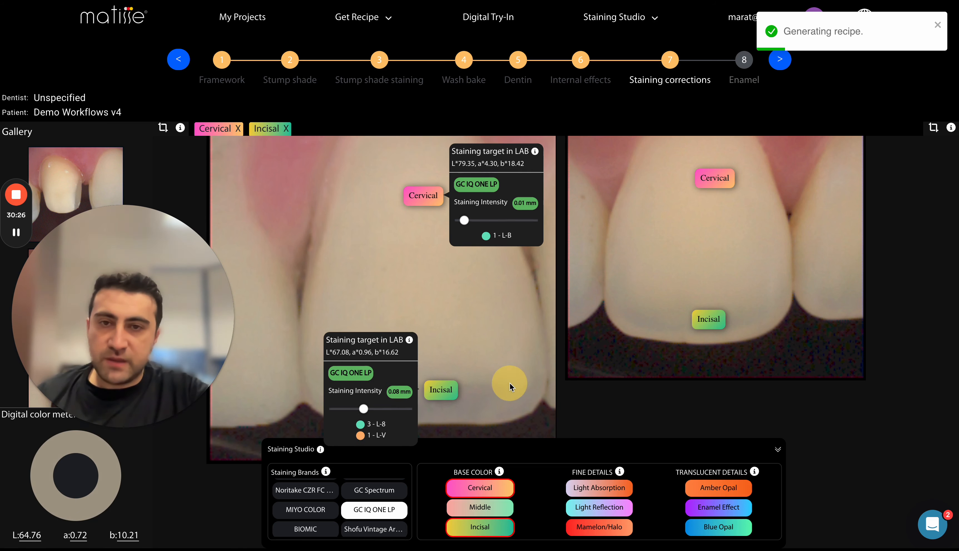
pyautogui.moveTo(588, 306); pyautogui.dragTo(577, 382)
pyautogui.moveTo(489, 351); pyautogui.dragTo(494, 346)
pyautogui.moveTo(651, 314); pyautogui.dragTo(610, 308)
pyautogui.click(479, 321)
pyautogui.moveTo(496, 307); pyautogui.dragTo(507, 307)
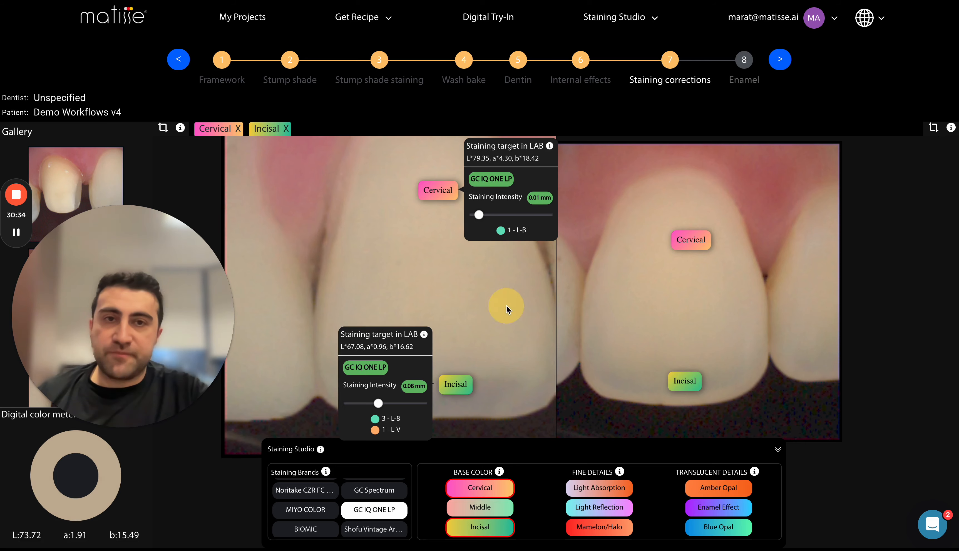
# - Advance to the Enamel step of the workflow and display the natural tooth photo, centered in the workspace
pyautogui.click(781, 61)
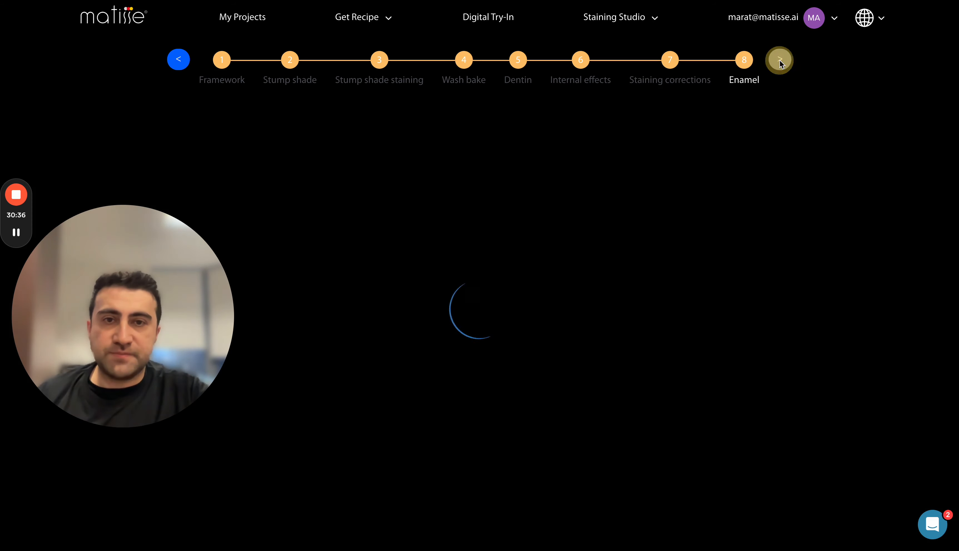
pyautogui.click(480, 451)
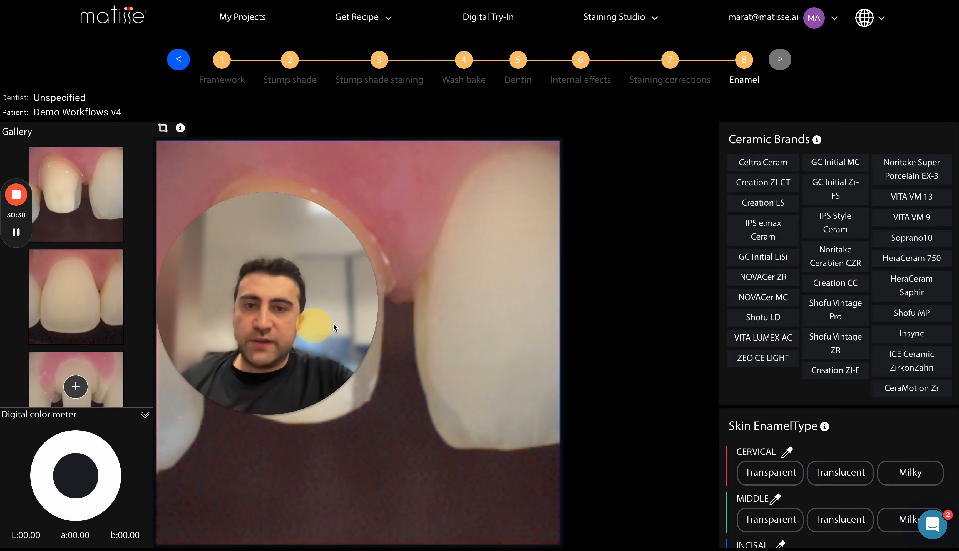
pyautogui.click(73, 313)
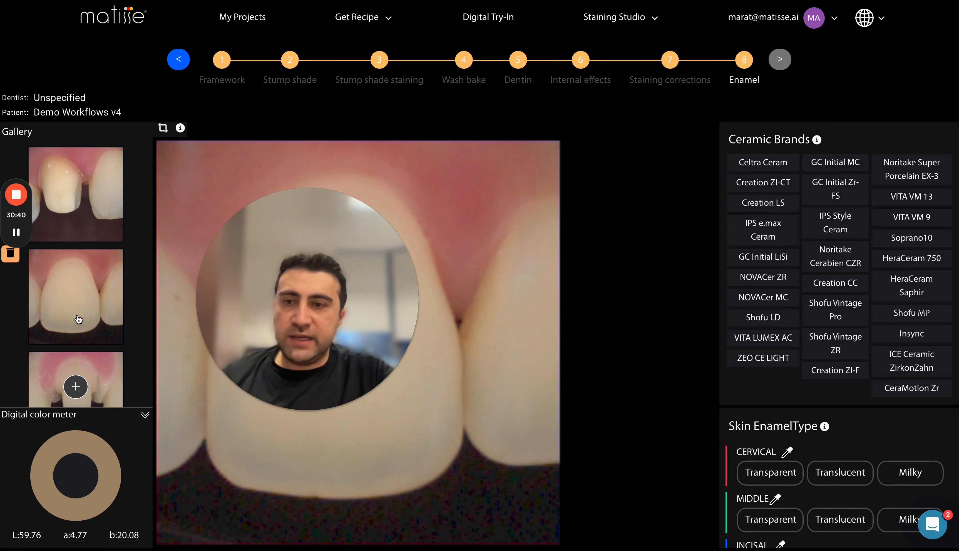
pyautogui.moveTo(320, 304); pyautogui.dragTo(193, 295)
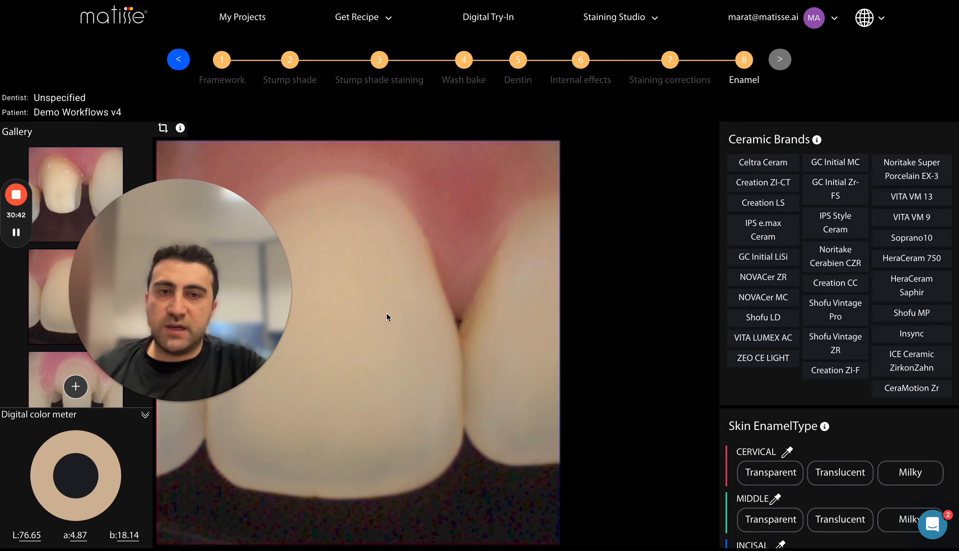
pyautogui.moveTo(388, 314); pyautogui.dragTo(484, 294)
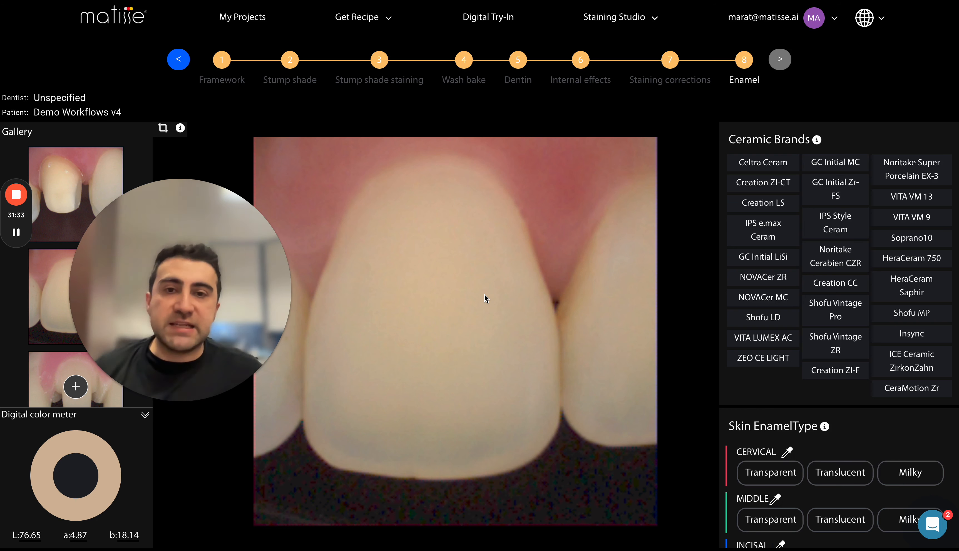
pyautogui.click(484, 294)
# - Choose GC Initial LiSi as the ceramic brand for the enamel layer
pyautogui.moveTo(919, 197); pyautogui.dragTo(922, 206)
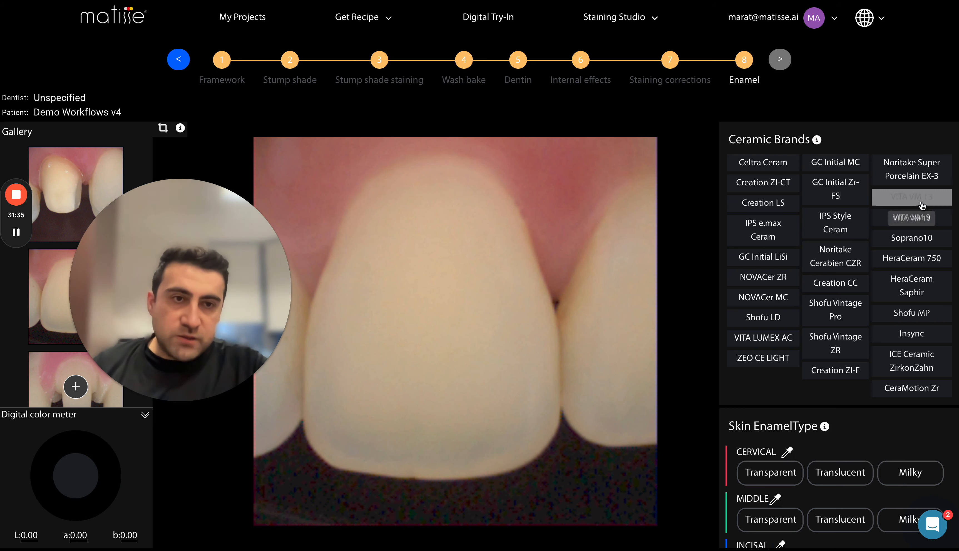
pyautogui.click(779, 260)
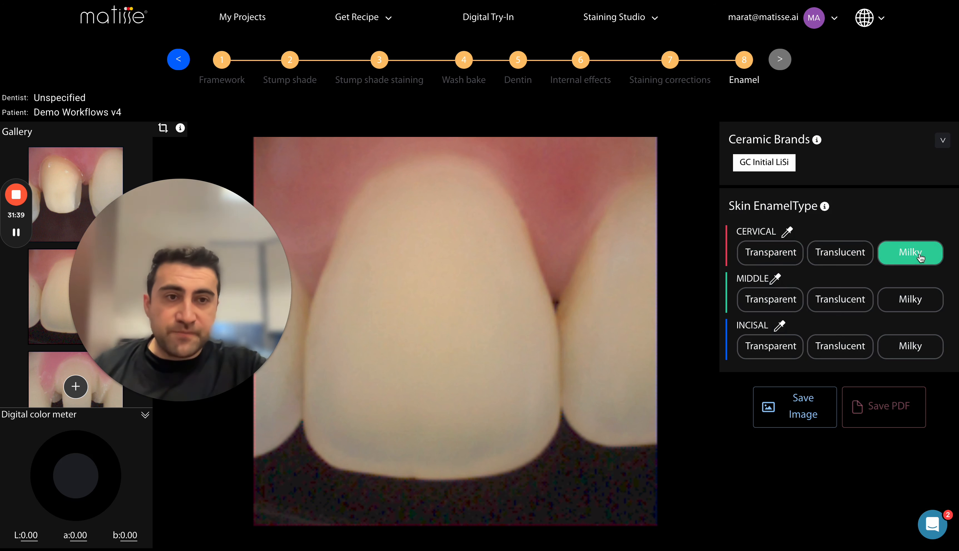
pyautogui.click(638, 280)
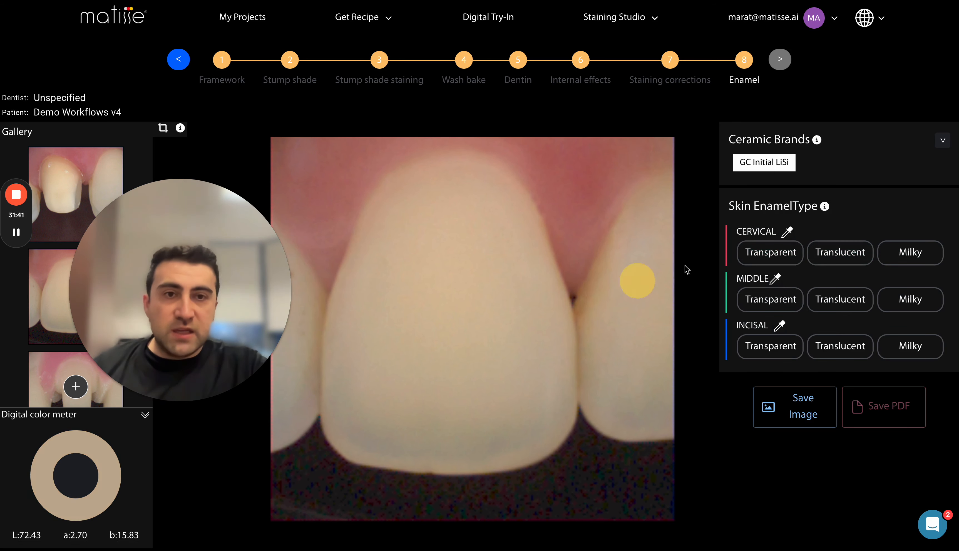
# - Mark the natural tooth's skin enamel as Translucent in the cervical and middle zones and Milky in the incisal zone
pyautogui.click(801, 247)
pyautogui.click(910, 256)
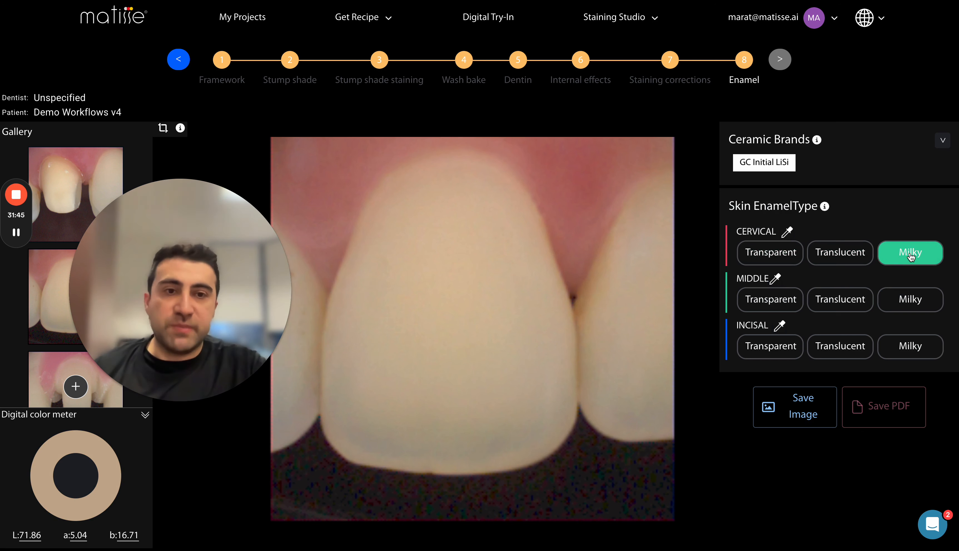
pyautogui.click(776, 260)
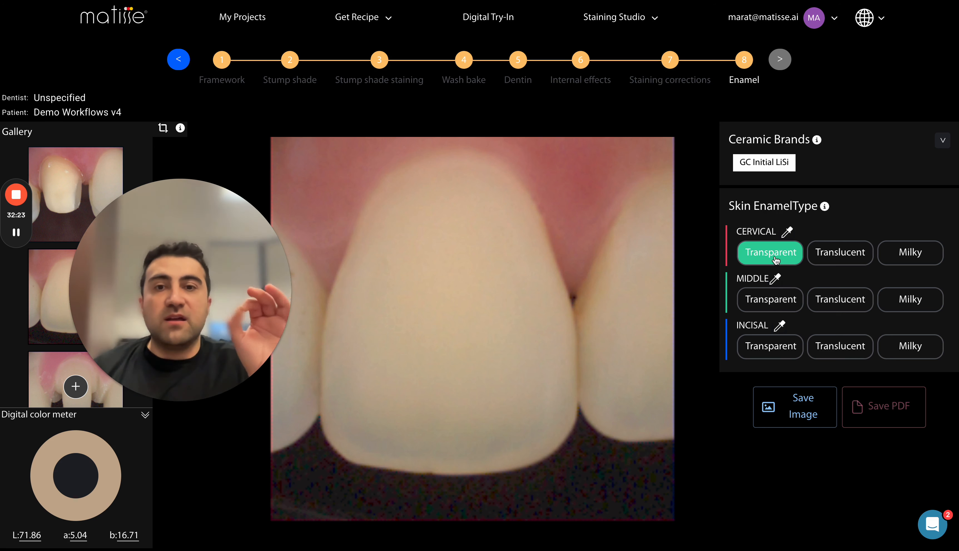
pyautogui.click(818, 259)
pyautogui.click(841, 299)
pyautogui.click(911, 345)
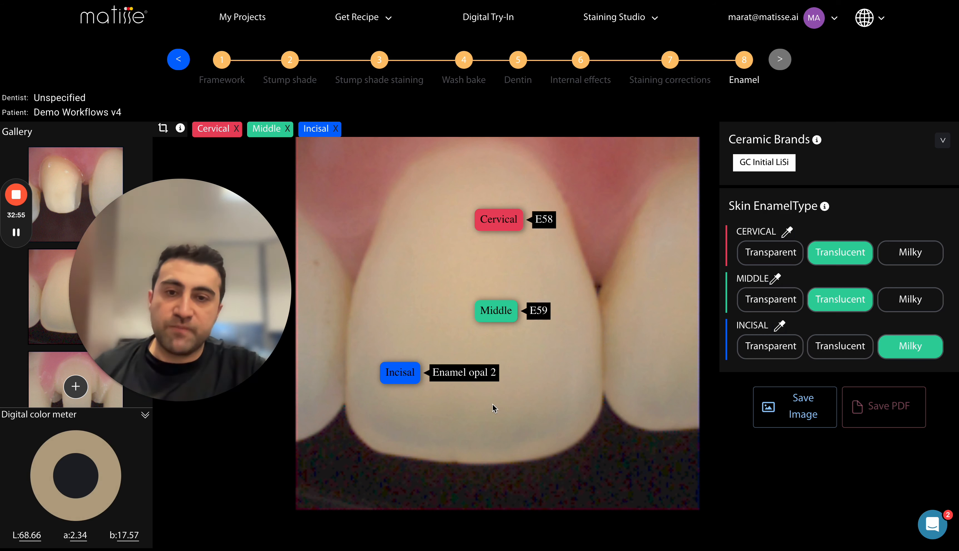
pyautogui.moveTo(492, 404); pyautogui.dragTo(481, 403)
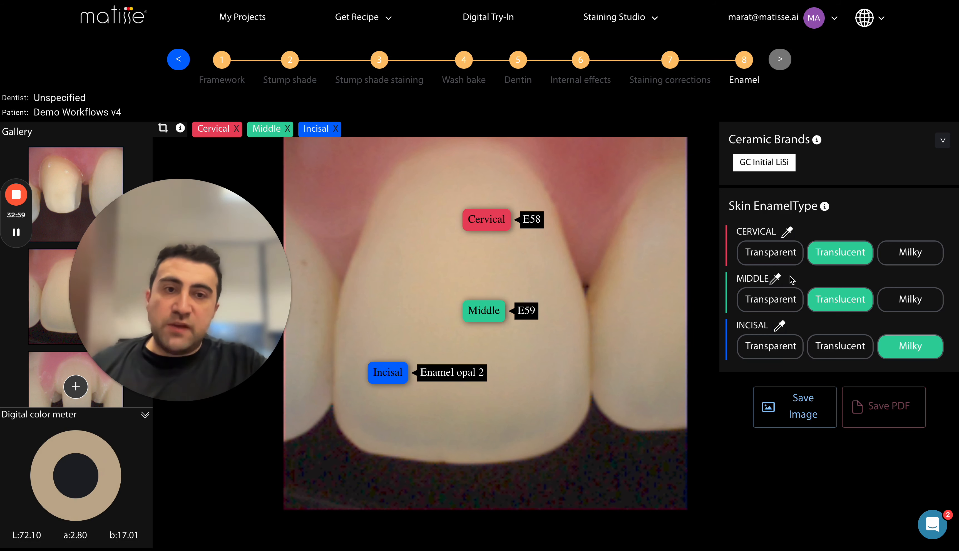
pyautogui.click(768, 259)
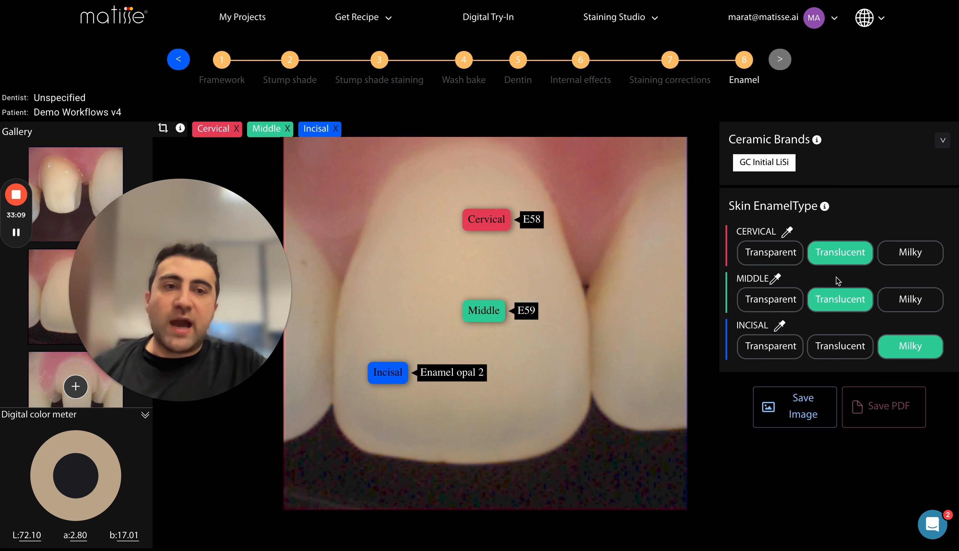
pyautogui.moveTo(519, 375); pyautogui.dragTo(505, 395)
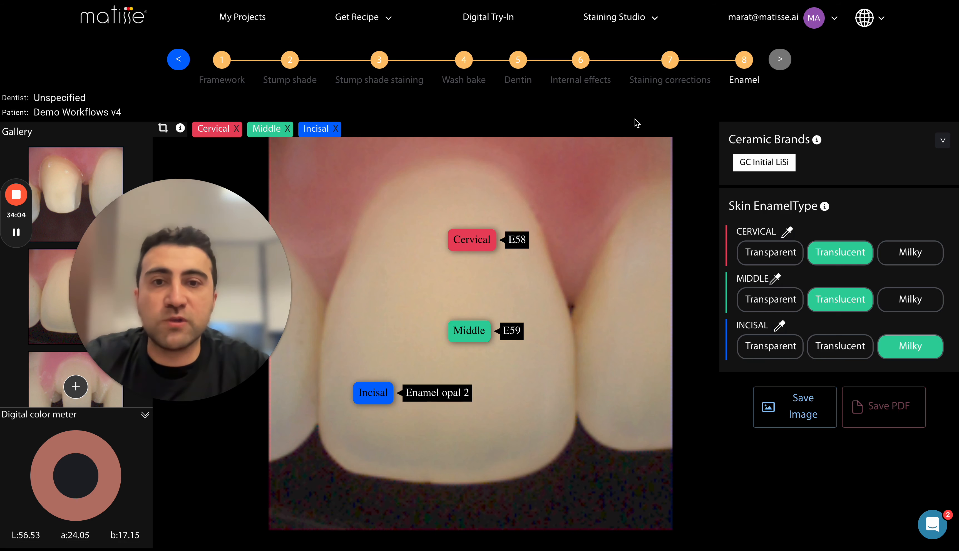
pyautogui.moveTo(621, 157); pyautogui.dragTo(617, 164)
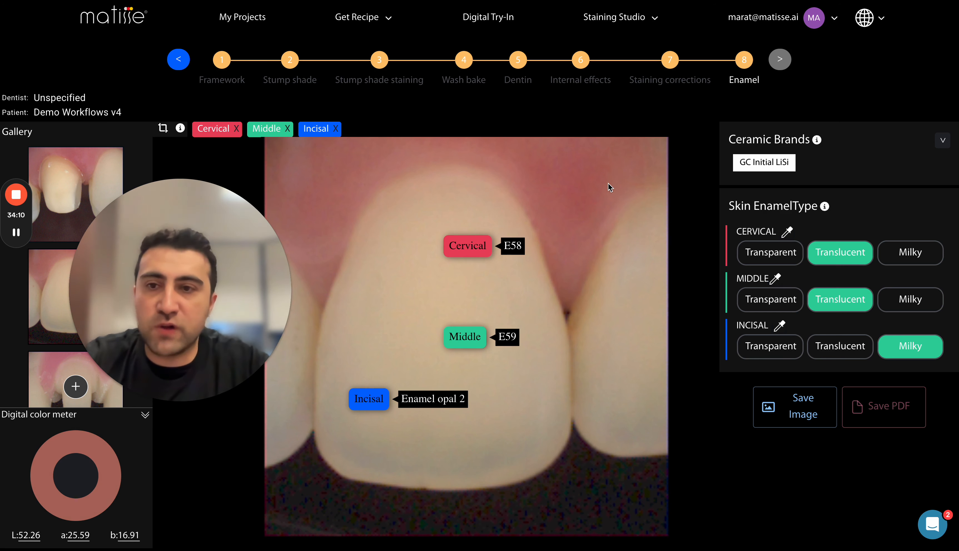
pyautogui.moveTo(608, 182)
pyautogui.mouseDown()
pyautogui.moveTo(587, 176)
pyautogui.moveTo(600, 176)
pyautogui.mouseUp()
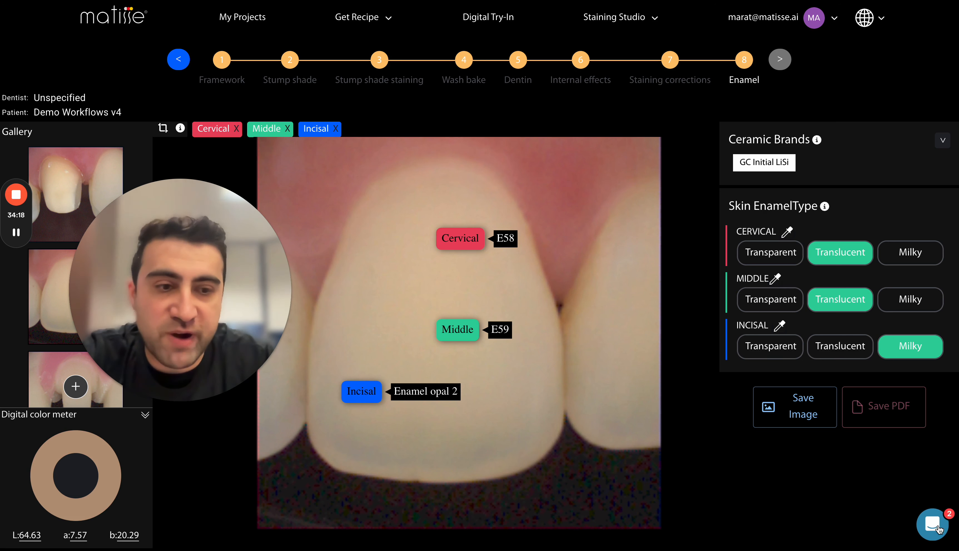
pyautogui.moveTo(393, 325); pyautogui.dragTo(392, 321)
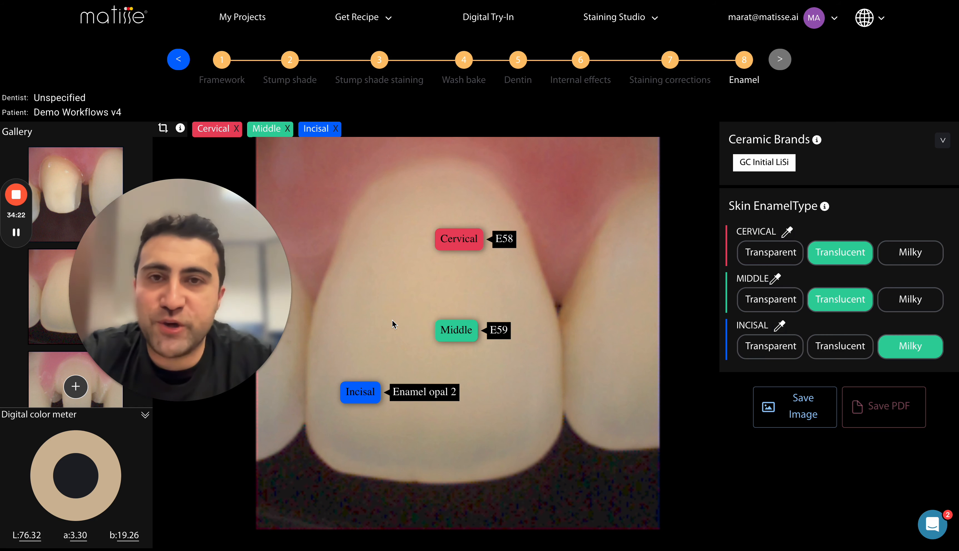